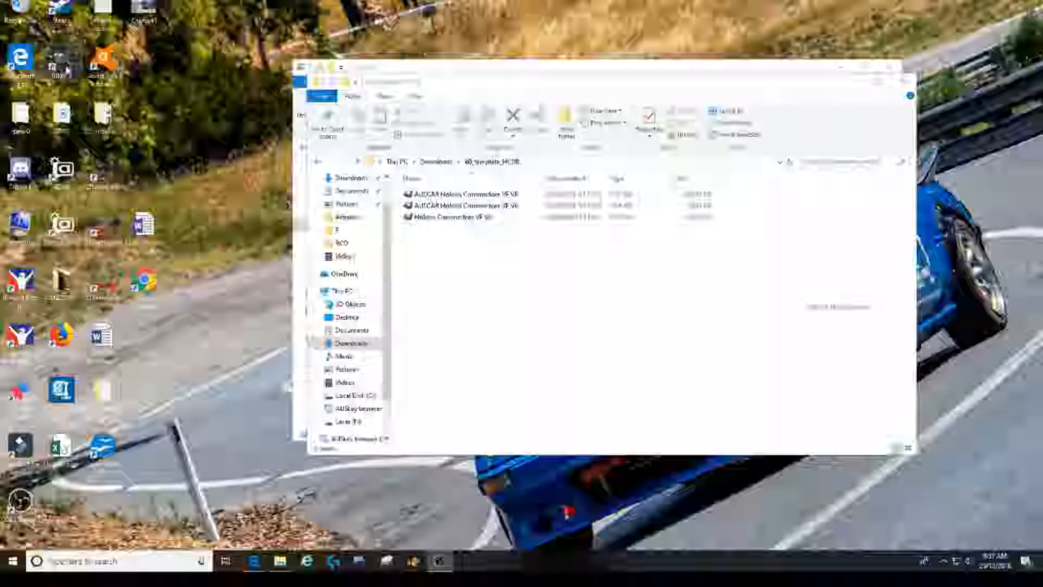
Launch GIMP from the desktop and move its main window over the open folder window
double_click(67, 69)
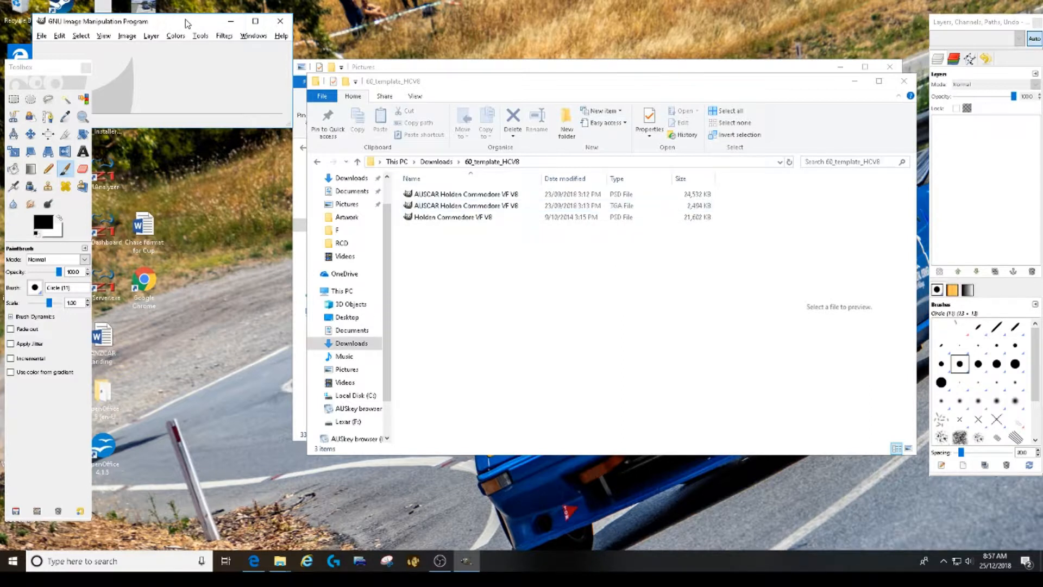
drag(185, 24, 541, 76)
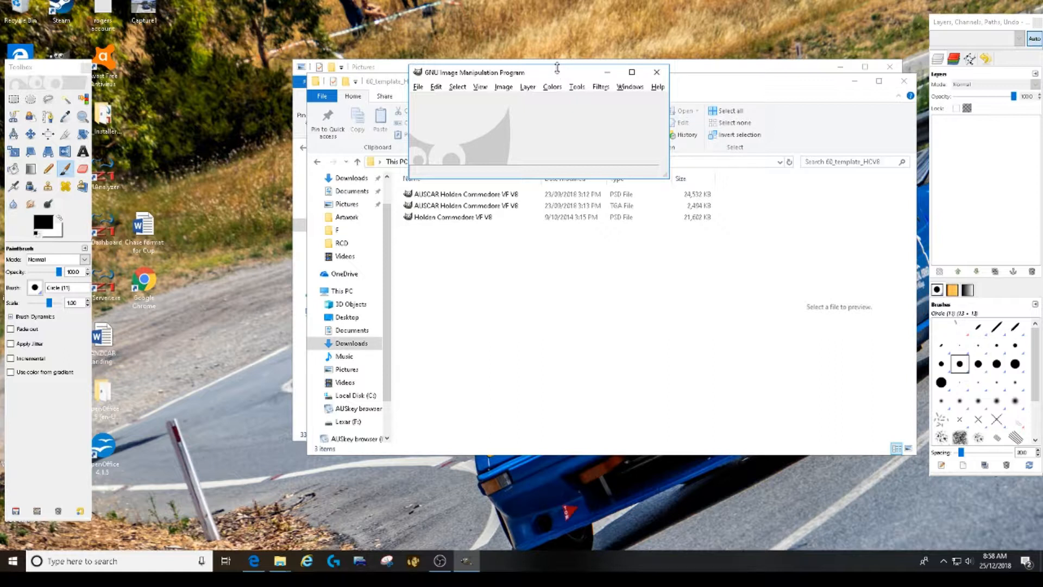
Switch to the iRacing site in the browser and open the paint page for the Holden Commodore VF V8
click(254, 560)
click(90, 1)
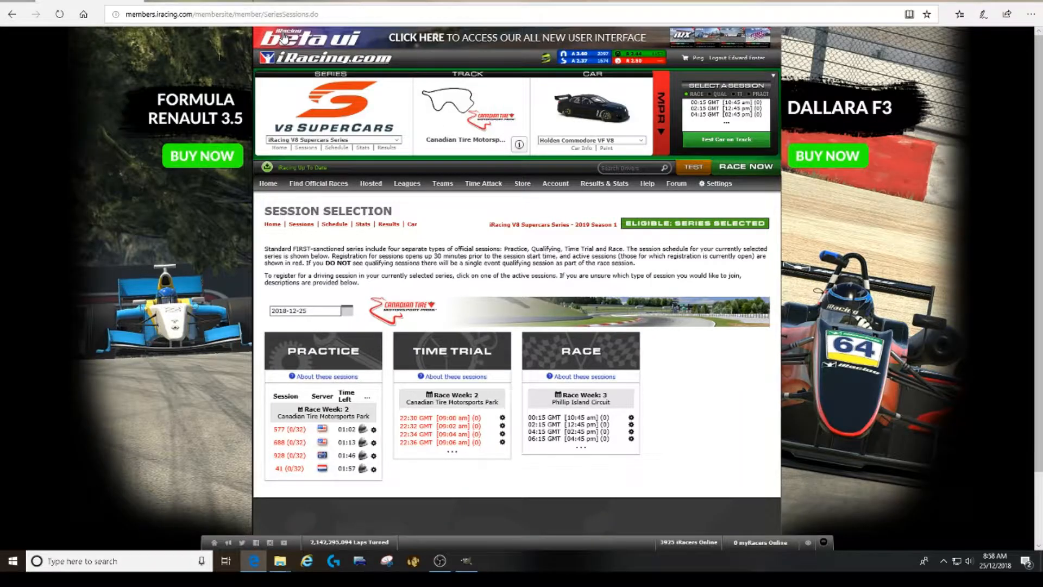
click(608, 148)
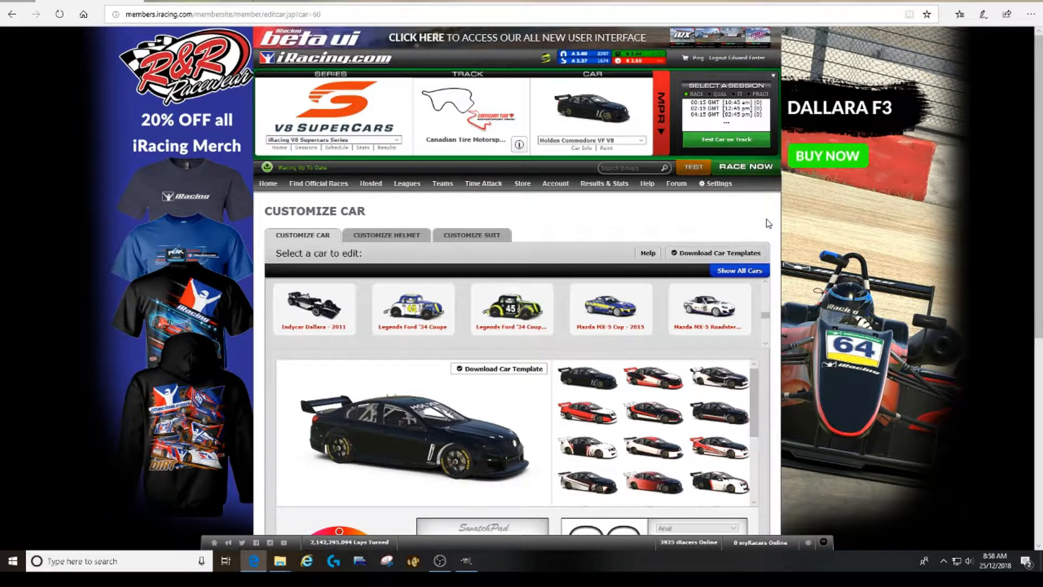
scroll(768, 226, down, 2)
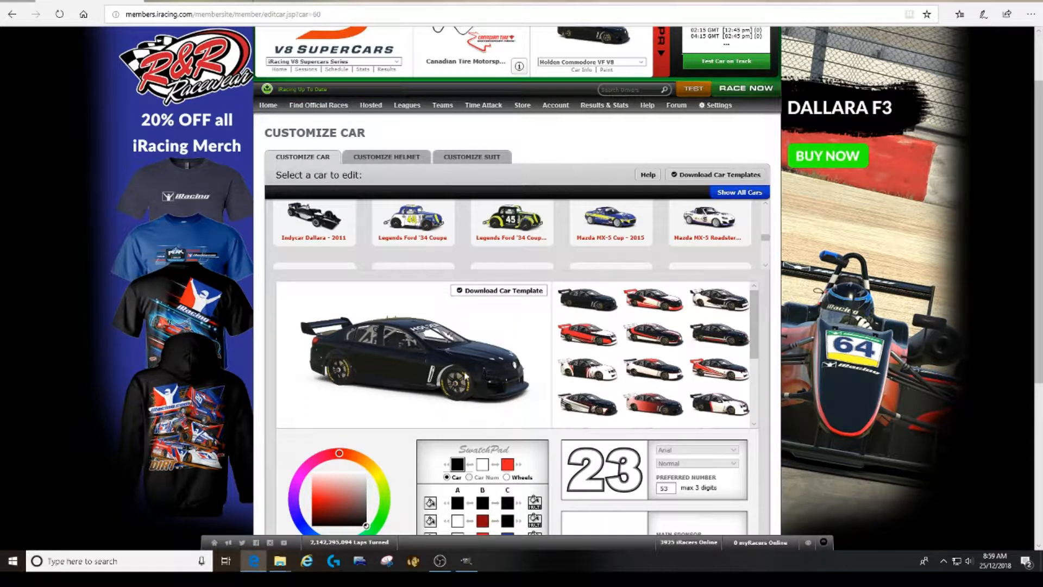
Switch to GIMP and open the Holden Commodore VF V8 PSD template from the 60_template_HCV8 folder
click(465, 565)
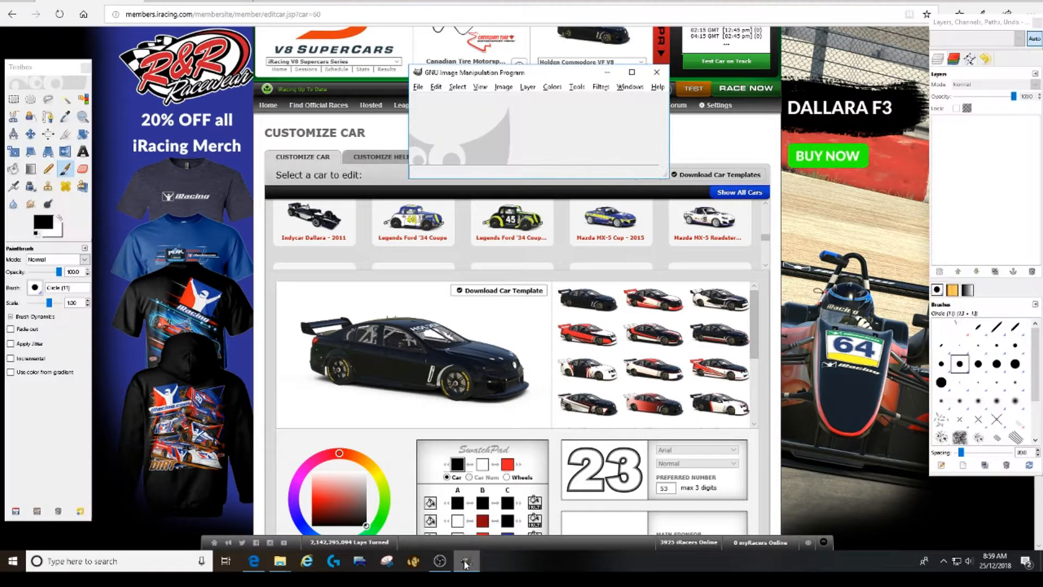
click(418, 88)
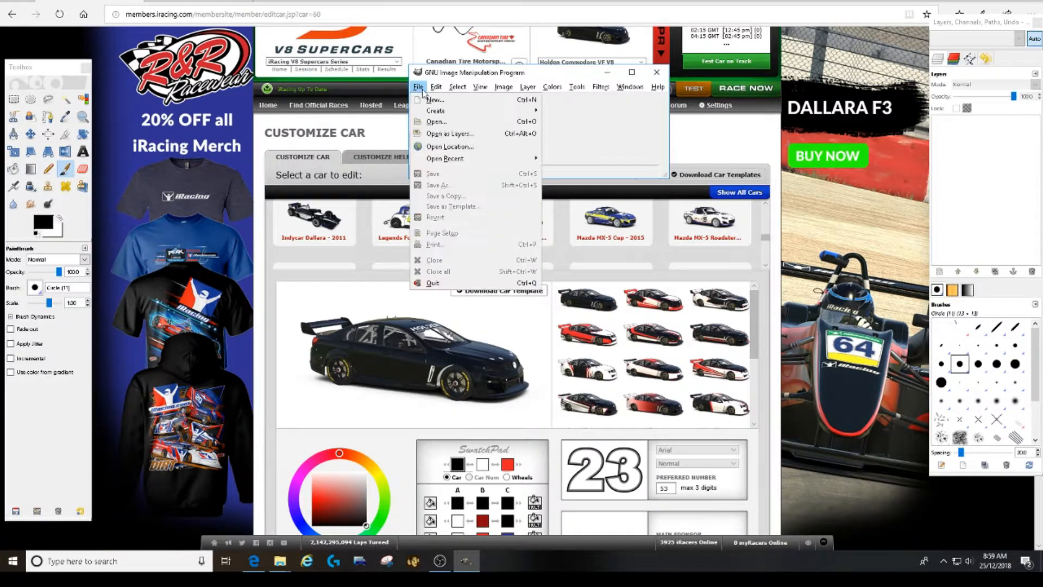
click(448, 123)
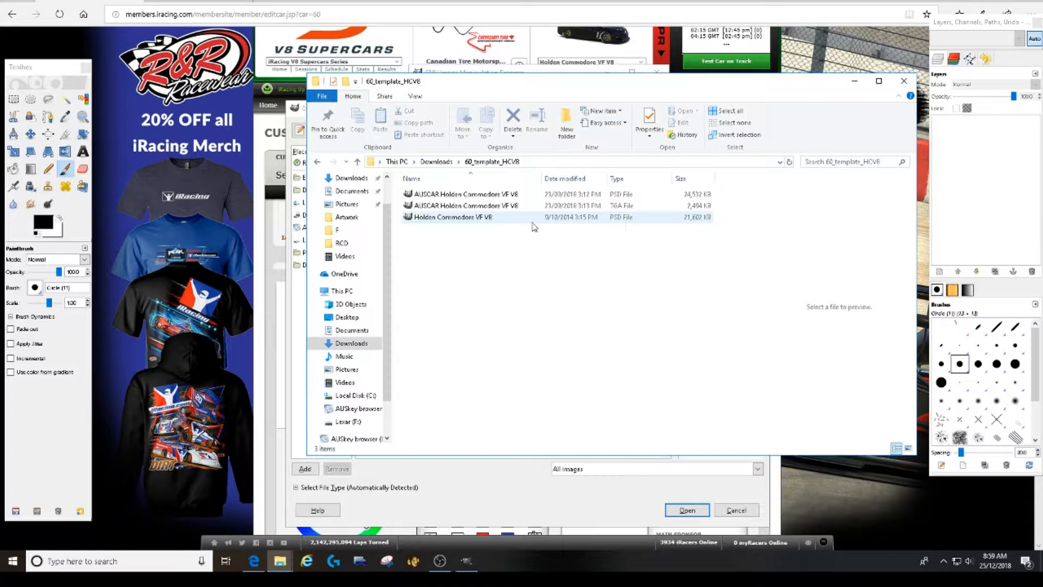
click(488, 222)
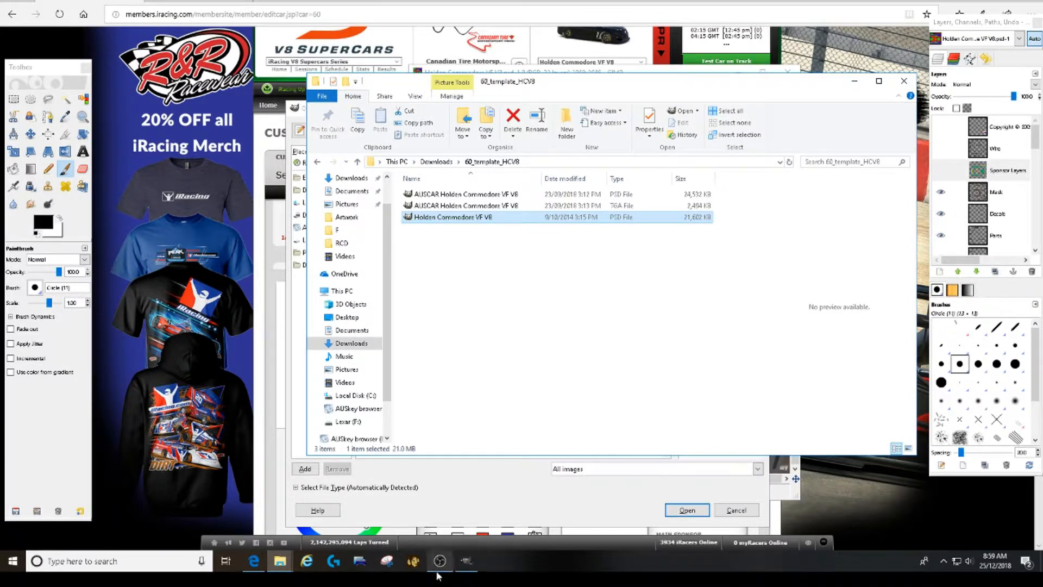
click(470, 566)
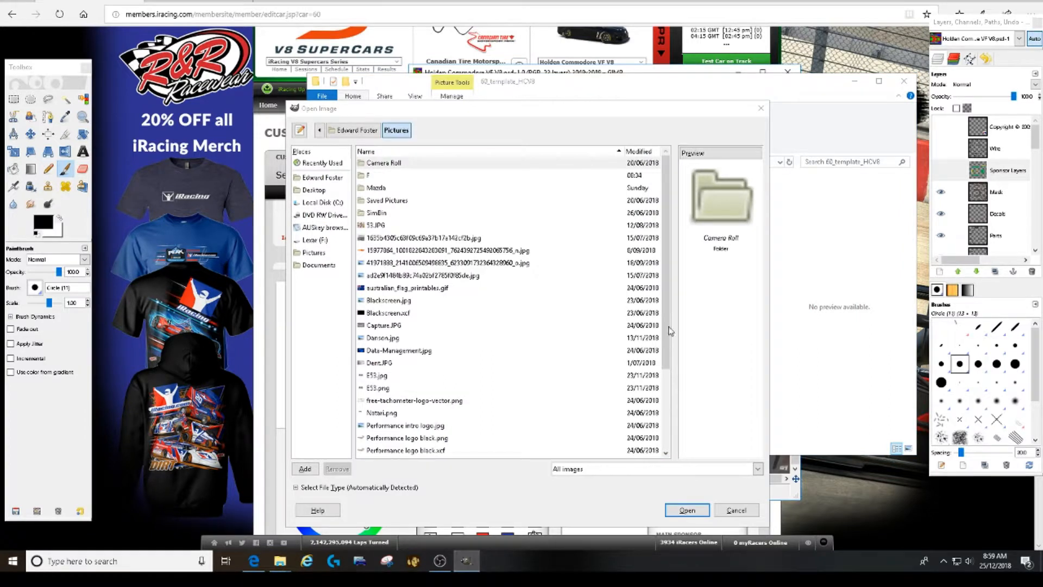
click(737, 509)
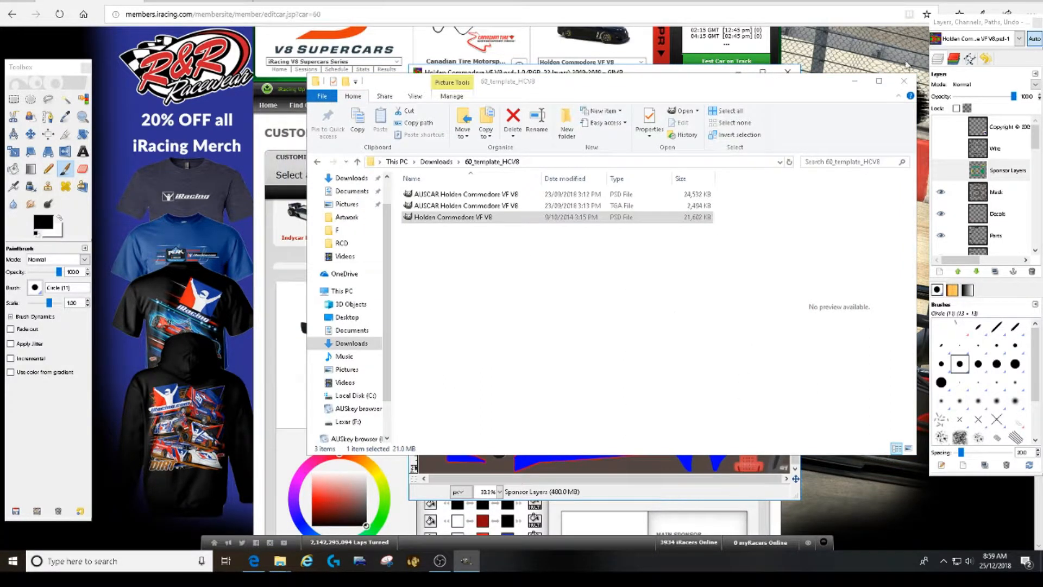
Clear the folder window away, maximize the template's image window and set its zoom to 50%
click(855, 81)
drag(602, 77, 498, 66)
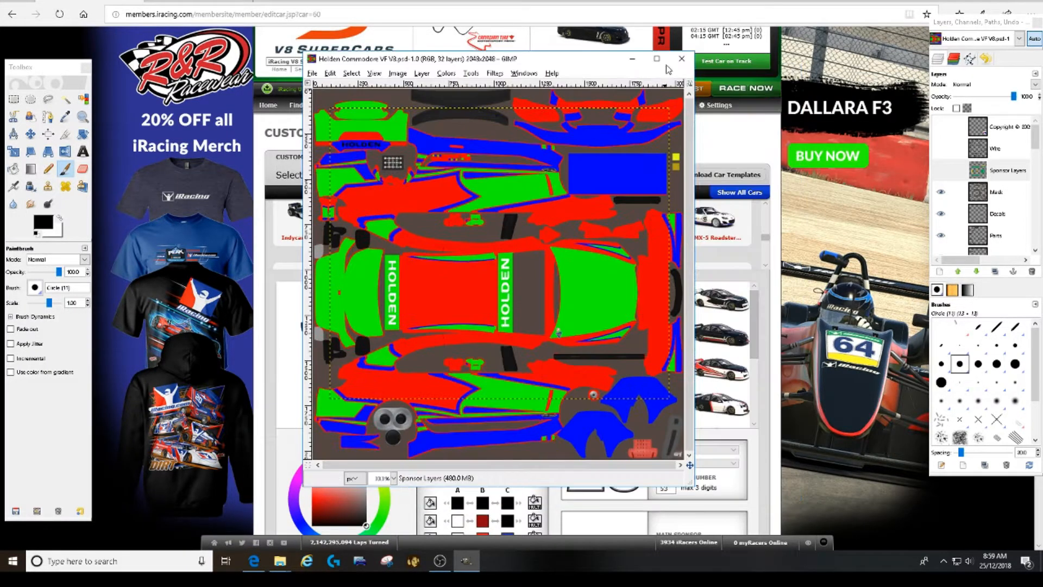
double_click(660, 64)
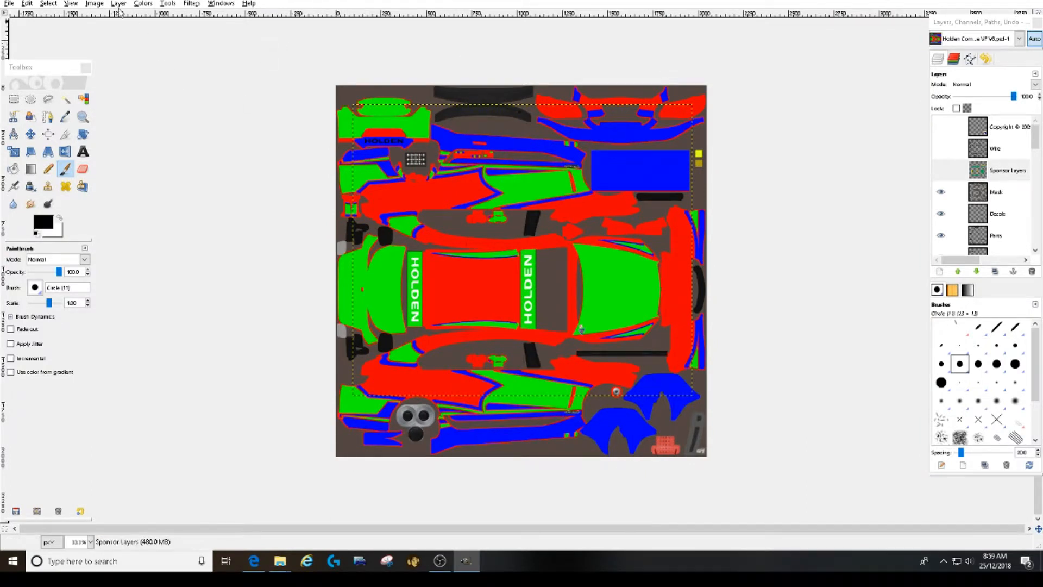
click(95, 4)
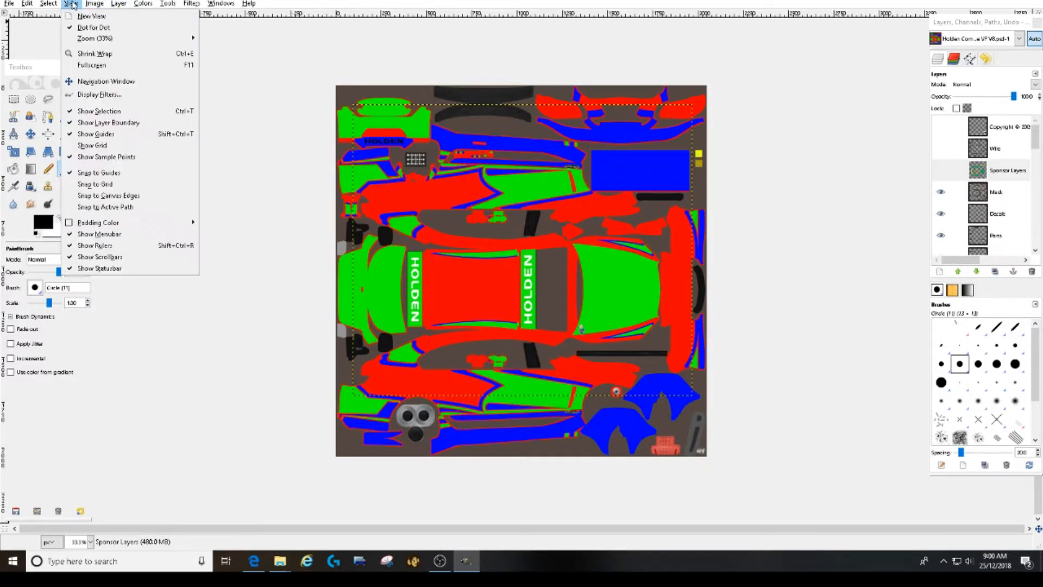
mouse_move(101, 40)
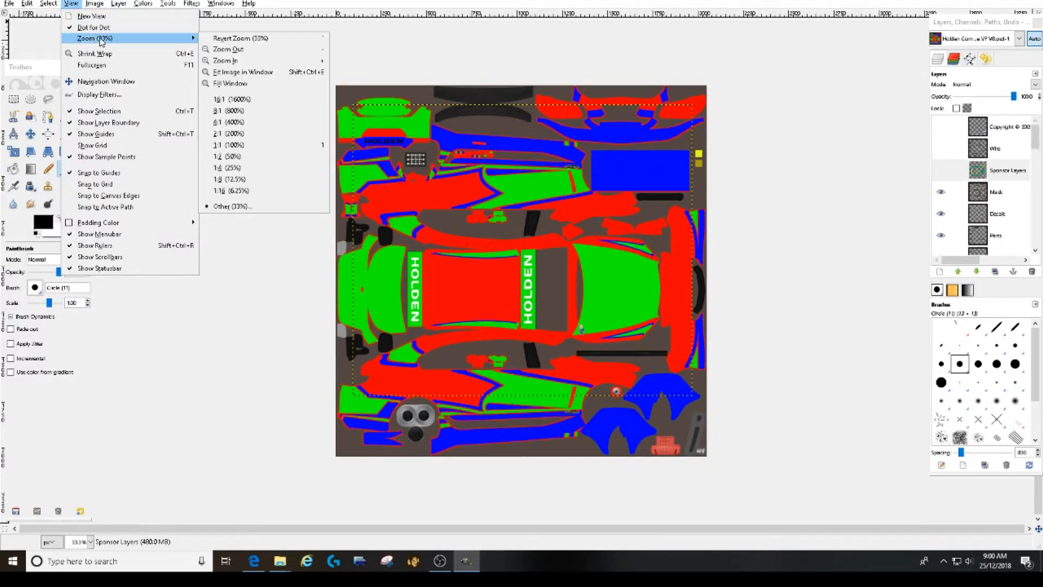
click(275, 156)
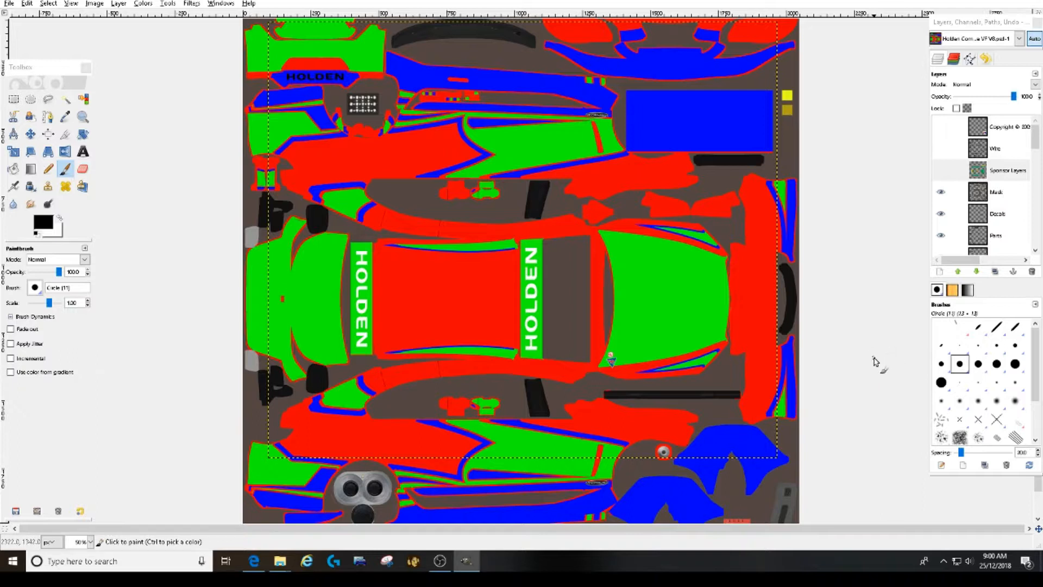
On the car_pattern_001 layer, bucket-fill the green bonnet and the red body areas with black
drag(1038, 144, 1036, 154)
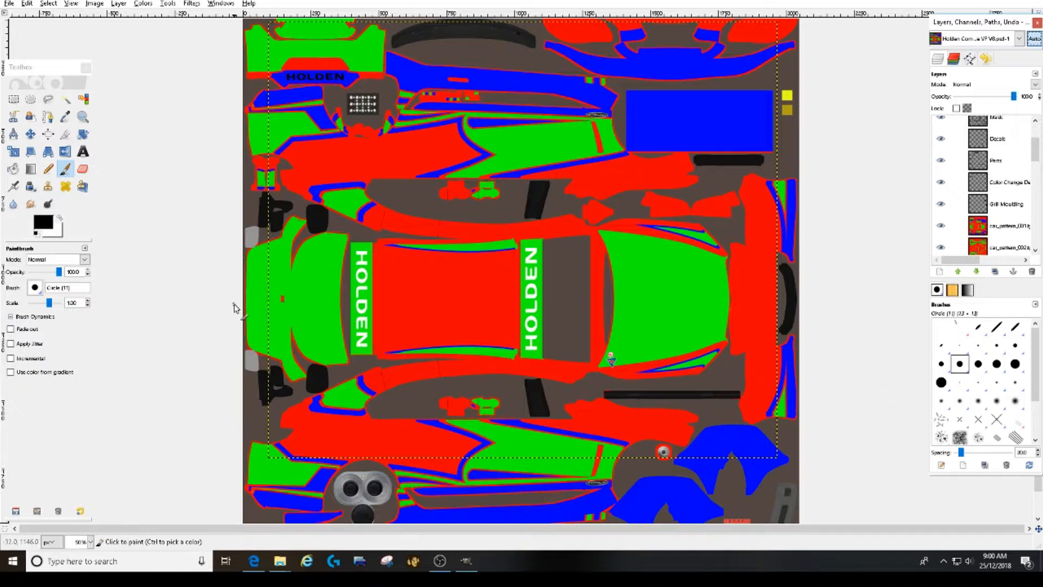
click(14, 169)
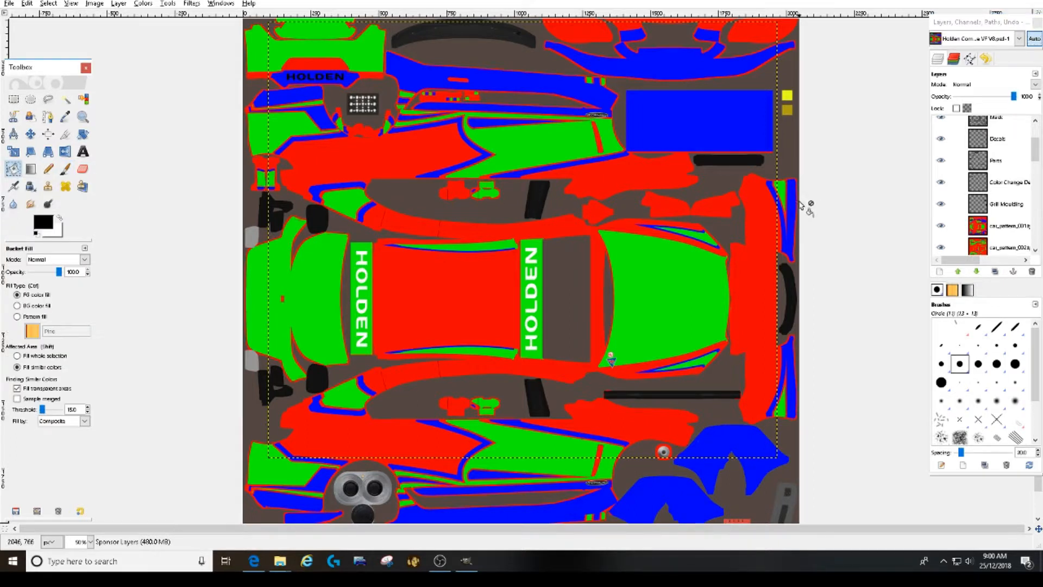
click(1012, 226)
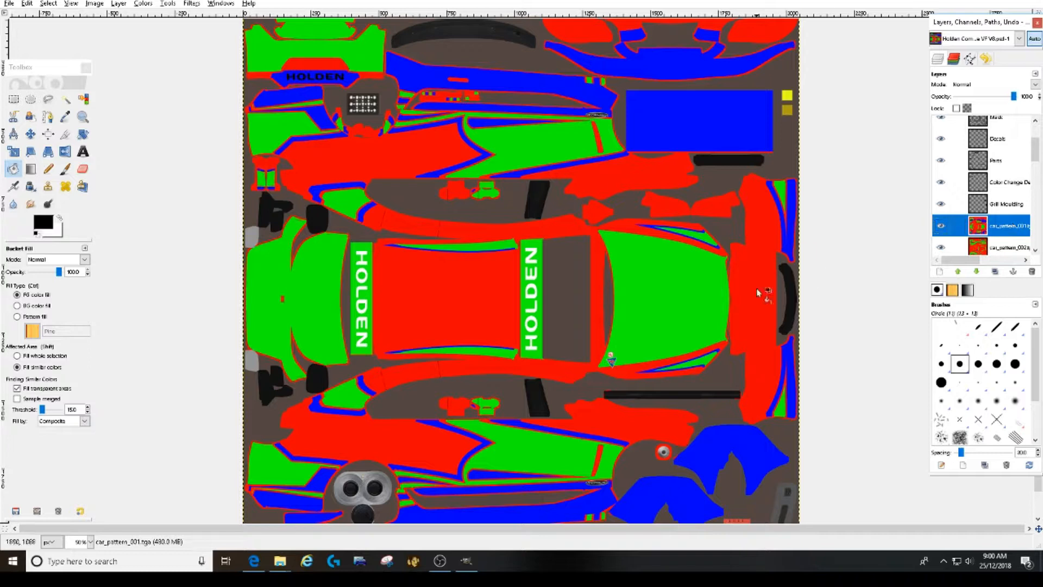
click(655, 291)
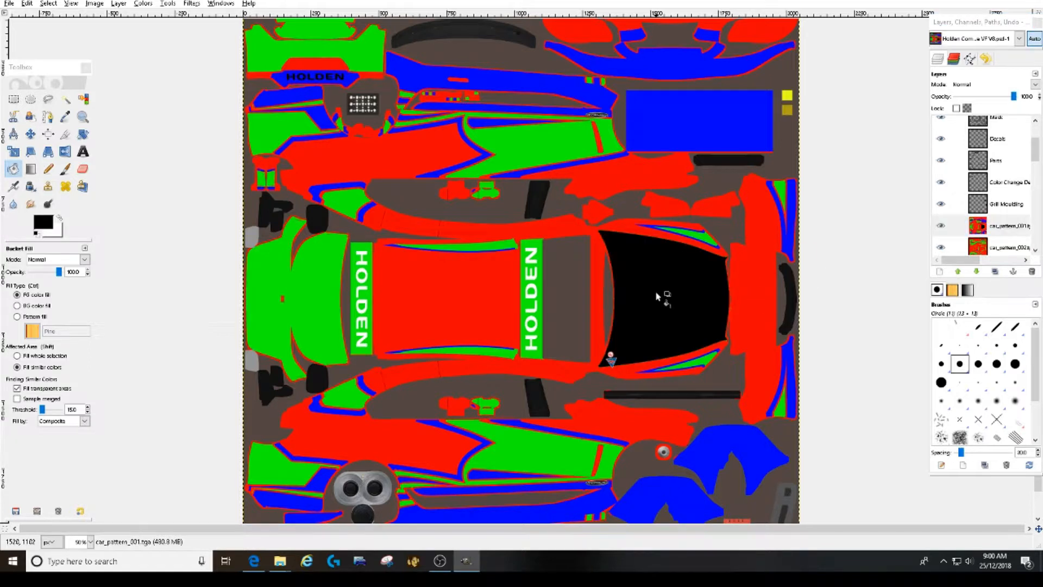
click(455, 306)
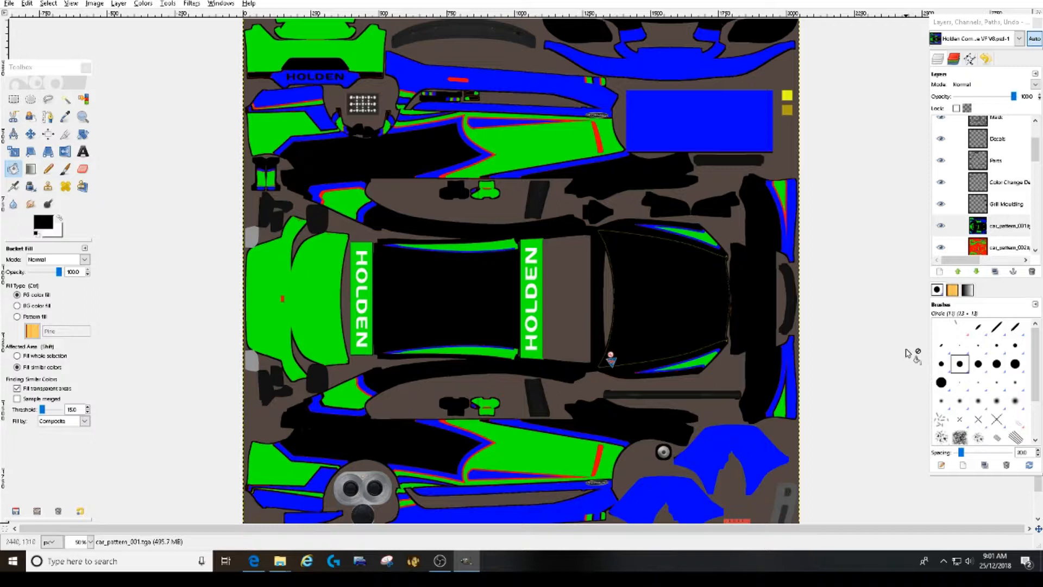
Move the Layers dock closer to the canvas and preview the Wire and Mask layers by toggling their visibility
drag(994, 24, 918, 25)
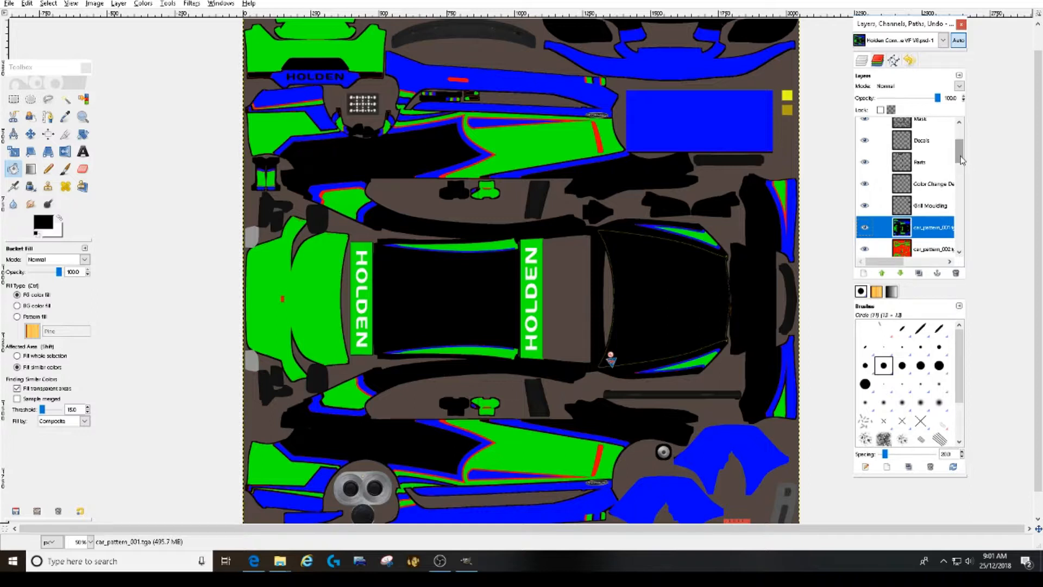
drag(961, 159, 960, 131)
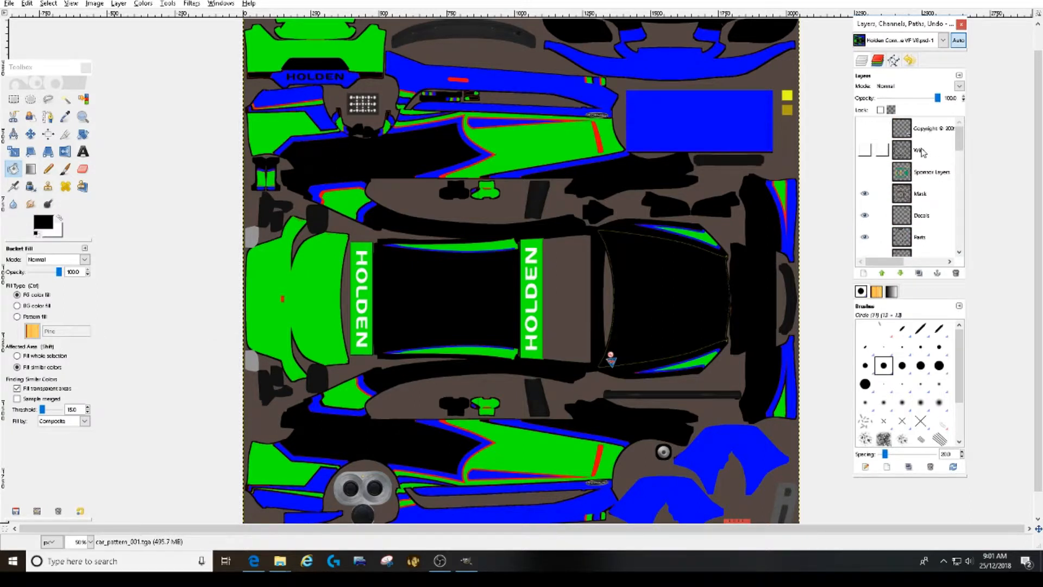
click(864, 151)
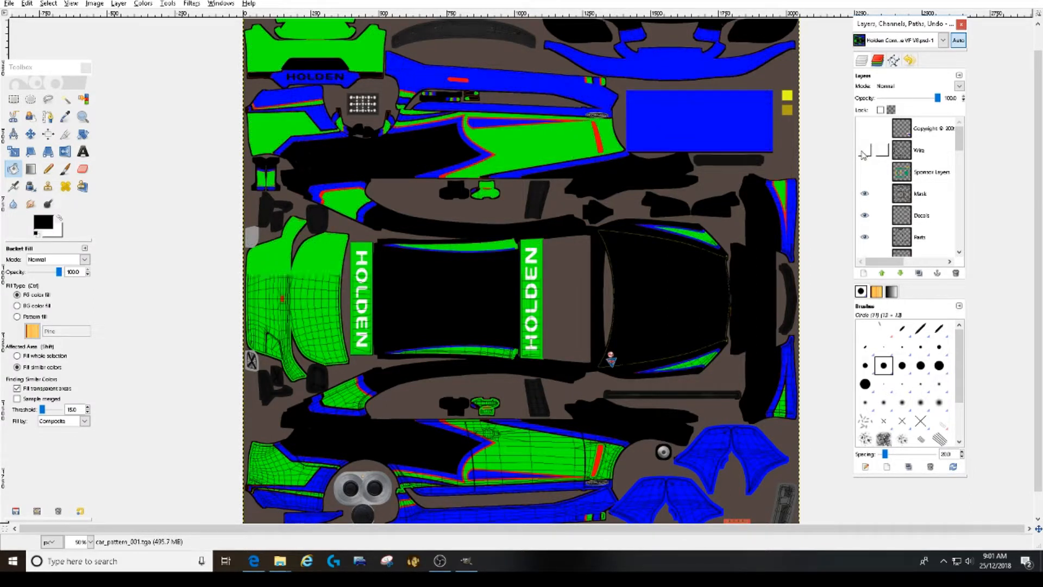
click(865, 150)
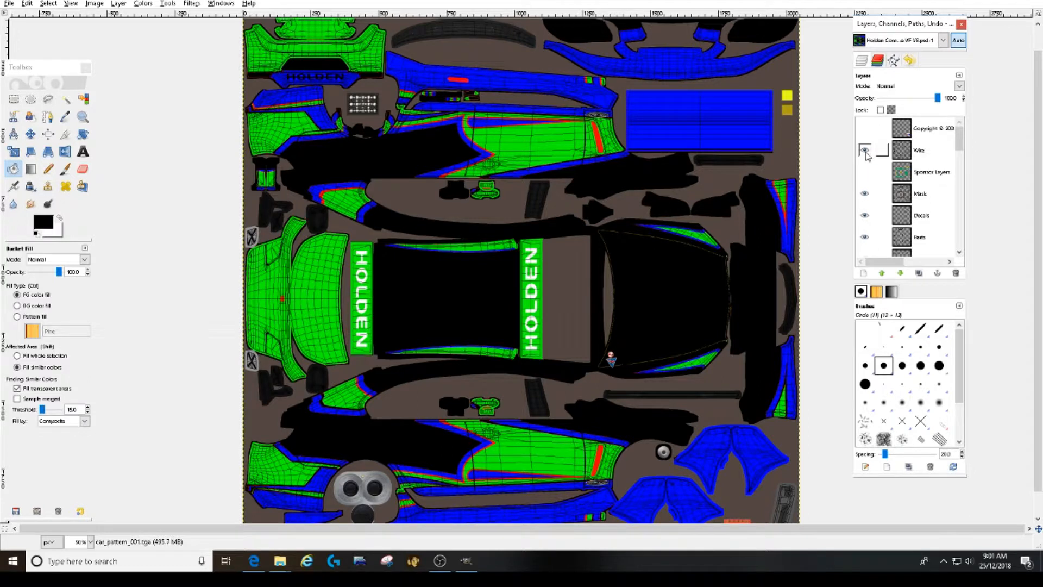
click(864, 150)
click(864, 194)
click(865, 194)
Move the car_pattern_002 layer above car_pattern_001 and toggle its visibility off and on to compare the two patterns
drag(959, 141, 960, 165)
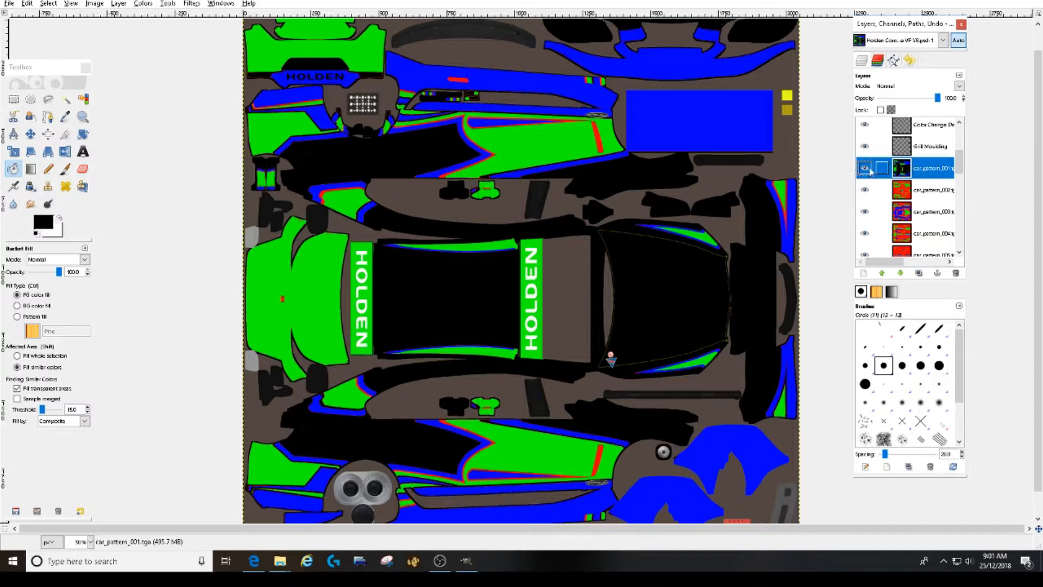
click(930, 194)
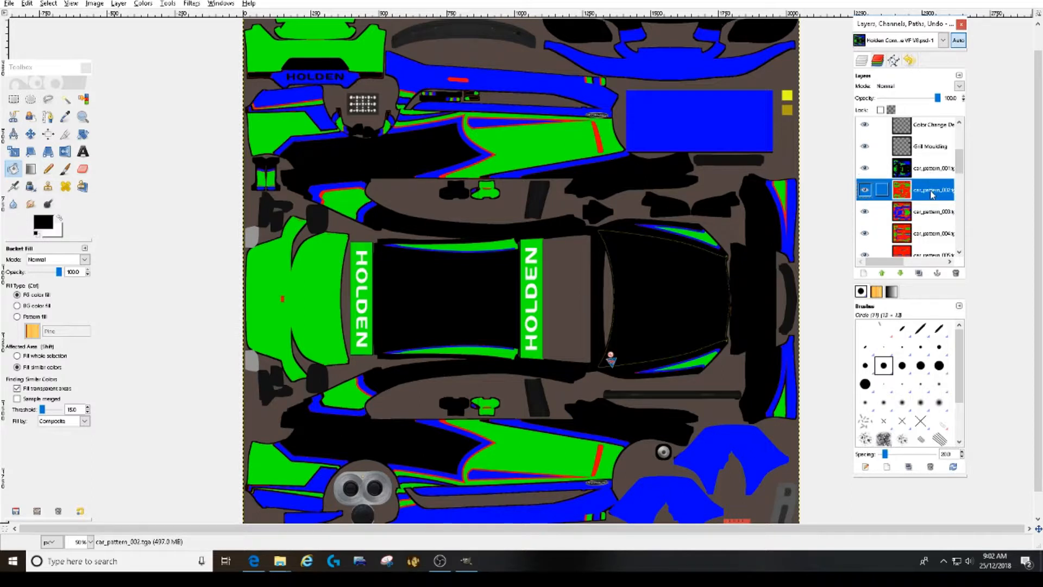
drag(931, 185, 931, 168)
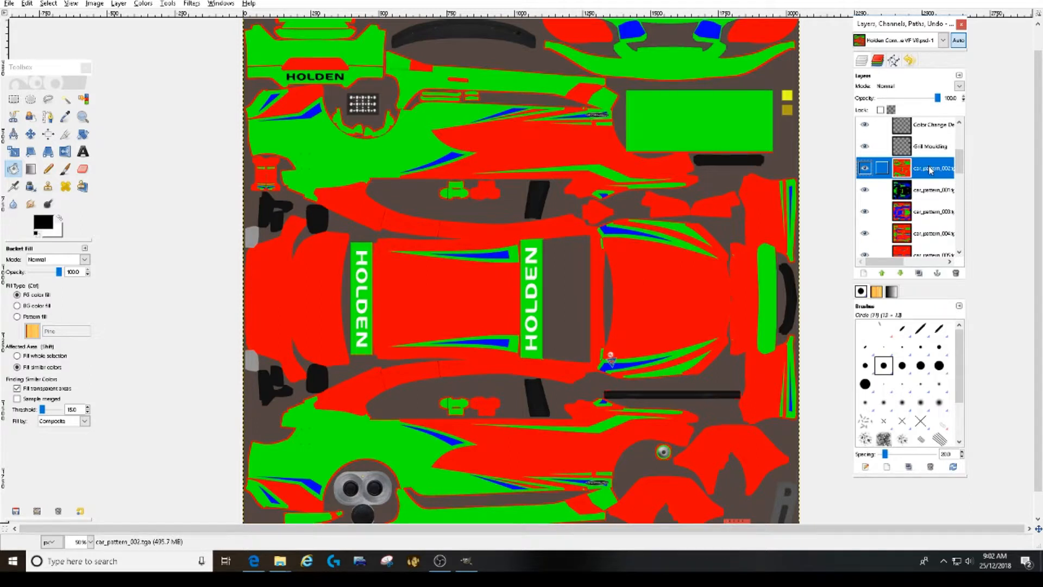
click(864, 168)
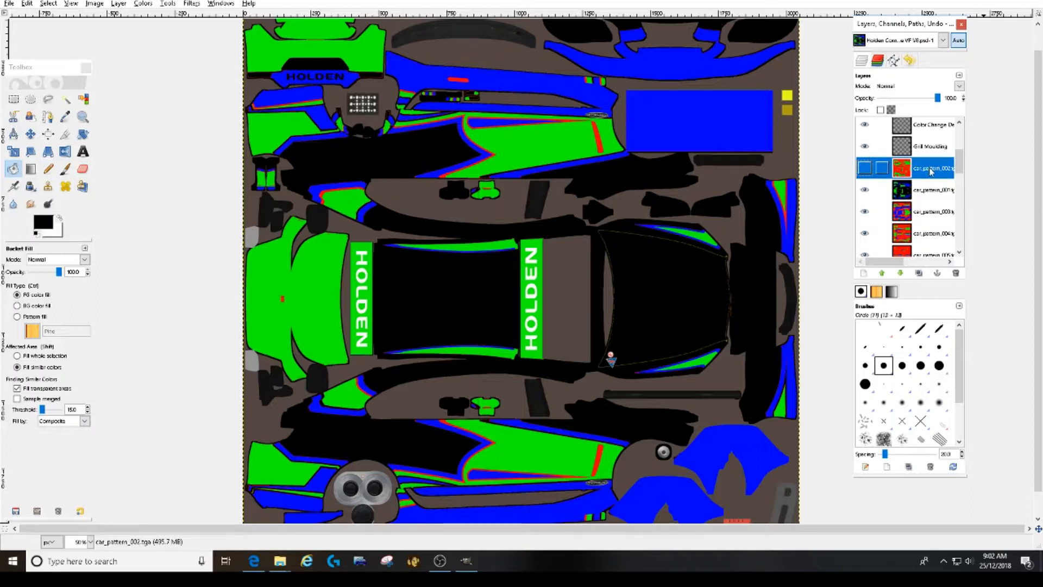
click(865, 169)
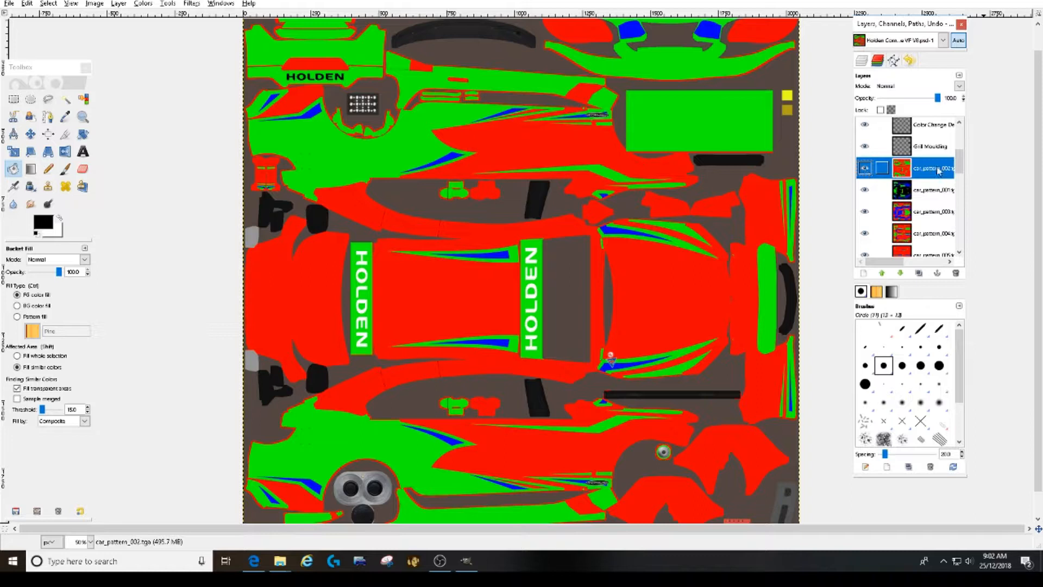
Hide the pattern layers car_pattern_002, car_pattern_001 and car_pattern_003 through car_pattern_007
mouse_move(960, 164)
mouse_down()
mouse_move(959, 243)
mouse_move(961, 158)
mouse_up()
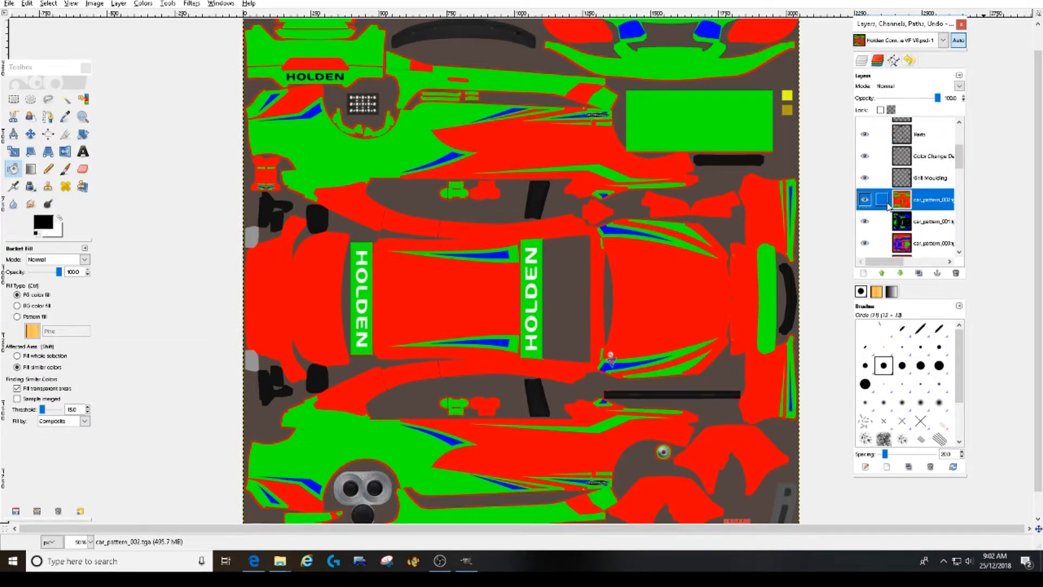
click(864, 200)
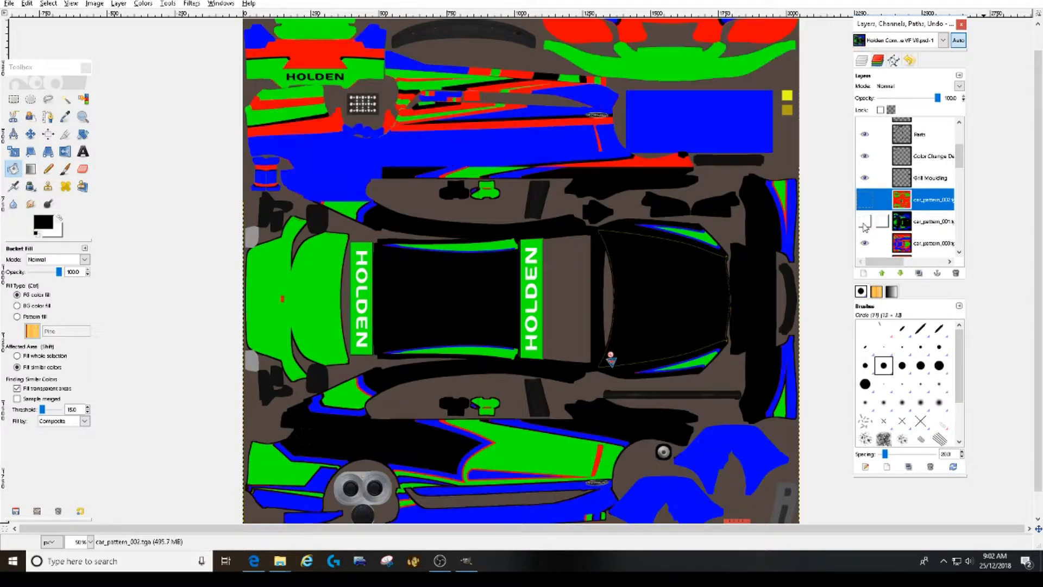
click(864, 221)
click(864, 243)
scroll(863, 231, down, 2)
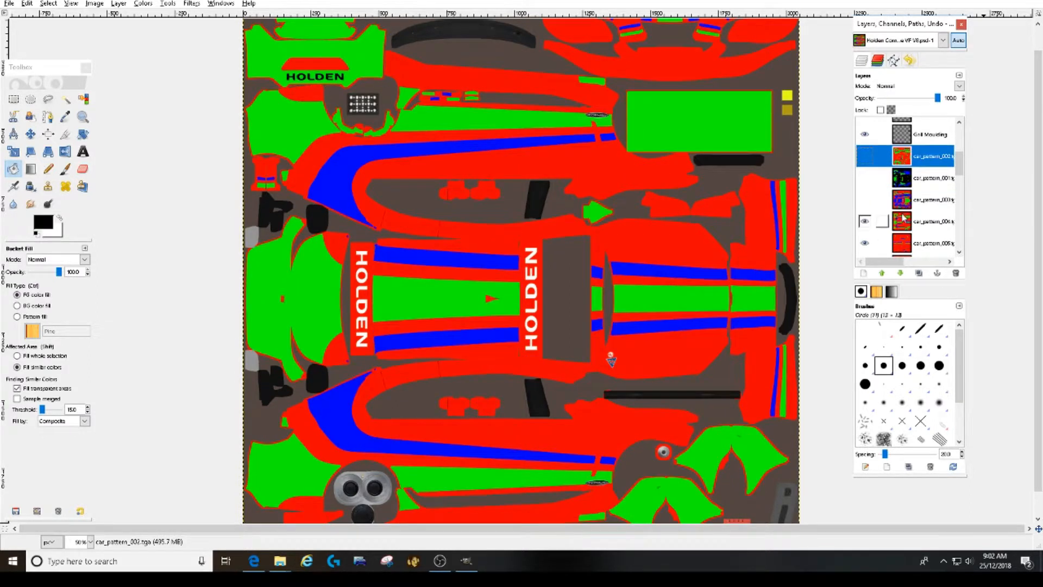
click(864, 221)
click(864, 243)
scroll(863, 231, down, 2)
click(865, 221)
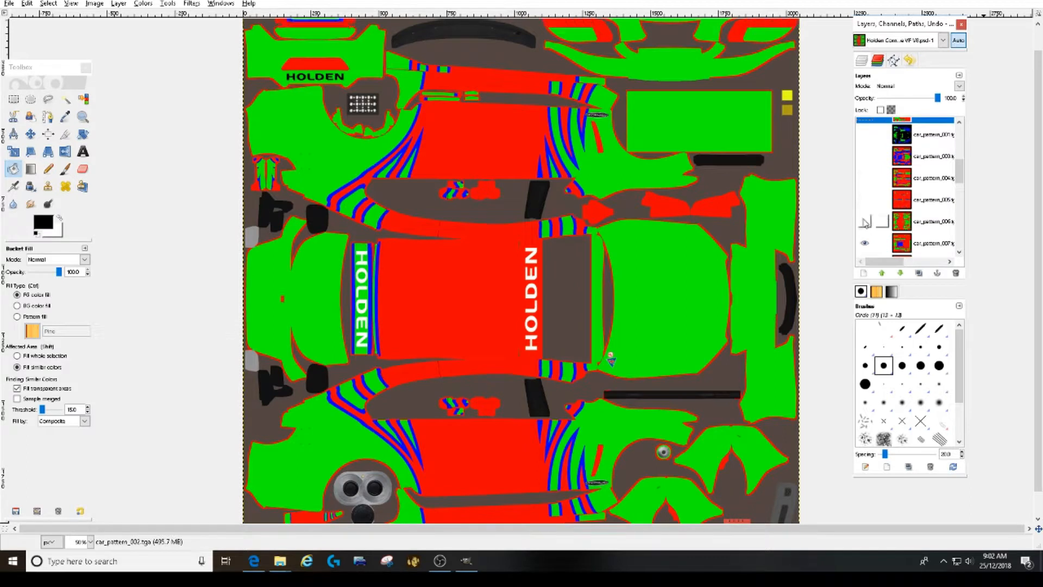
click(864, 243)
Hide the pattern layers car_pattern_008 through car_pattern_014
scroll(865, 228, down, 4)
click(864, 177)
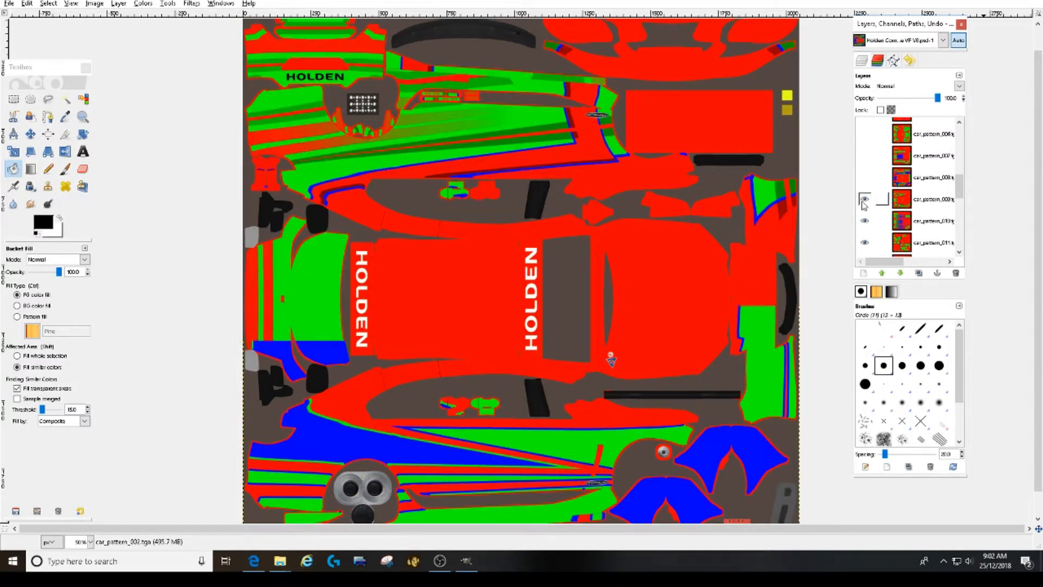
click(865, 199)
click(864, 221)
click(865, 243)
scroll(866, 201, down, 3)
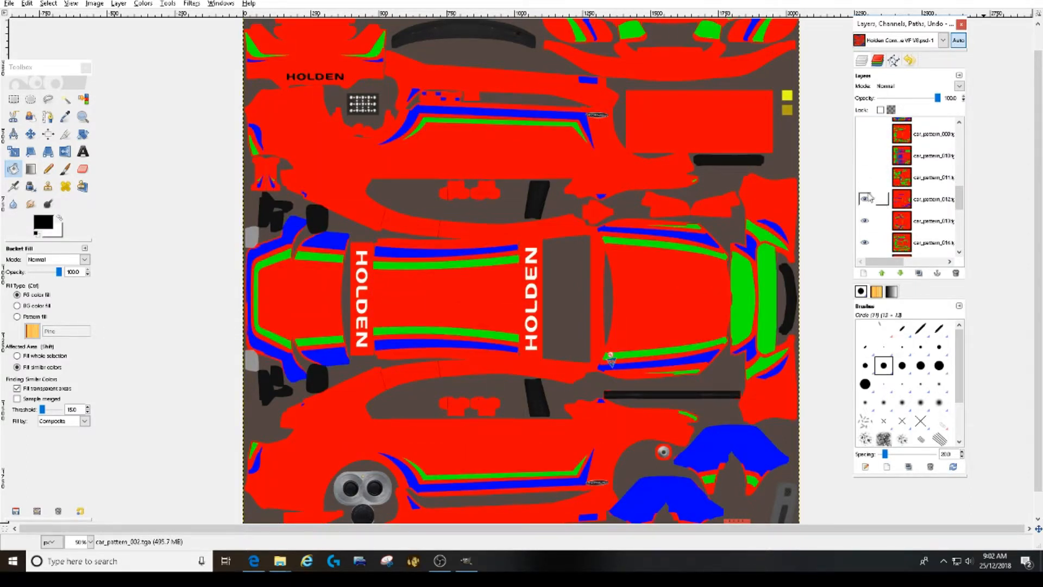
click(864, 200)
click(865, 222)
click(865, 243)
Hide the pattern layers car_pattern_015 through car_pattern_019
scroll(899, 219, down, 6)
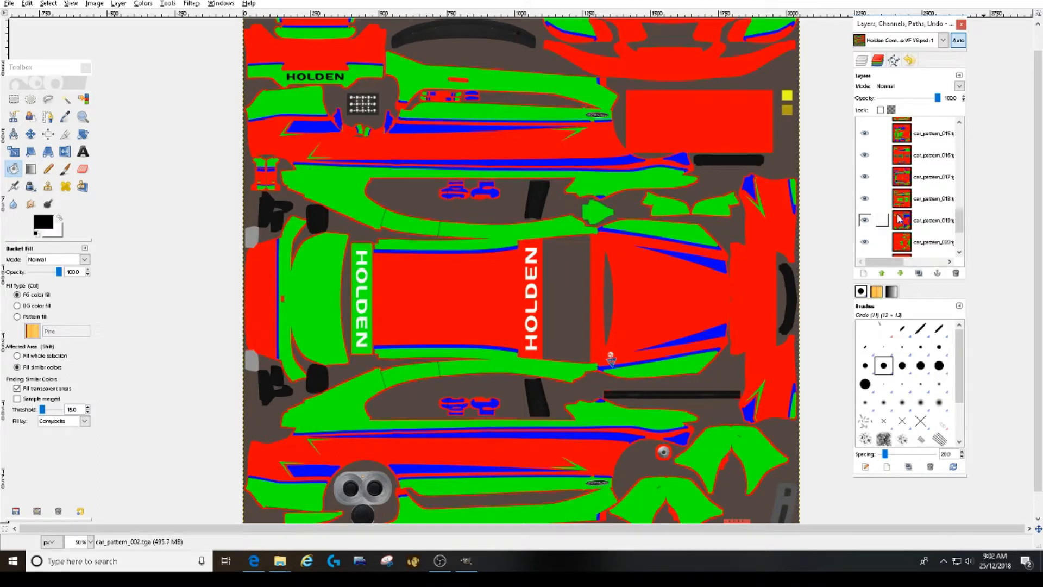
scroll(899, 219, down, 4)
scroll(932, 245, up, 8)
click(869, 231)
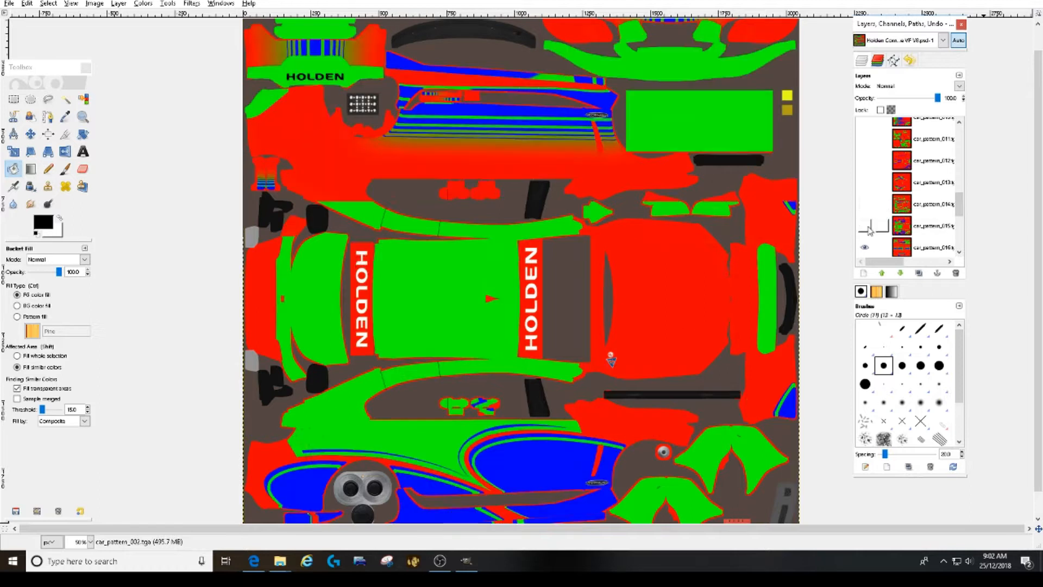
scroll(869, 228, down, 3)
click(868, 187)
click(868, 208)
click(867, 230)
click(867, 252)
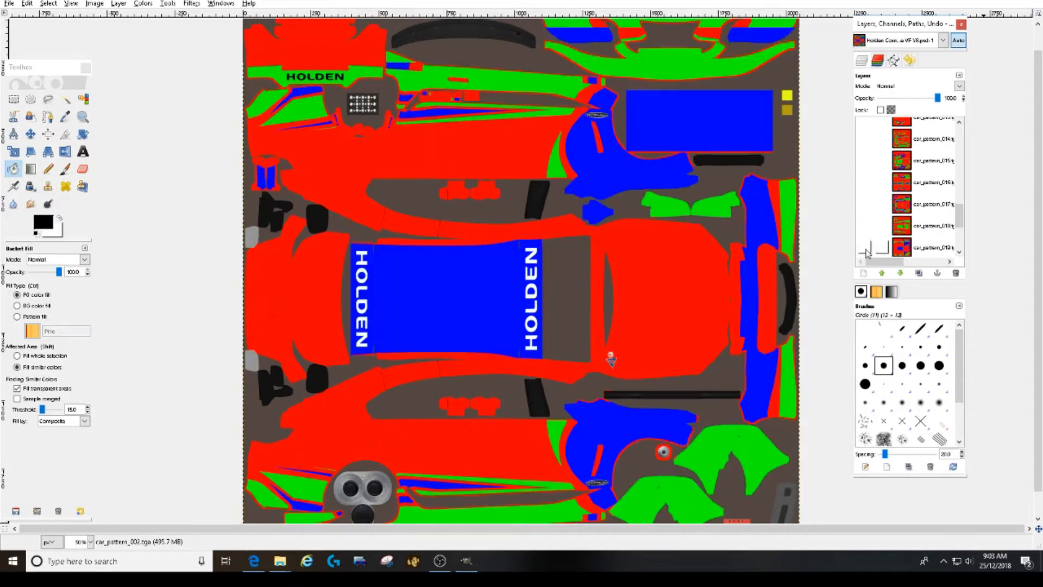
Hide the remaining pattern layers car_pattern_020 through car_pattern_023, leaving the Base layer showing
scroll(867, 253, down, 5)
click(865, 163)
click(865, 186)
click(865, 208)
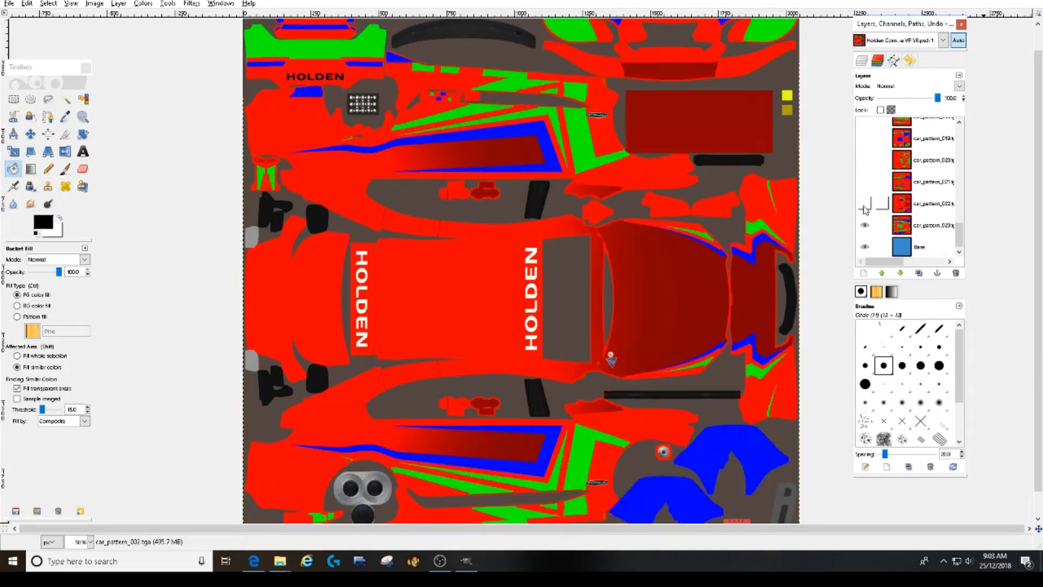
click(864, 225)
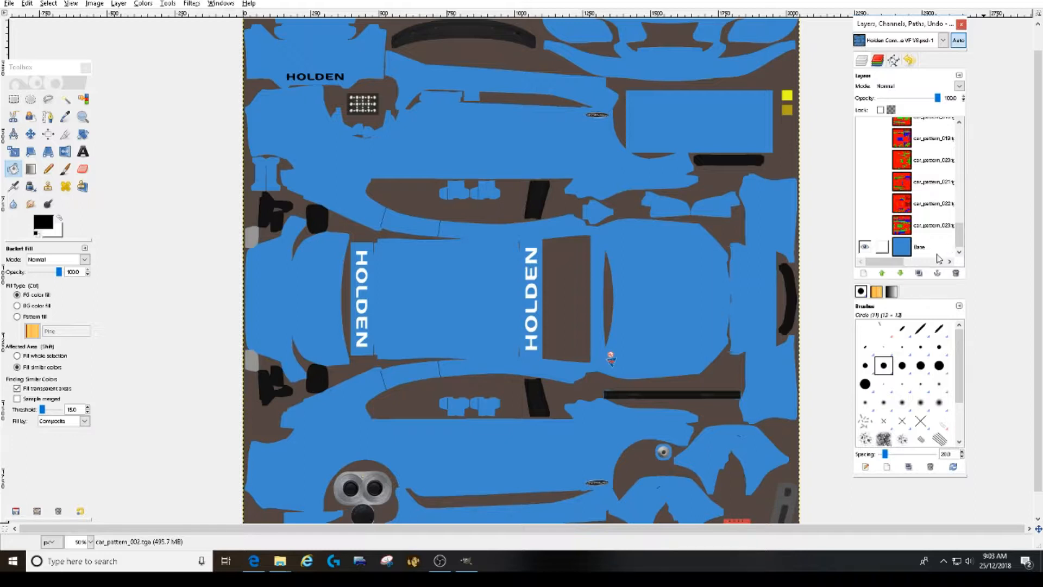
Toggle the Decals and Parts layers off and on to examine what each contributes to the template
drag(962, 245, 966, 157)
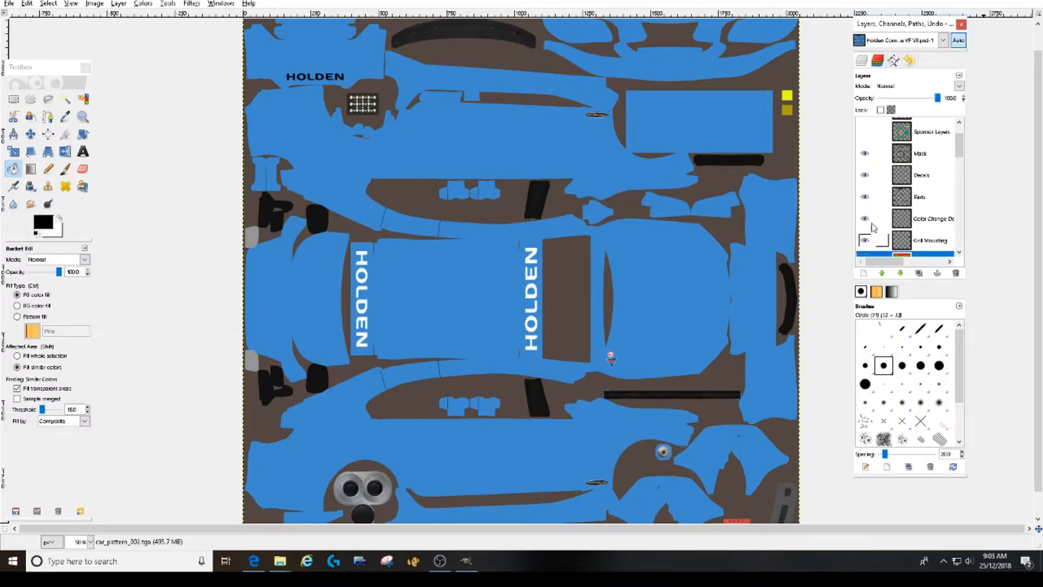
click(865, 176)
click(866, 179)
click(867, 180)
click(866, 179)
click(867, 179)
click(866, 180)
click(867, 203)
click(868, 203)
Select the Parts layer and toggle its visibility off and on, and check the Decals layer again
scroll(922, 204, down, 1)
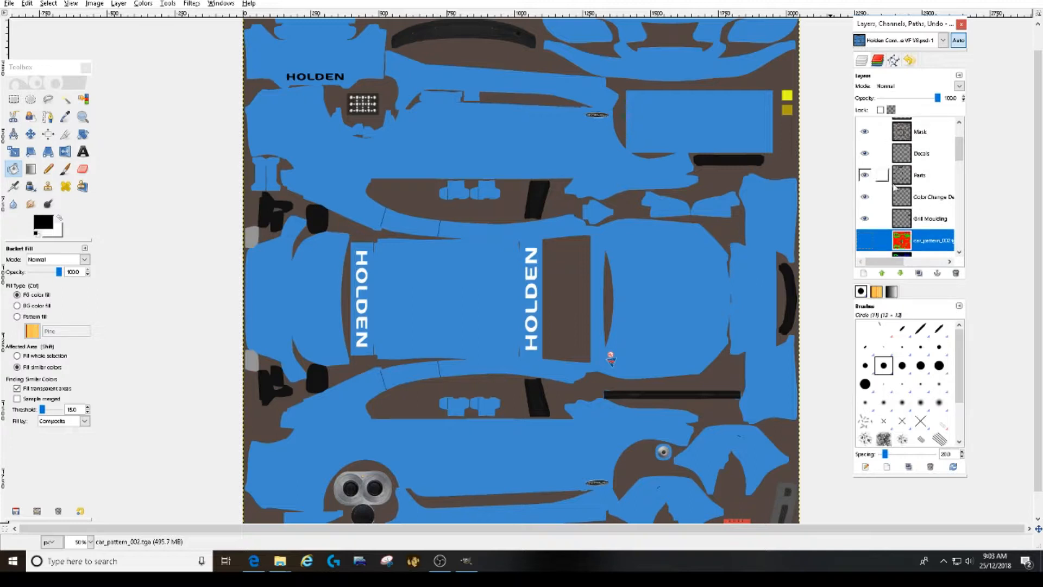
click(918, 176)
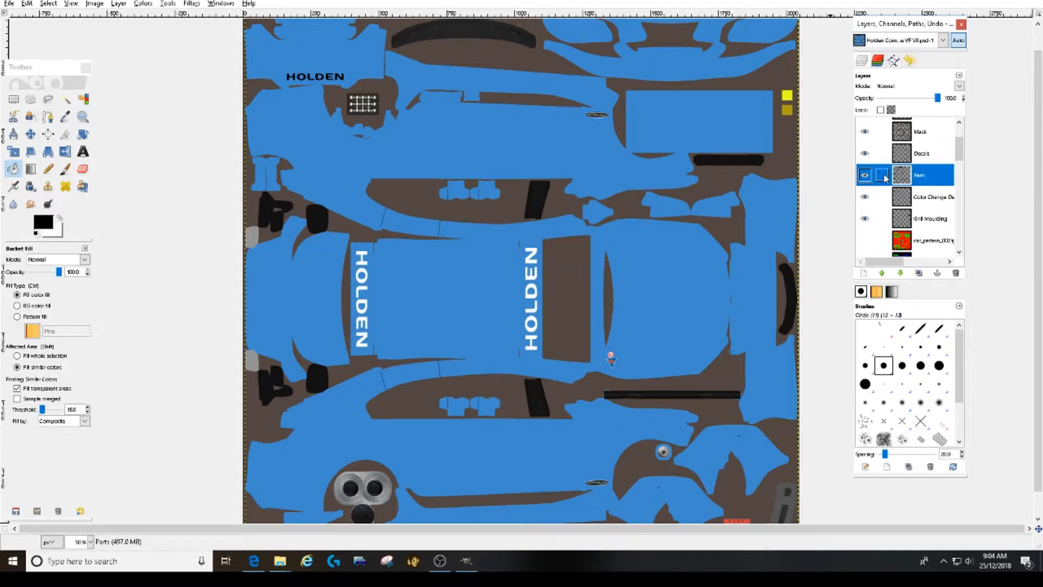
click(865, 175)
click(865, 175)
scroll(865, 175, up, 1)
click(865, 175)
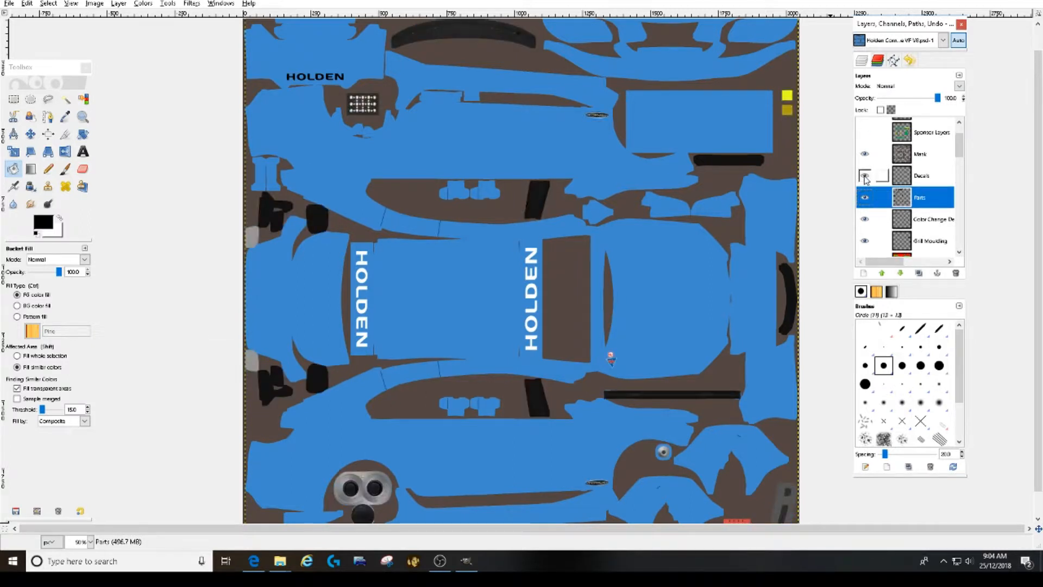
Select the Sponsor Layers layer and briefly show it to examine the reserved sponsor areas, then hide it again
scroll(866, 180, up, 2)
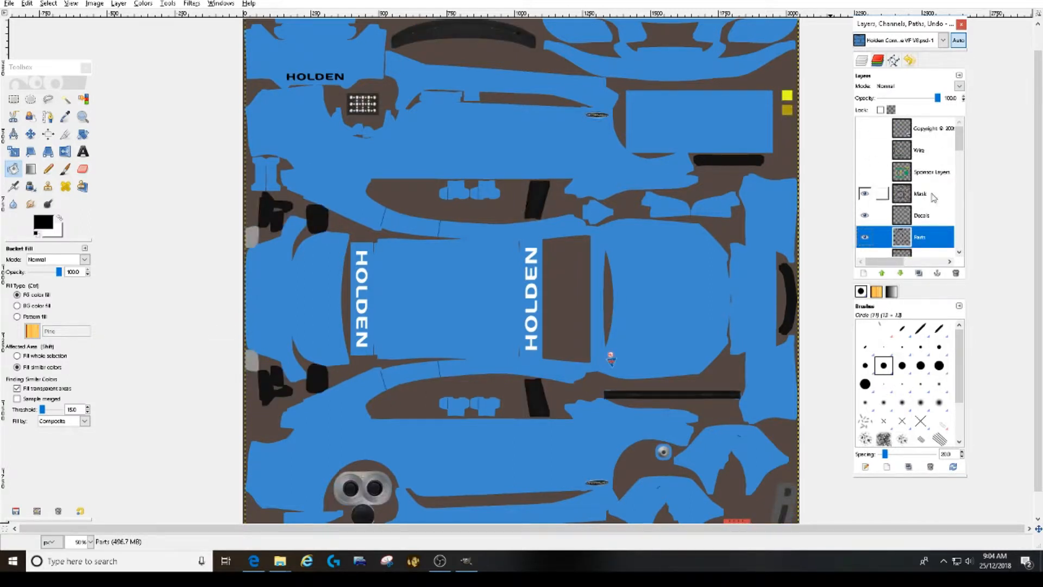
click(931, 174)
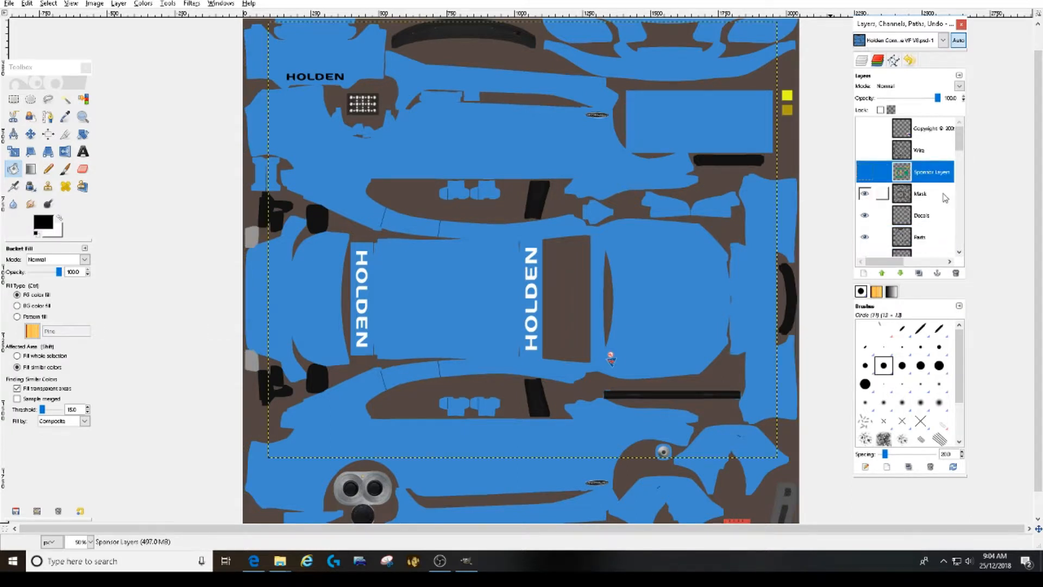
click(866, 175)
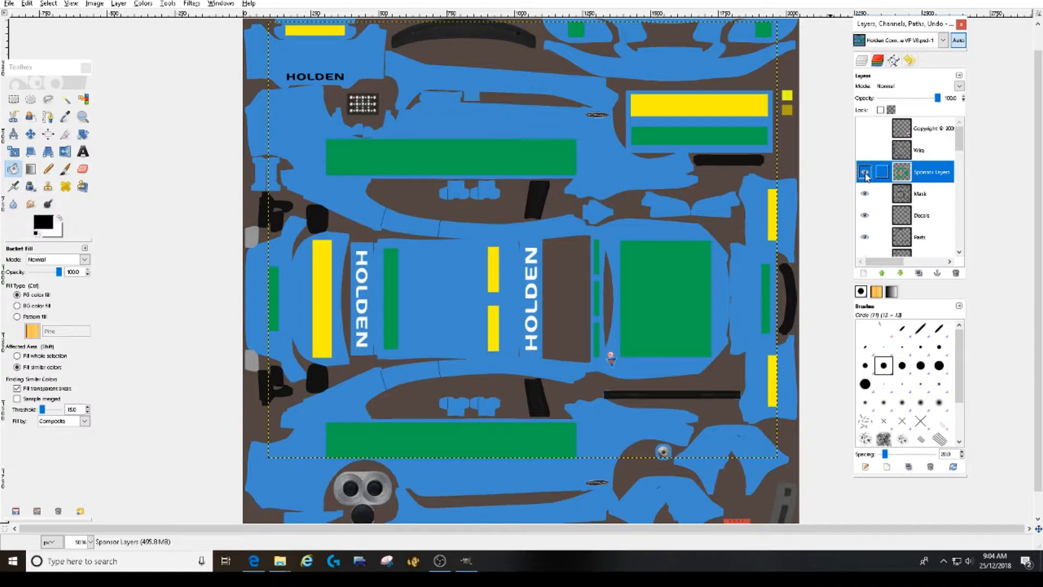
click(866, 174)
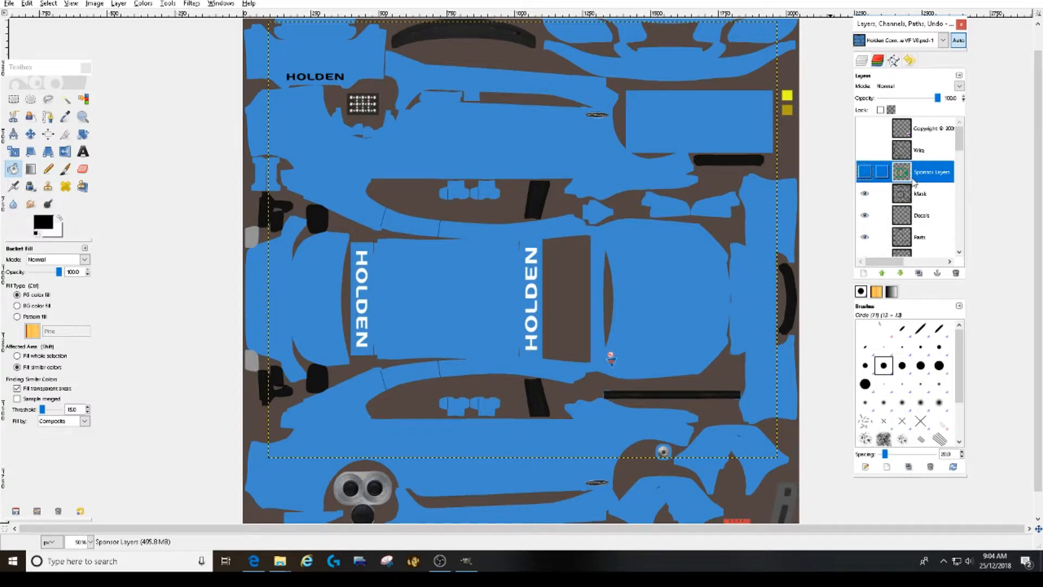
Select the Base layer and set the foreground colour to the yellow swatch
drag(959, 139, 960, 237)
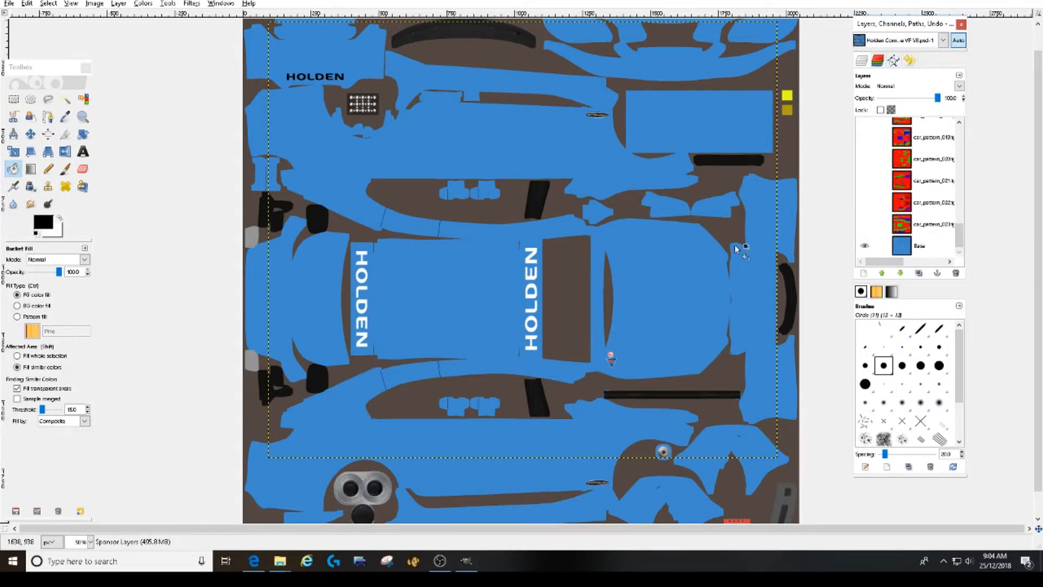
click(931, 247)
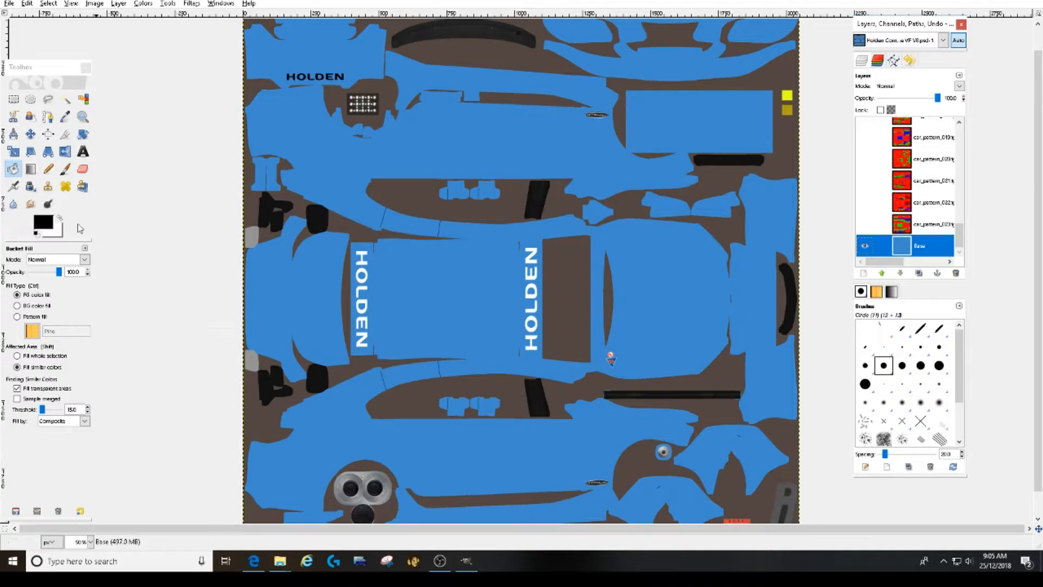
click(48, 225)
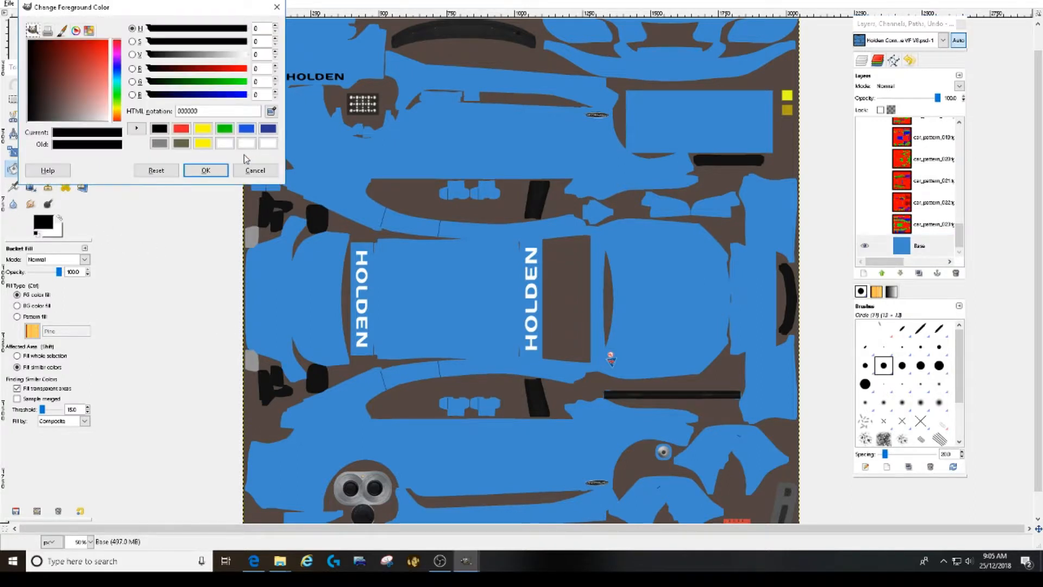
click(204, 129)
click(206, 170)
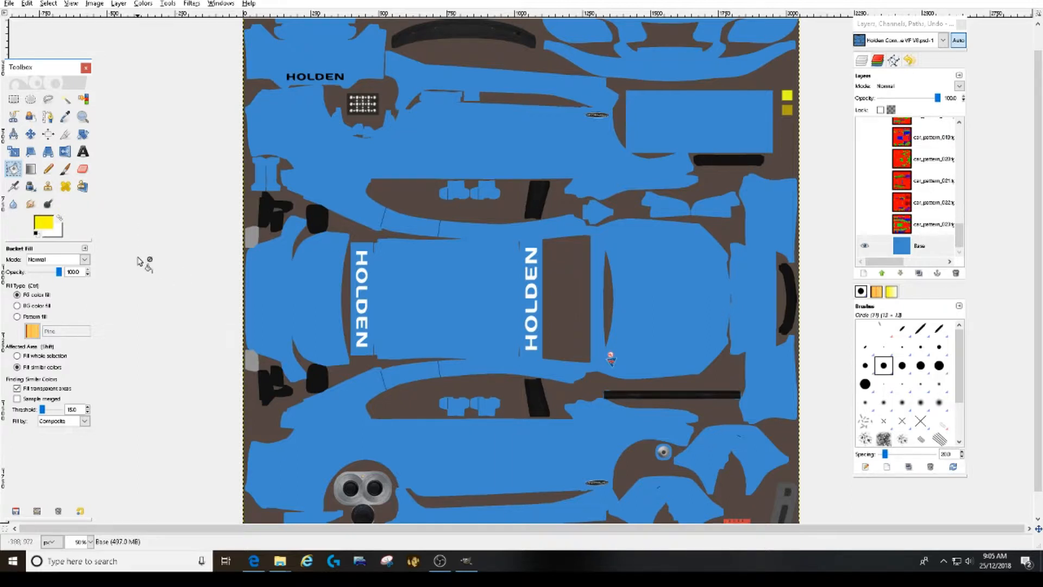
Scribble in yellow across the roof on the Base layer with the Circle (19) paintbrush, and undo the stroke
click(65, 169)
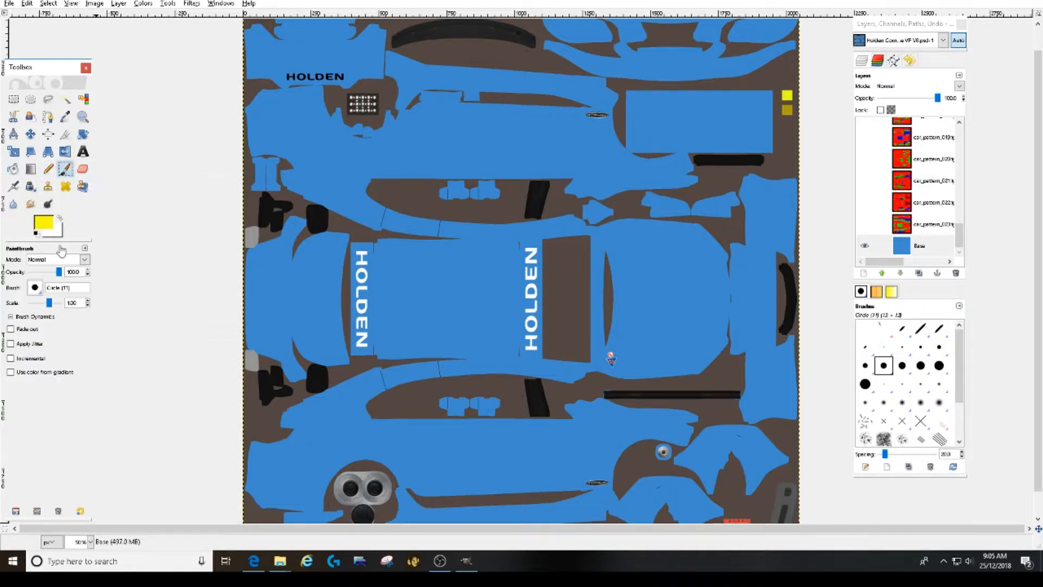
click(35, 289)
click(78, 333)
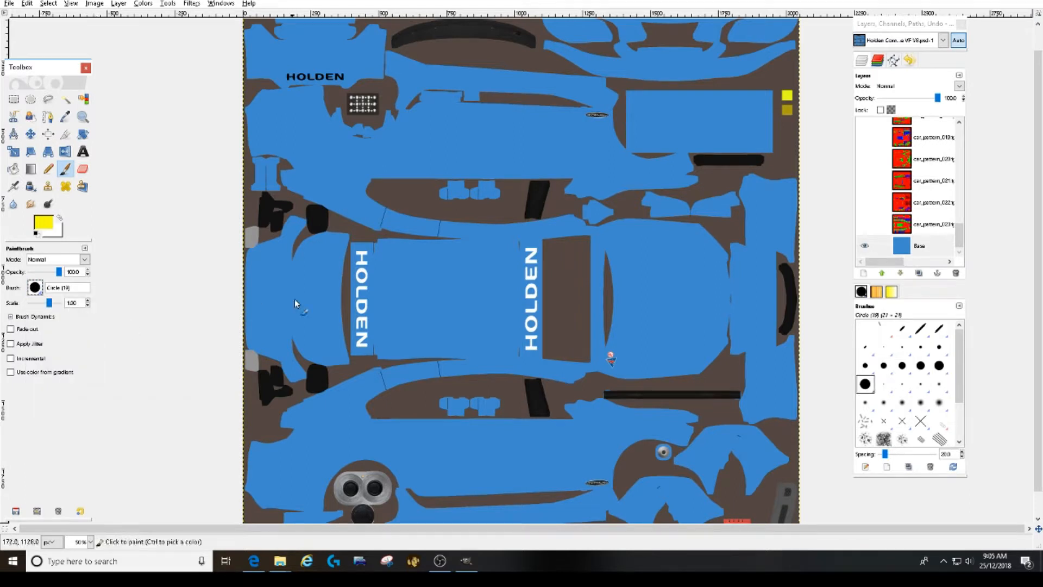
mouse_move(489, 285)
mouse_down()
mouse_move(494, 337)
mouse_move(404, 281)
mouse_move(450, 249)
mouse_move(487, 296)
mouse_move(407, 325)
mouse_move(374, 244)
mouse_move(451, 222)
mouse_up()
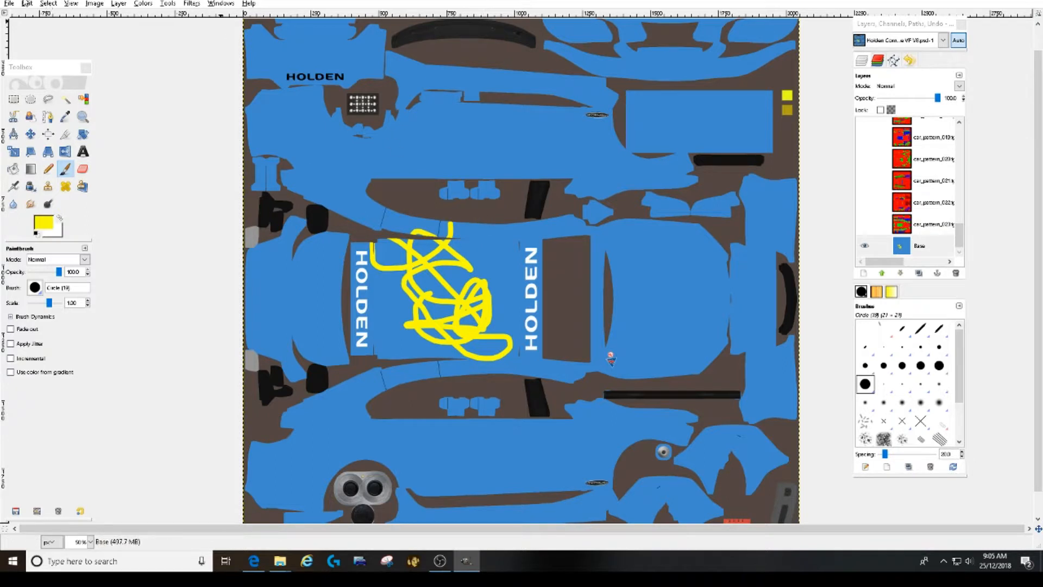
click(47, 3)
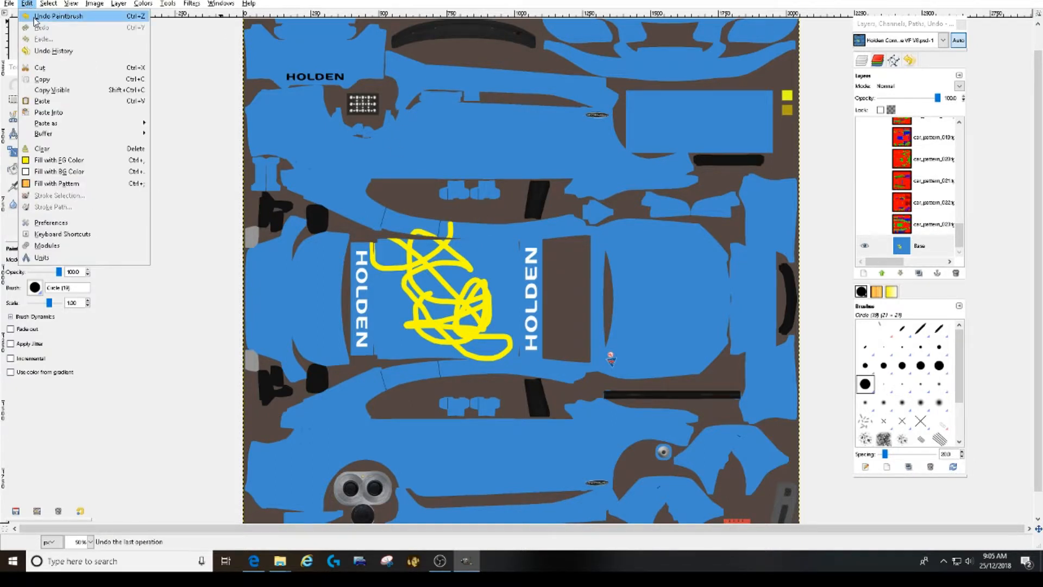
click(38, 17)
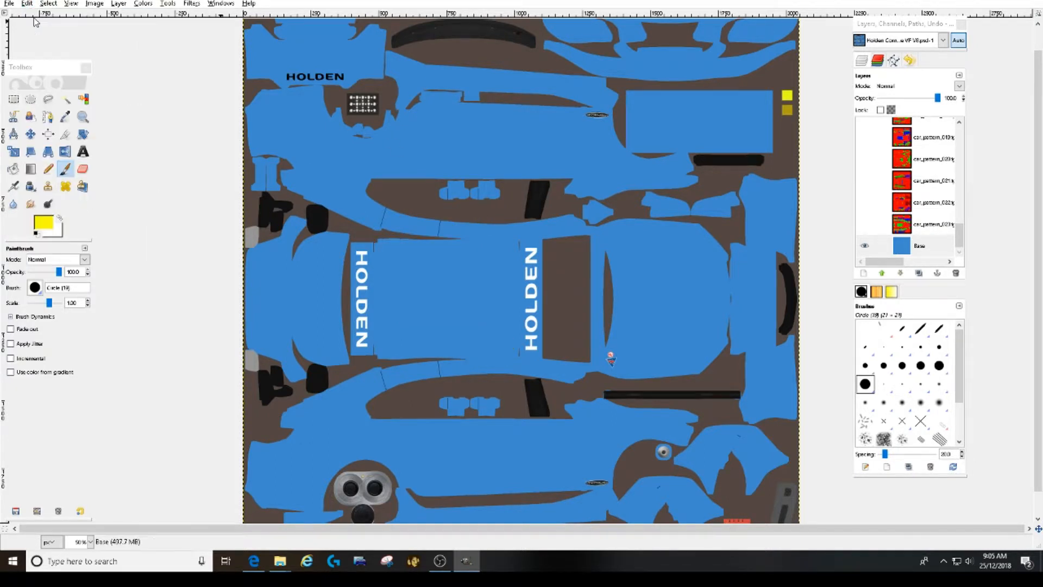
Bucket-fill the Base layer with yellow
click(14, 169)
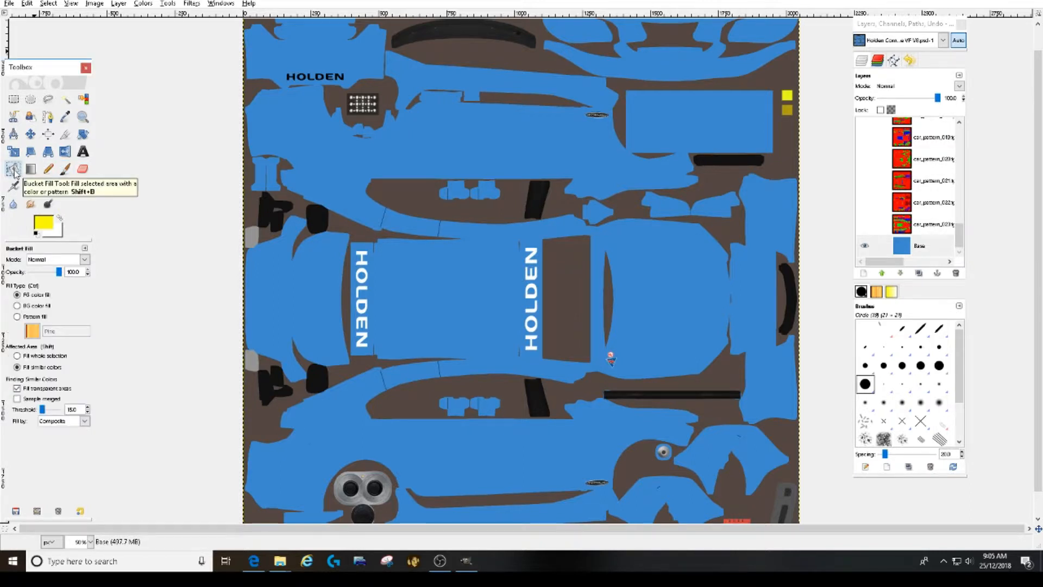
click(494, 307)
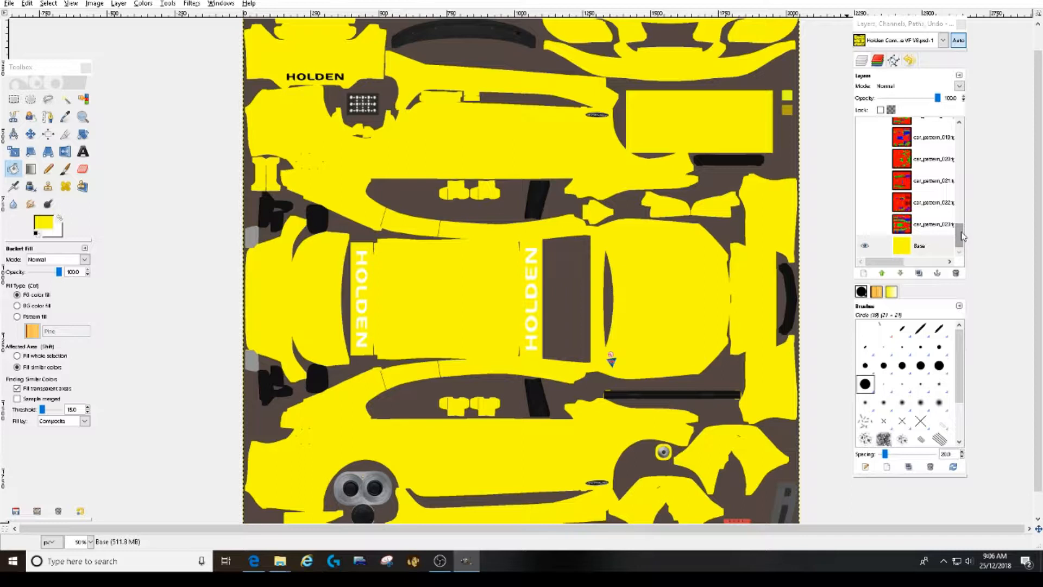
mouse_move(961, 236)
mouse_down()
mouse_move(962, 148)
mouse_move(963, 243)
mouse_up()
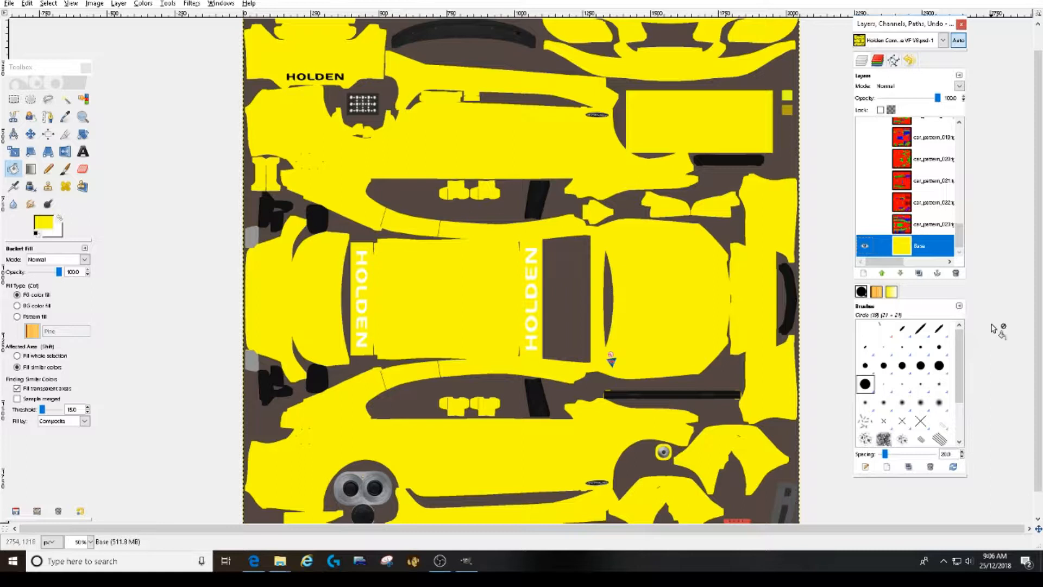
Switch to the Pictures folder in File Explorer and select the JPG version of the E53 logo
click(277, 566)
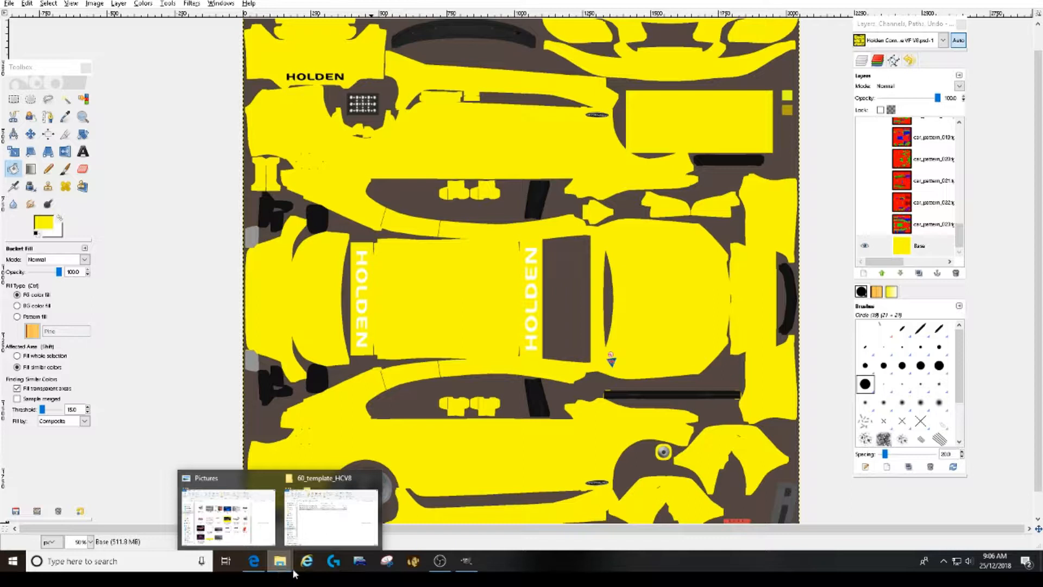
click(253, 486)
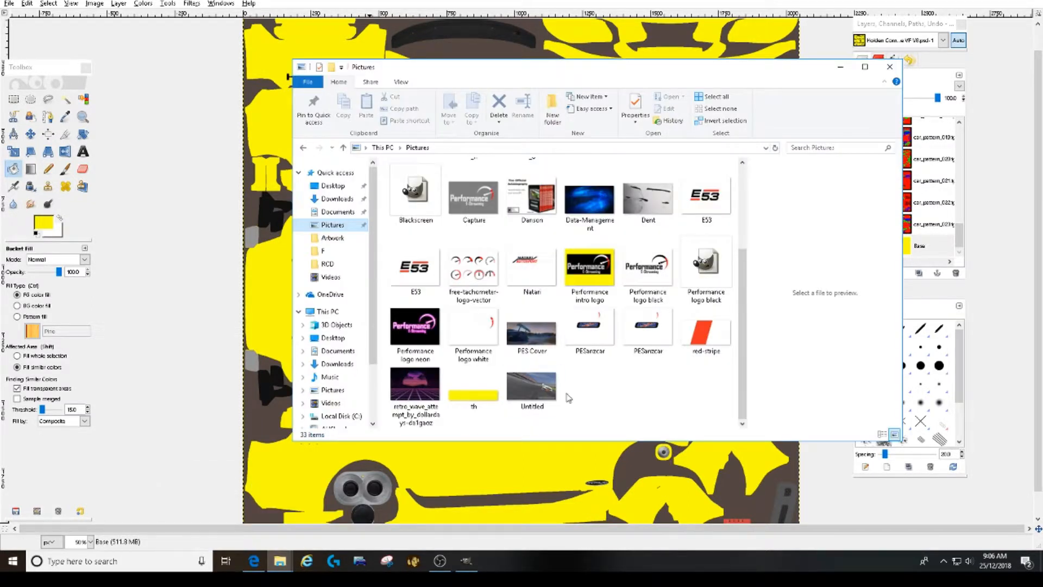
click(425, 282)
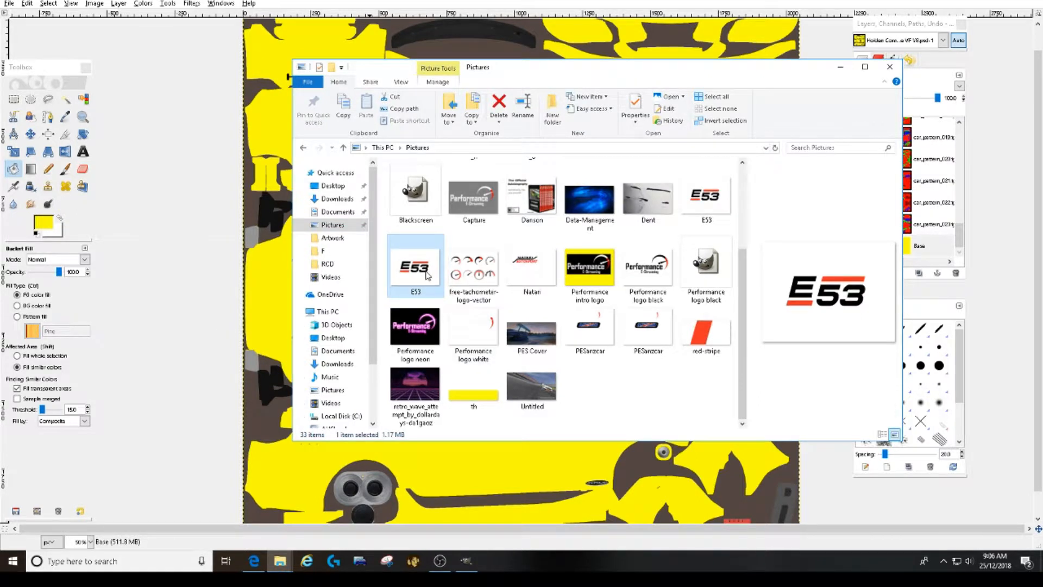
click(706, 200)
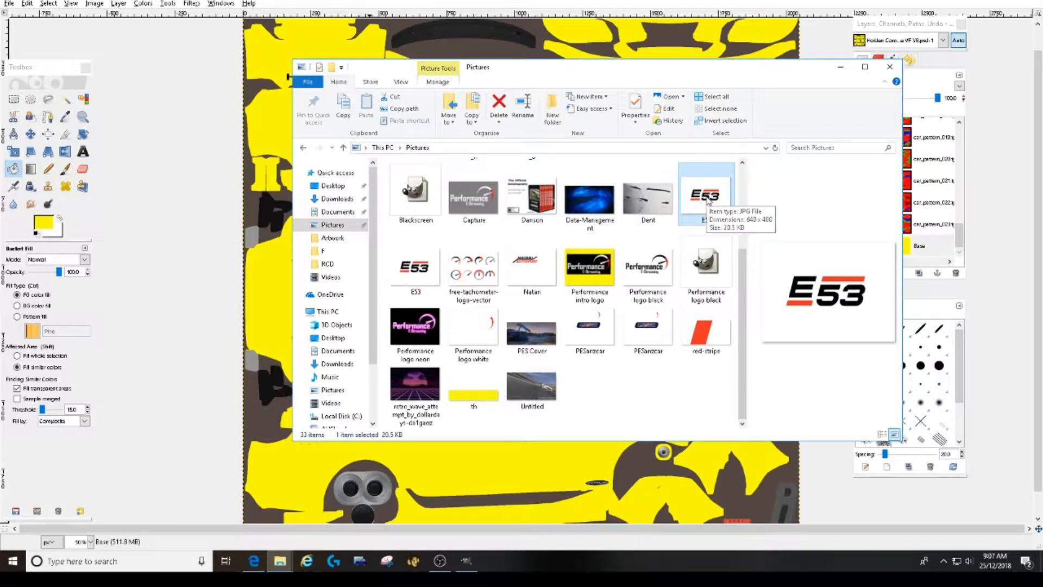
View the JPG version of the E53 logo at full size, and open E53.jpg from the Pictures folder in GIMP
double_click(708, 200)
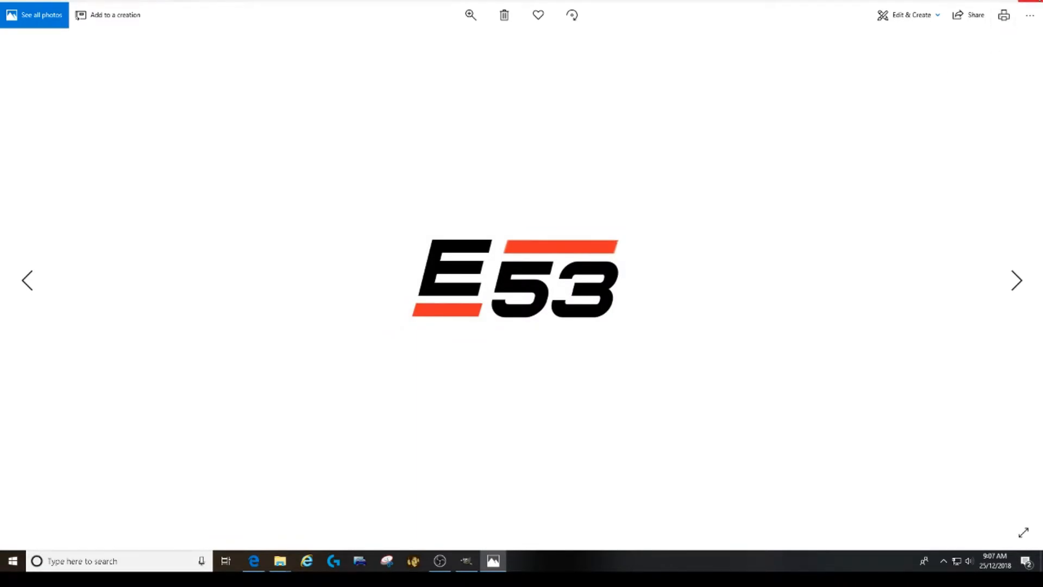
click(1028, 2)
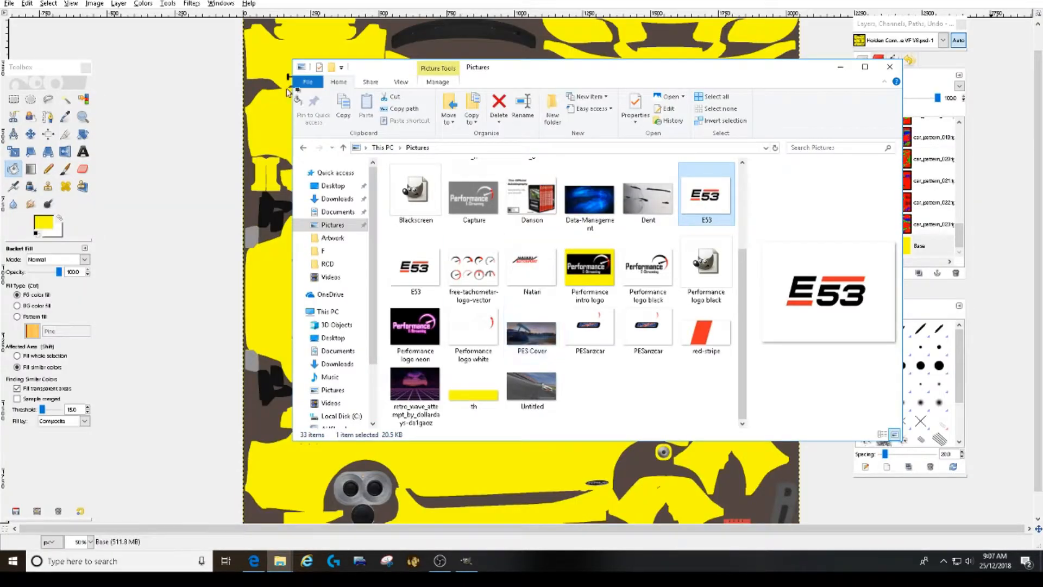
click(10, 4)
mouse_move(32, 29)
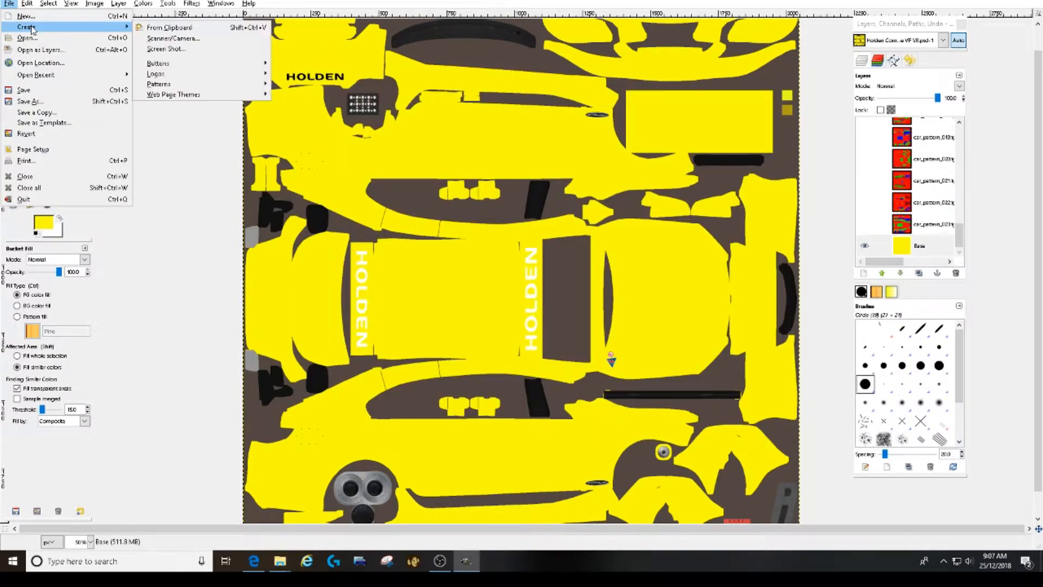
click(37, 39)
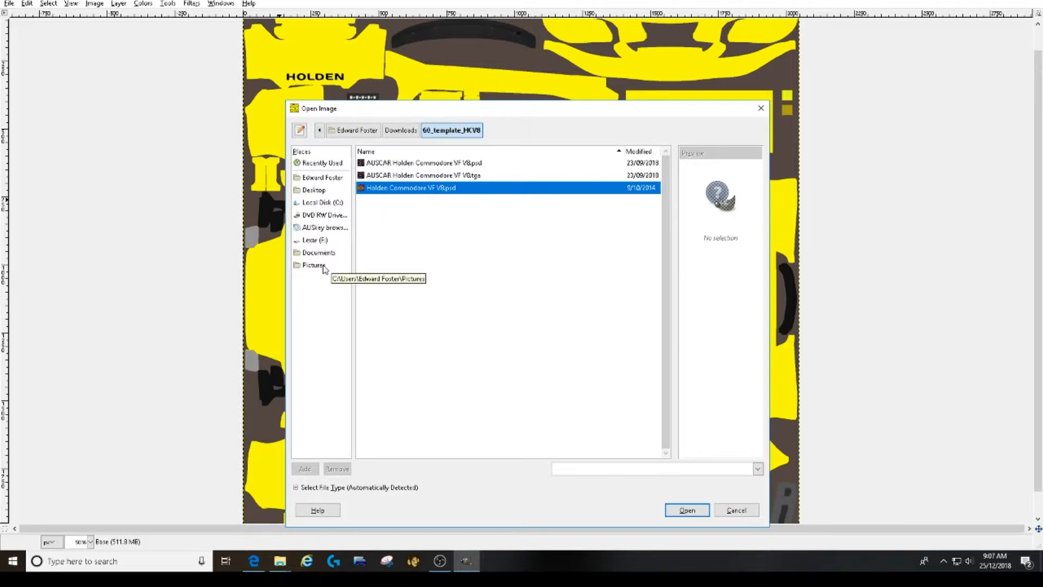
click(324, 267)
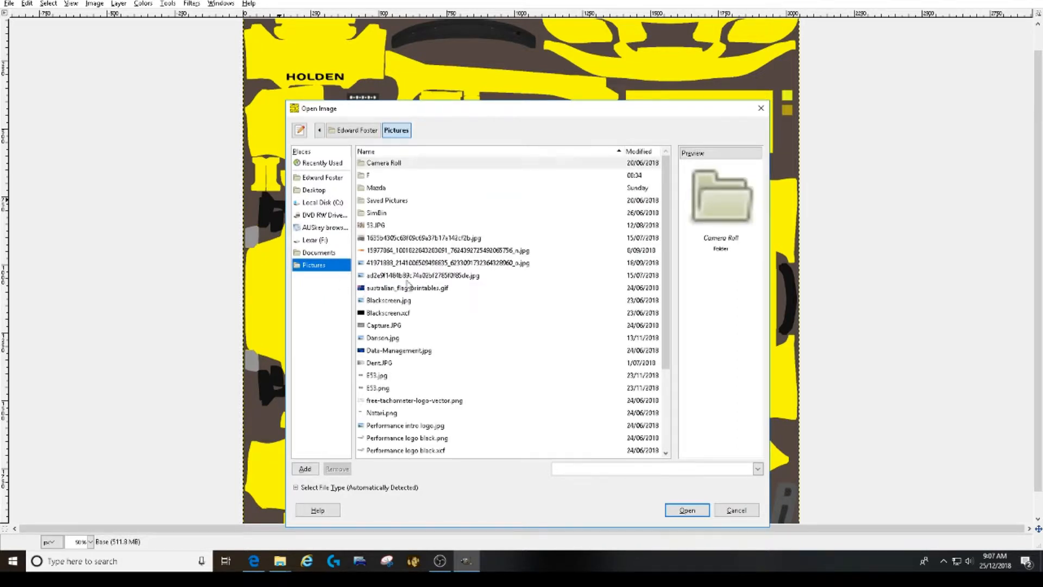
scroll(408, 285, down, 1)
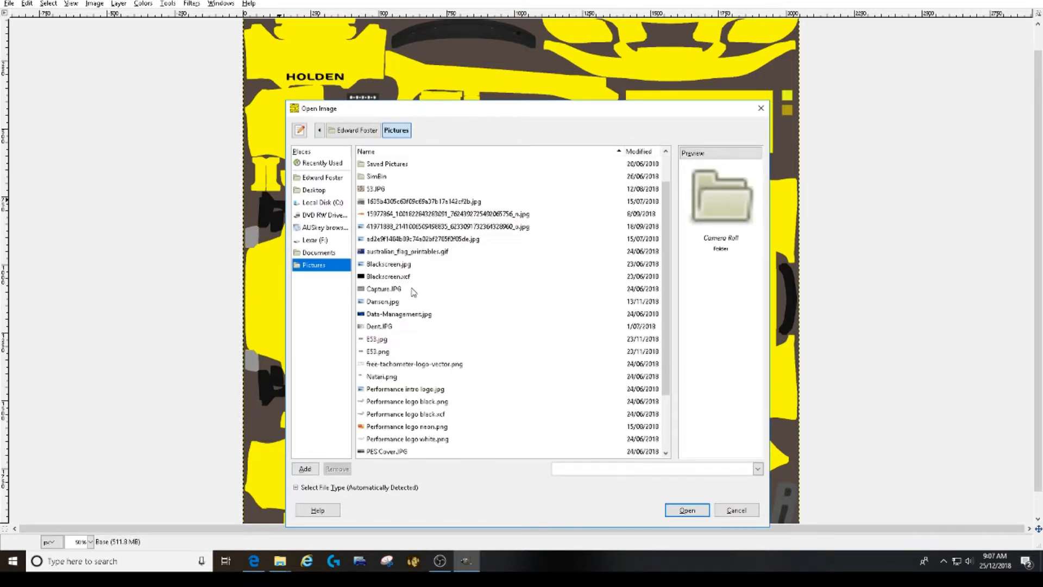
click(384, 340)
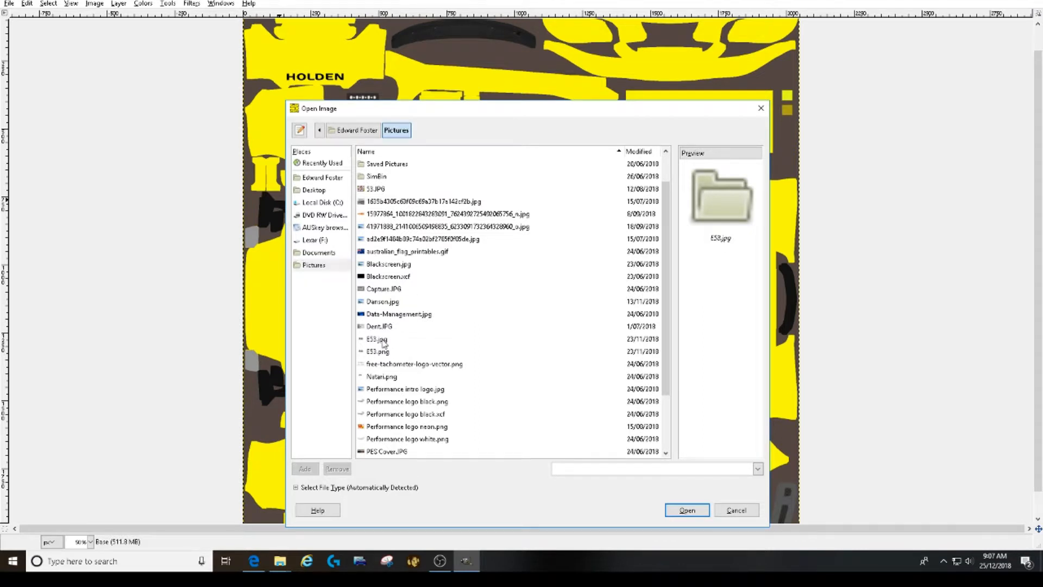
click(686, 512)
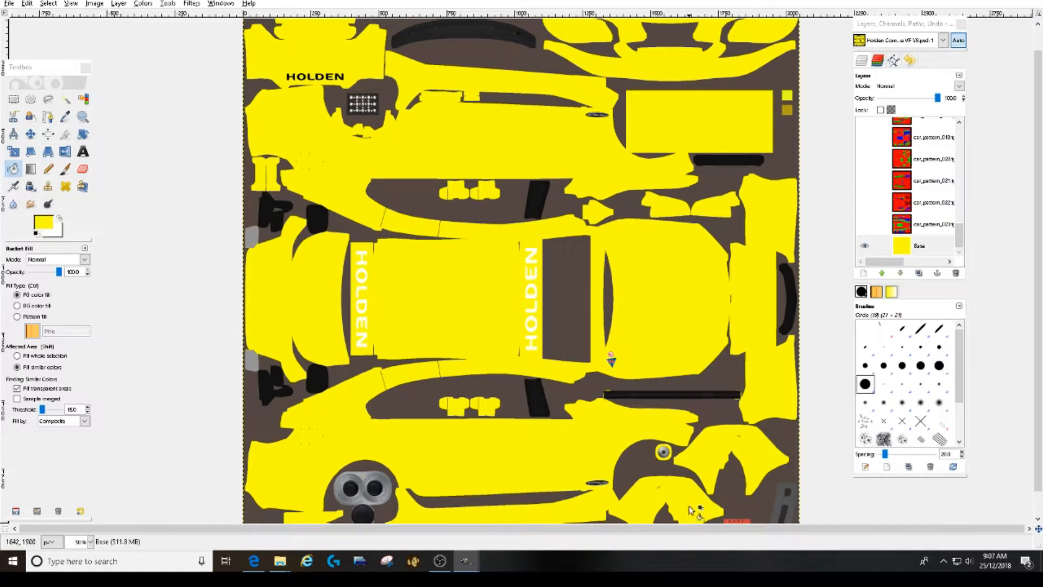
click(529, 518)
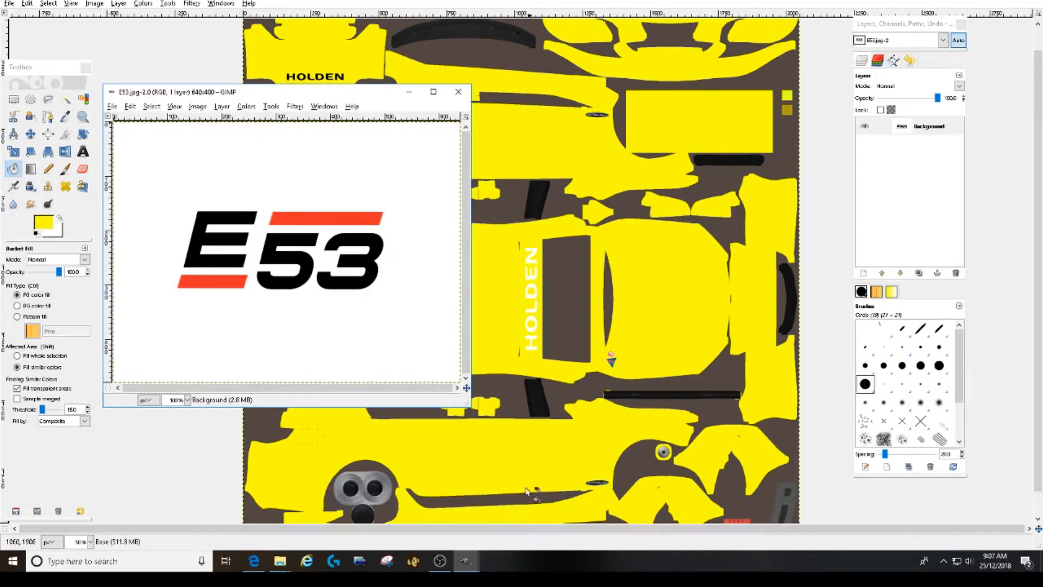
Copy the whole E53 logo image and paste it as a new layer into the Holden Commodore template
drag(323, 92, 578, 90)
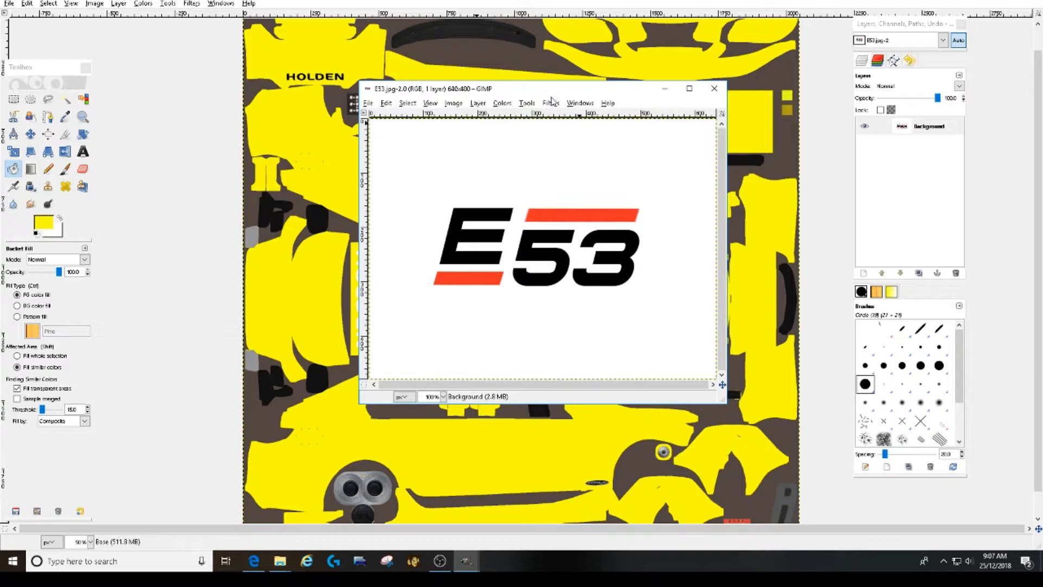
click(389, 104)
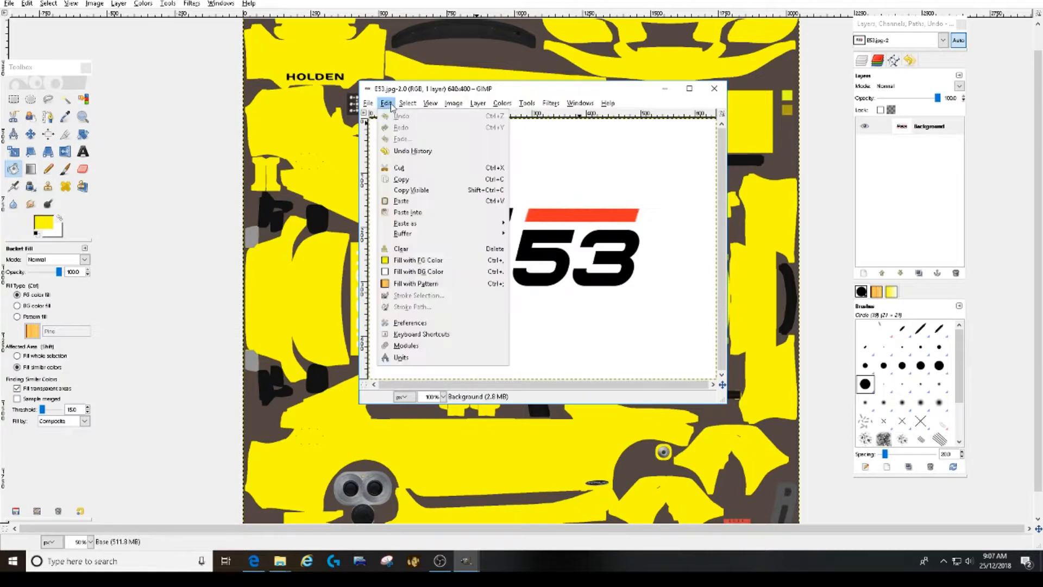
click(411, 181)
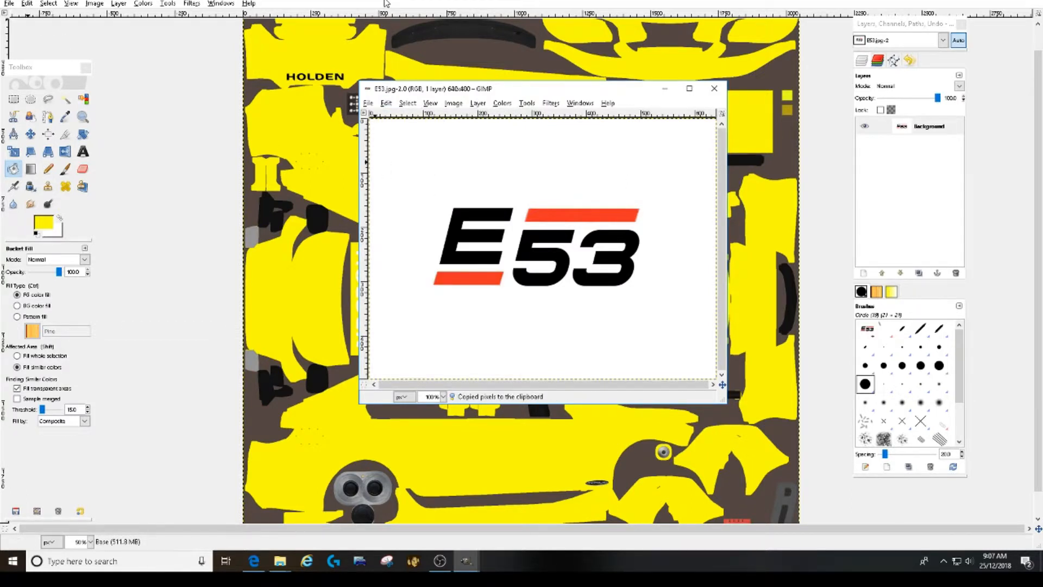
click(384, 3)
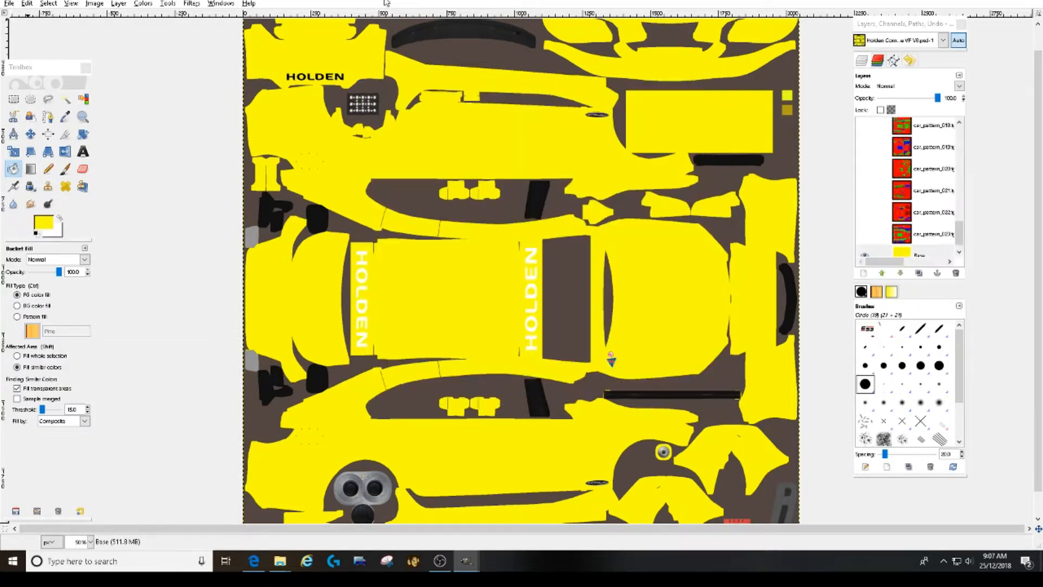
click(27, 4)
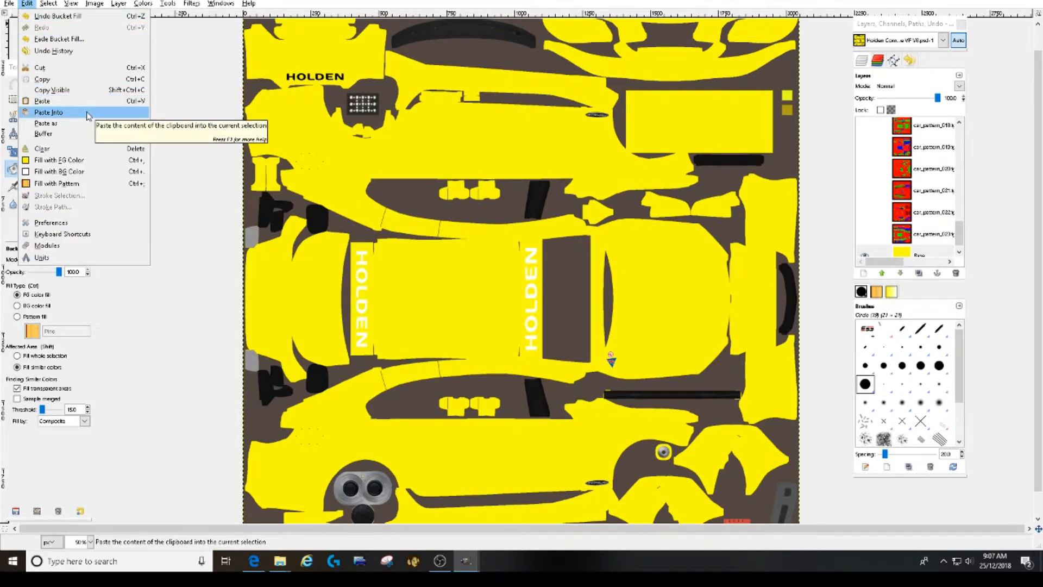
mouse_move(107, 126)
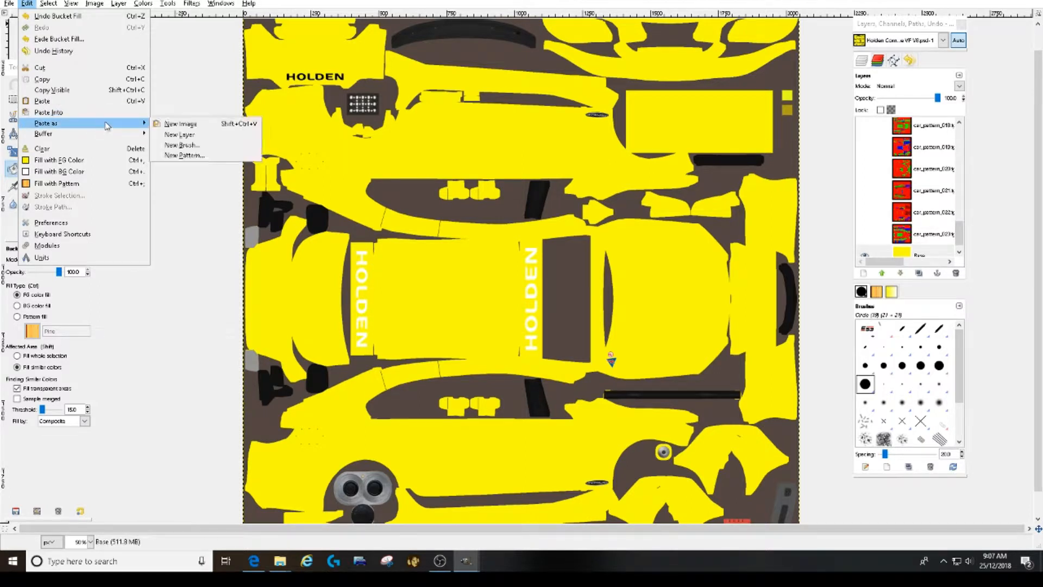
click(191, 136)
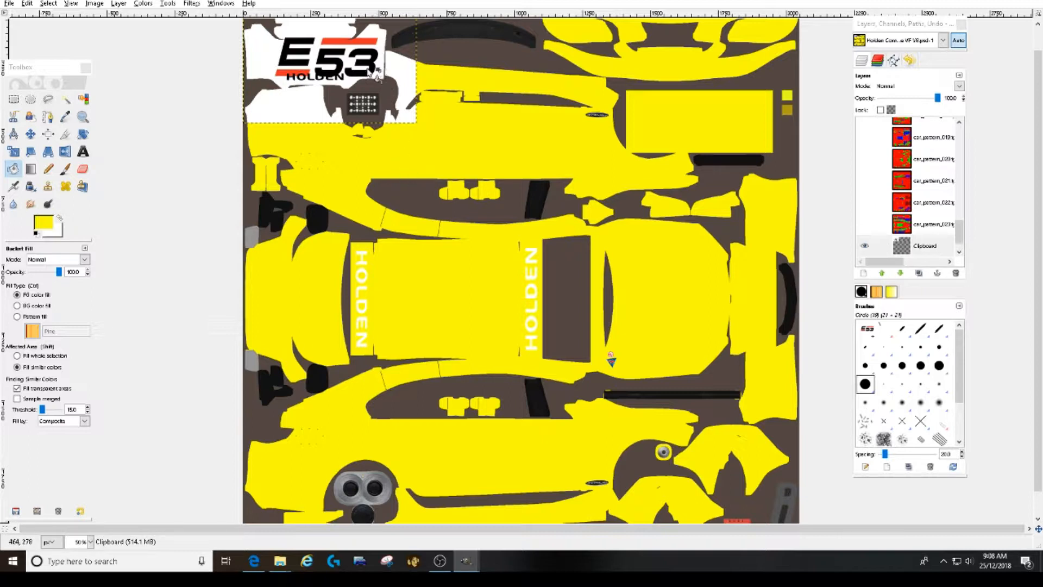
Hide the Mask layer to examine the artwork beneath it, and show the mask again
click(31, 135)
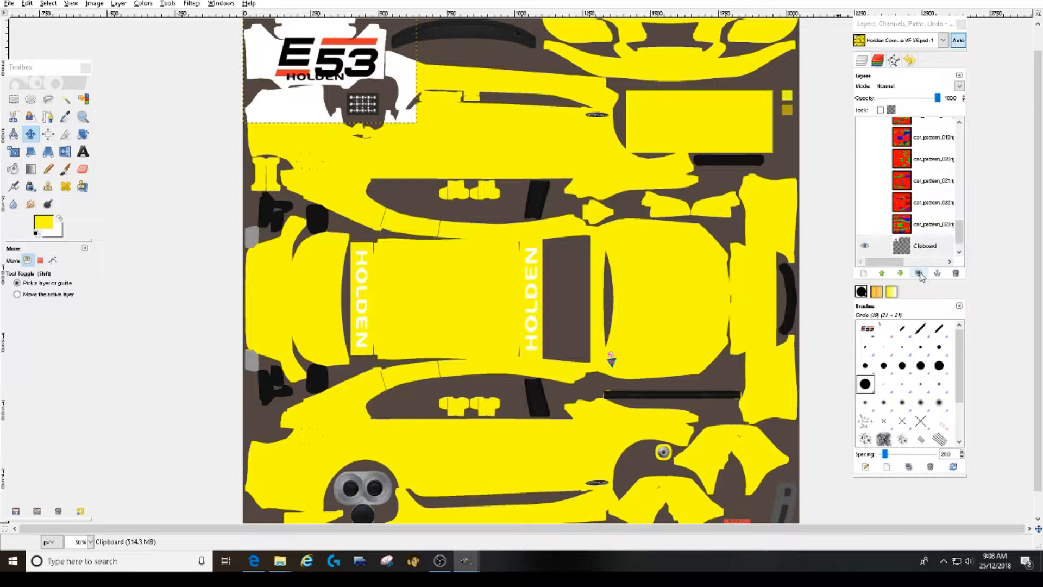
scroll(884, 150, up, 10)
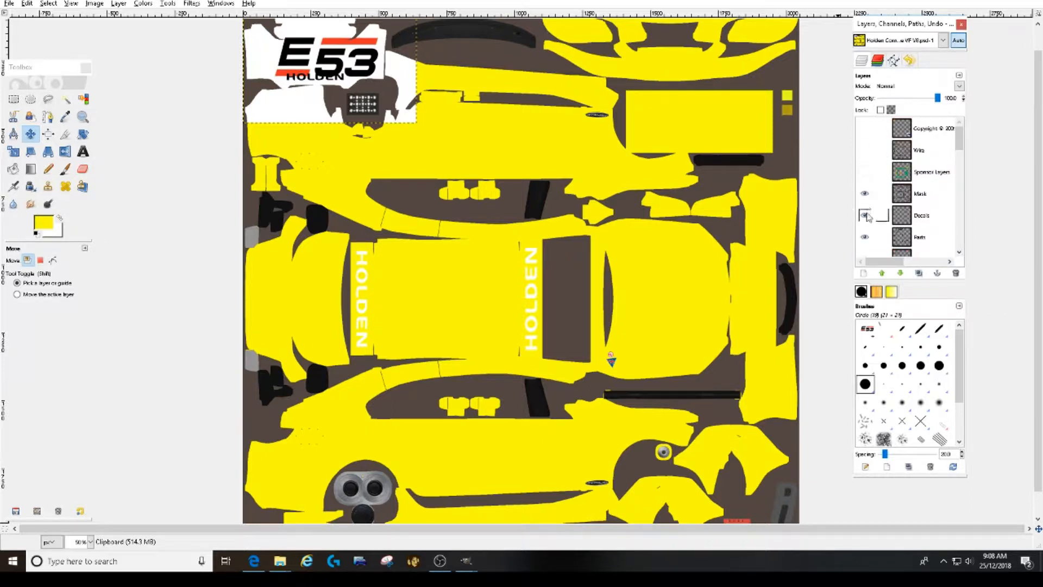
click(865, 195)
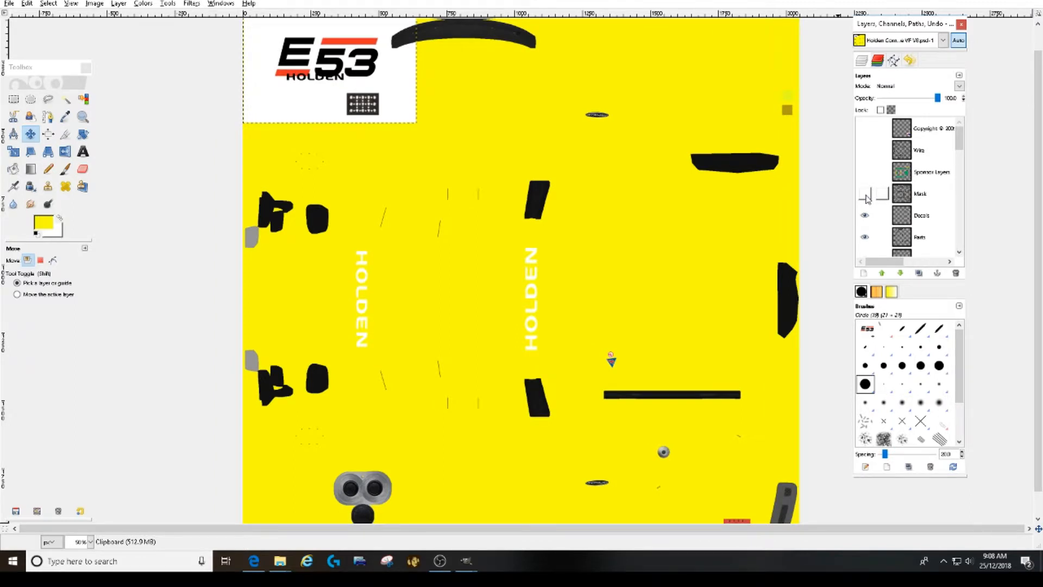
click(866, 196)
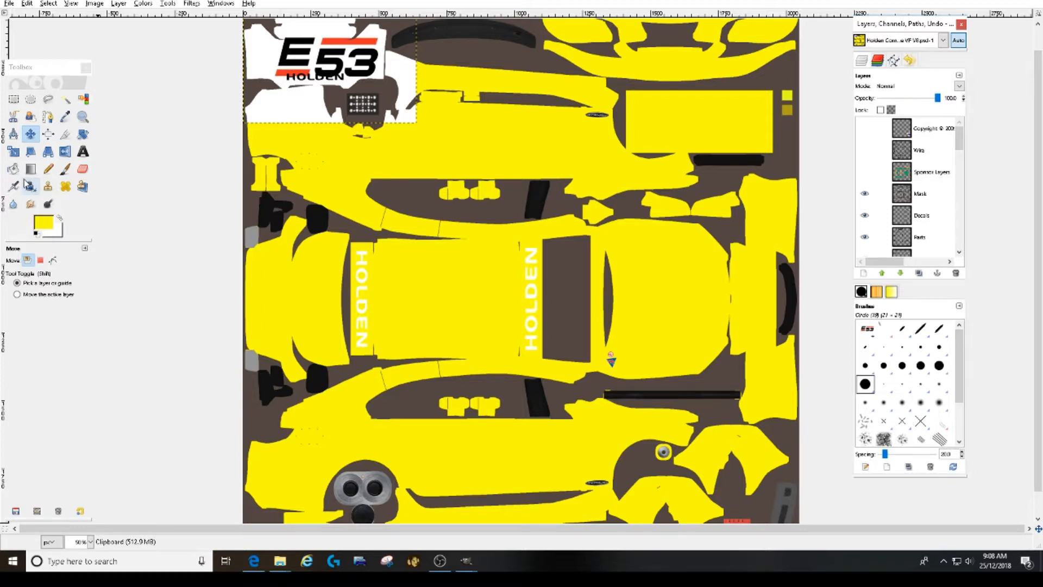
Move the Clipboard logo layer onto the car's lower side panel and bucket-fill its white background with yellow
click(30, 134)
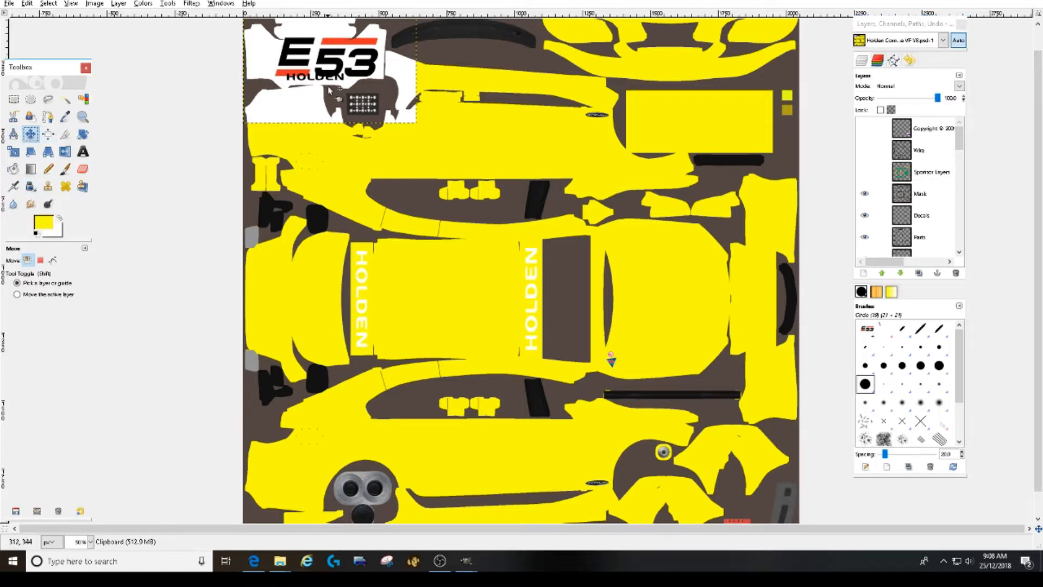
drag(959, 136, 961, 253)
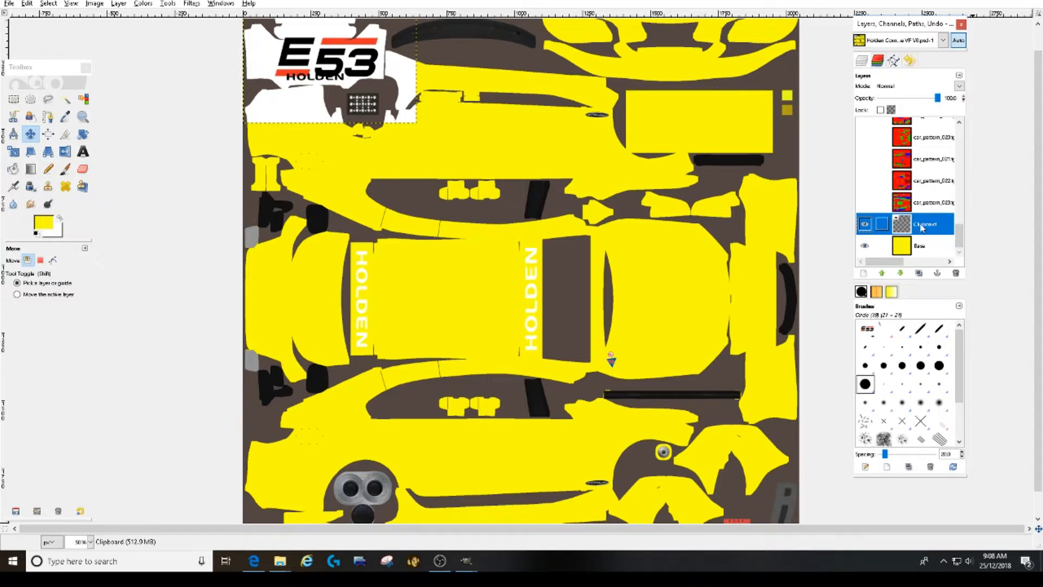
drag(307, 46, 430, 434)
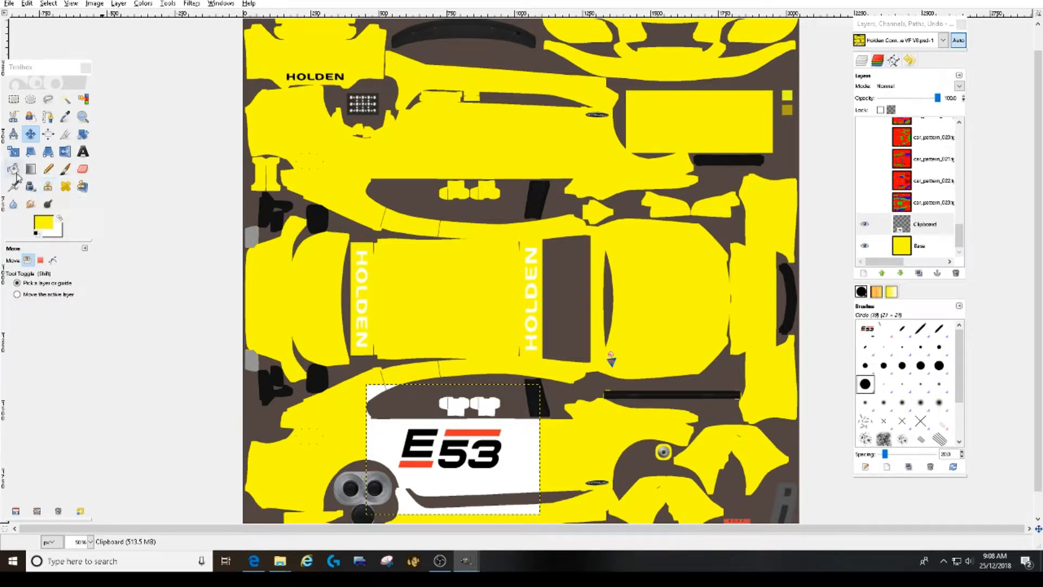
click(14, 170)
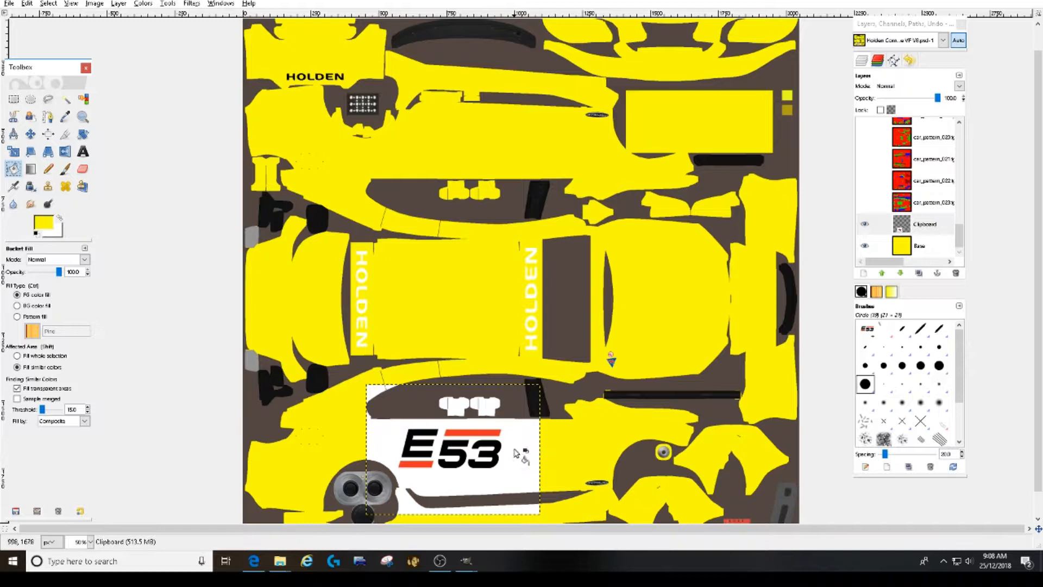
click(516, 453)
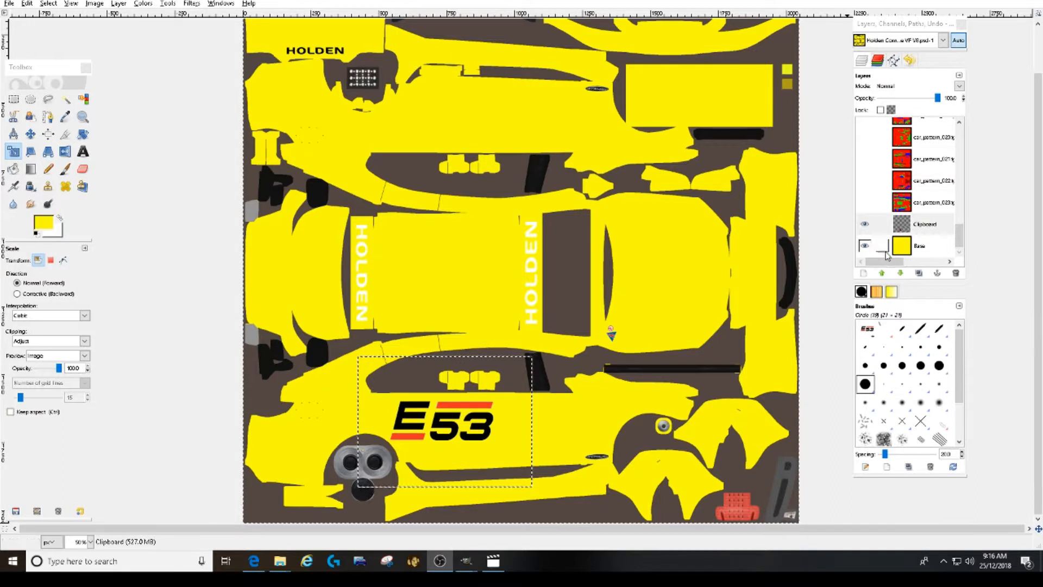
Duplicate the Clipboard logo layer and move the copy onto the car's upper side panel
click(921, 233)
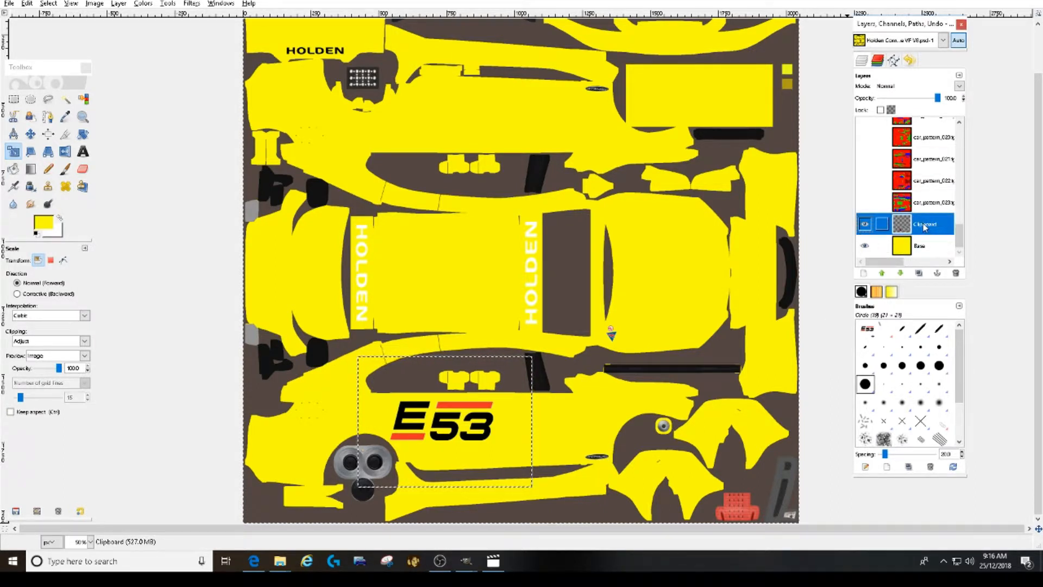
right_click(924, 227)
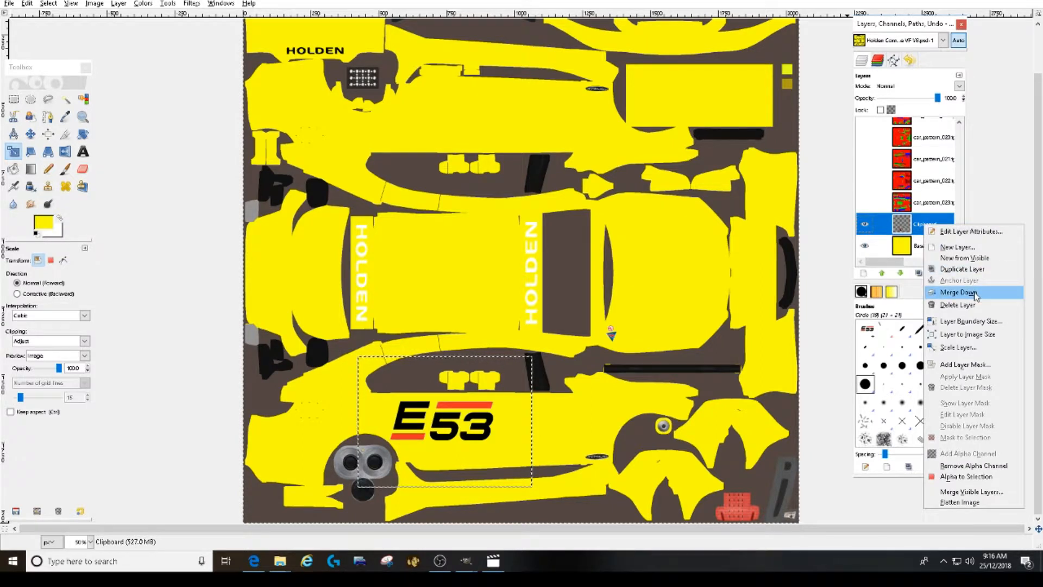
click(968, 269)
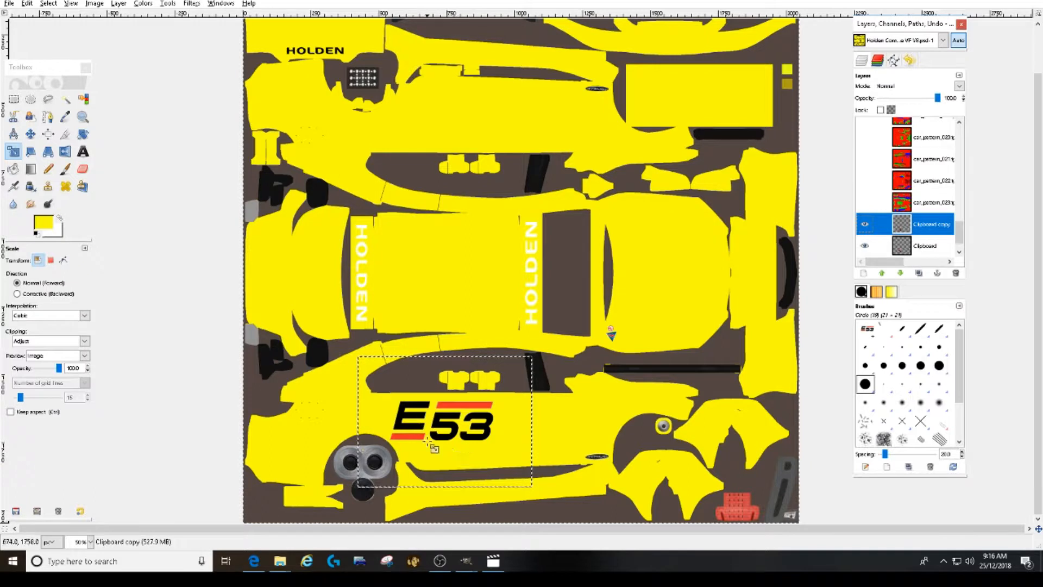
click(31, 133)
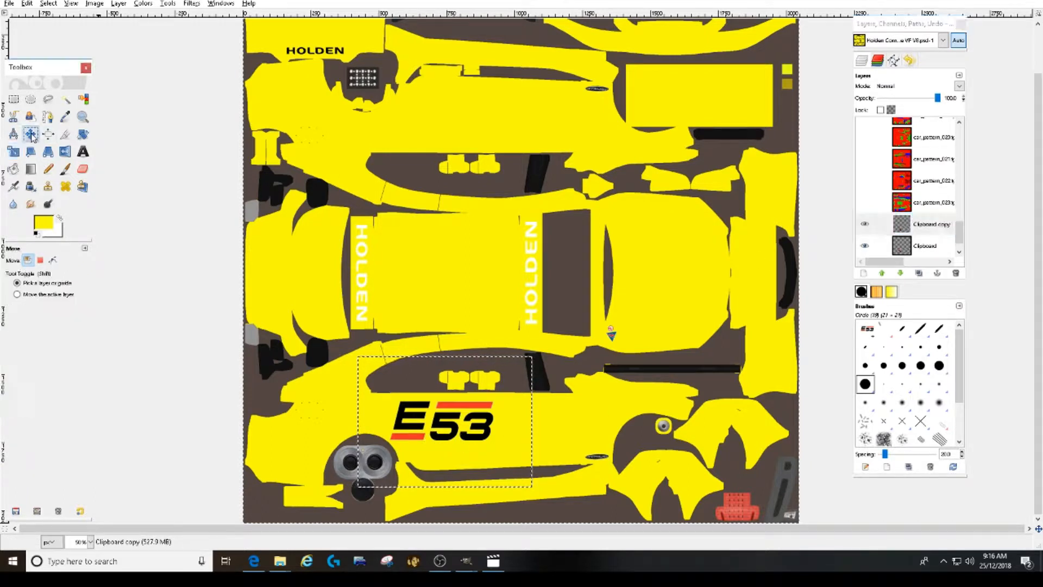
click(455, 431)
drag(455, 431, 461, 128)
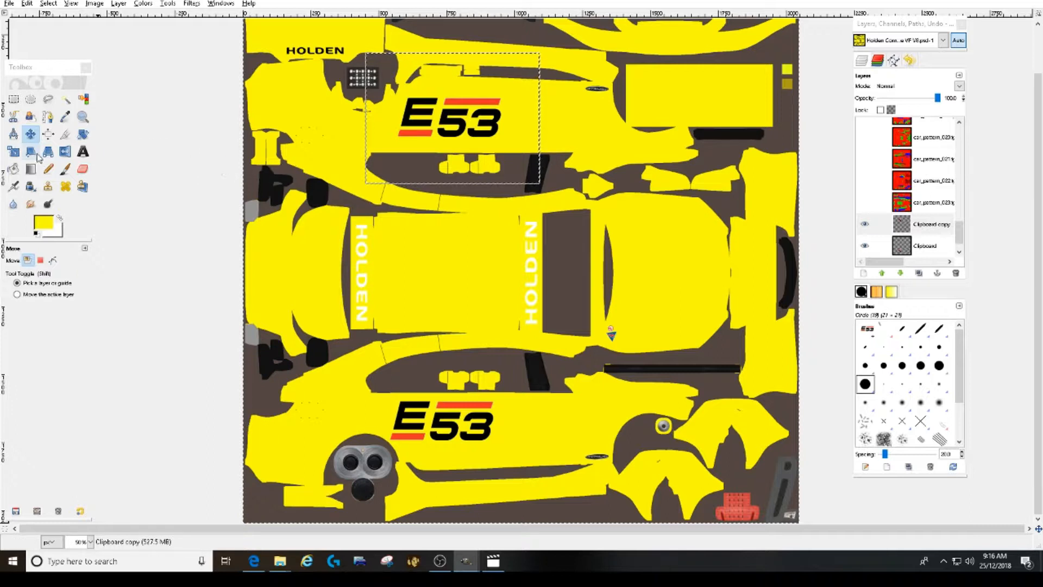
Rotate the Clipboard copy logo on the upper side panel by -180 degrees
click(83, 134)
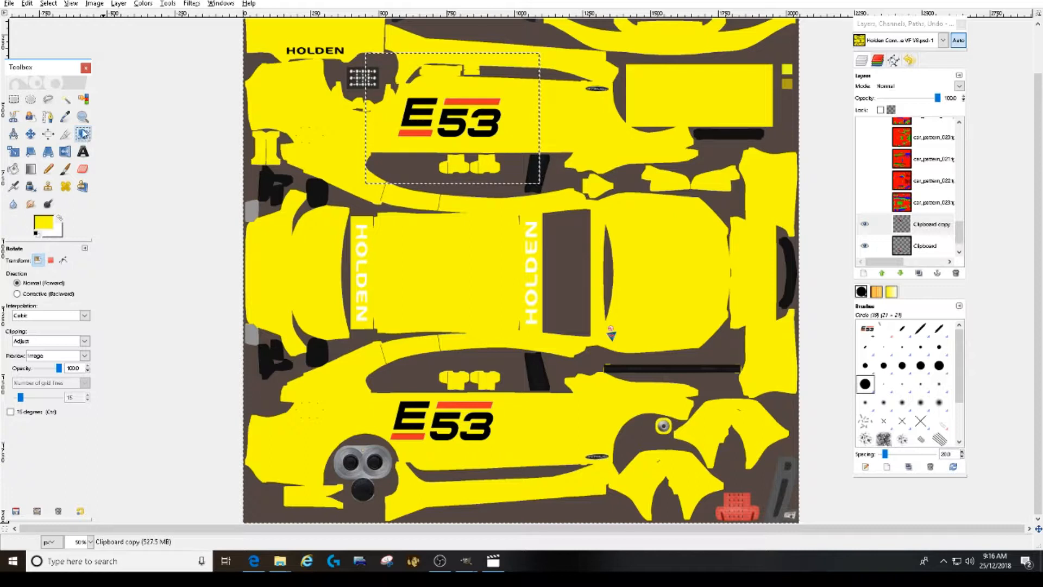
click(463, 129)
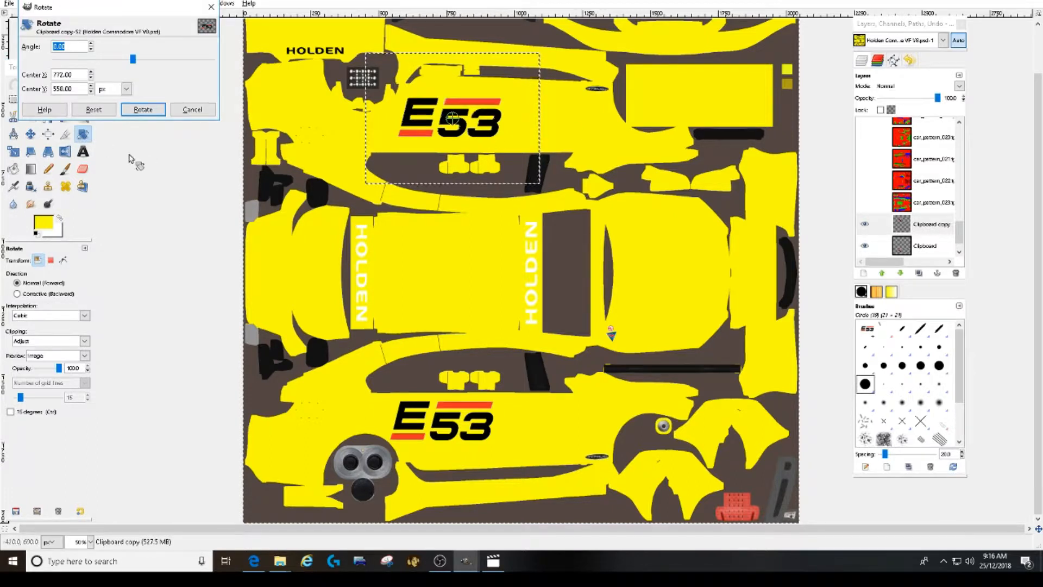
click(134, 59)
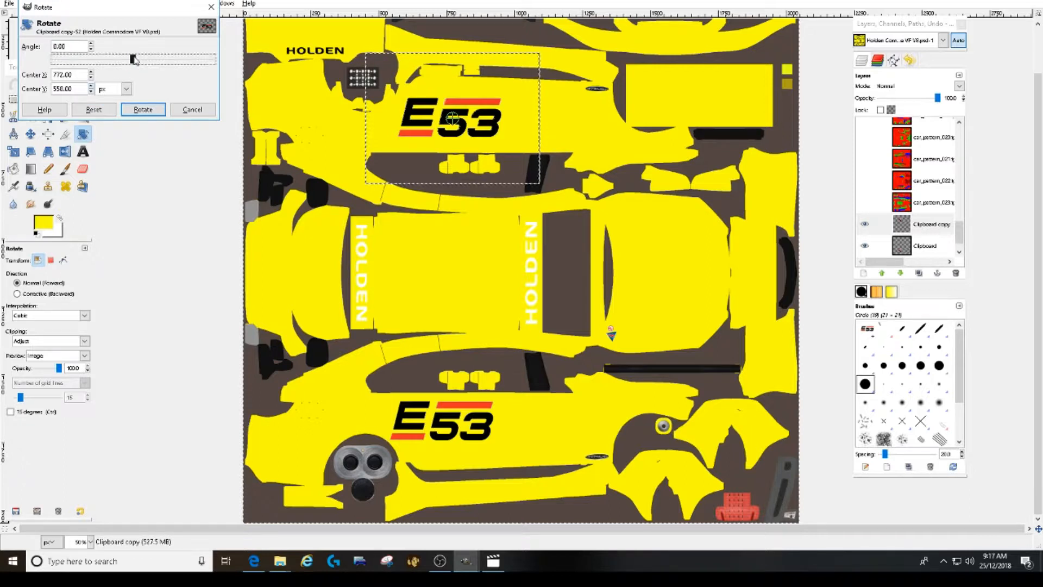
mouse_move(491, 104)
mouse_down()
mouse_move(459, 54)
mouse_move(354, 116)
mouse_move(387, 74)
mouse_move(491, 84)
mouse_up()
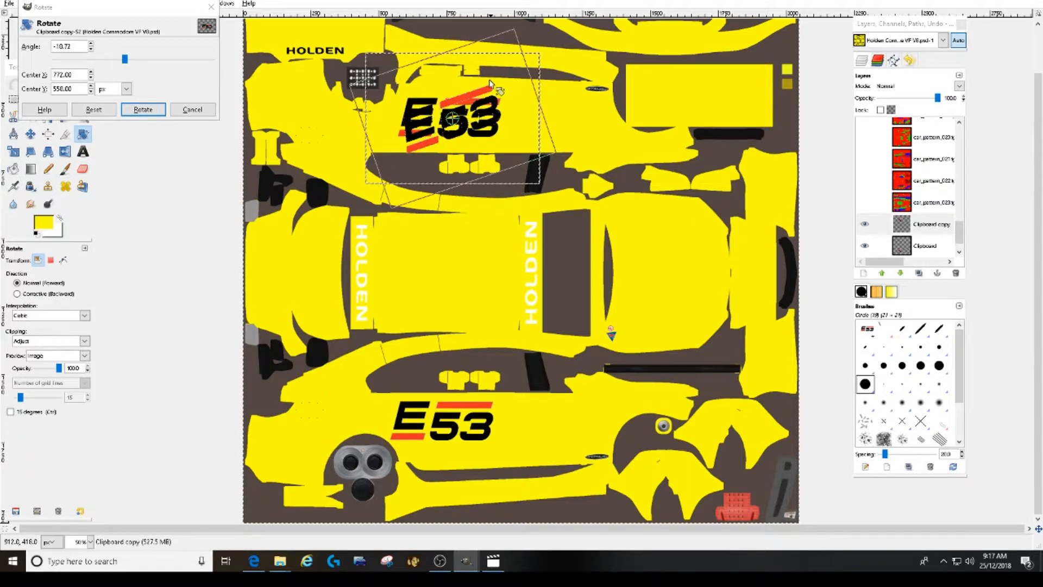
click(73, 46)
drag(126, 62, 45, 65)
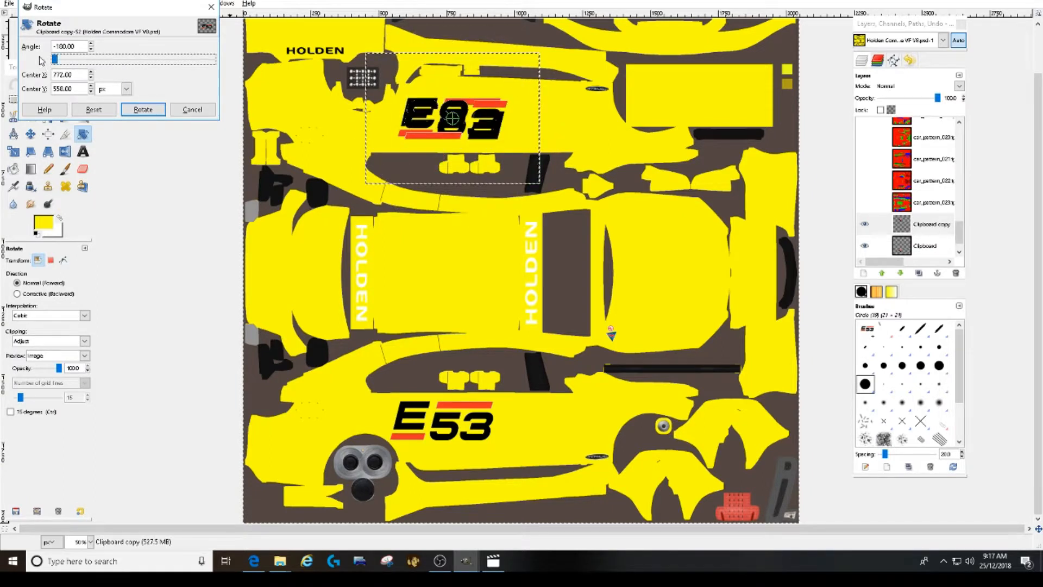
click(147, 110)
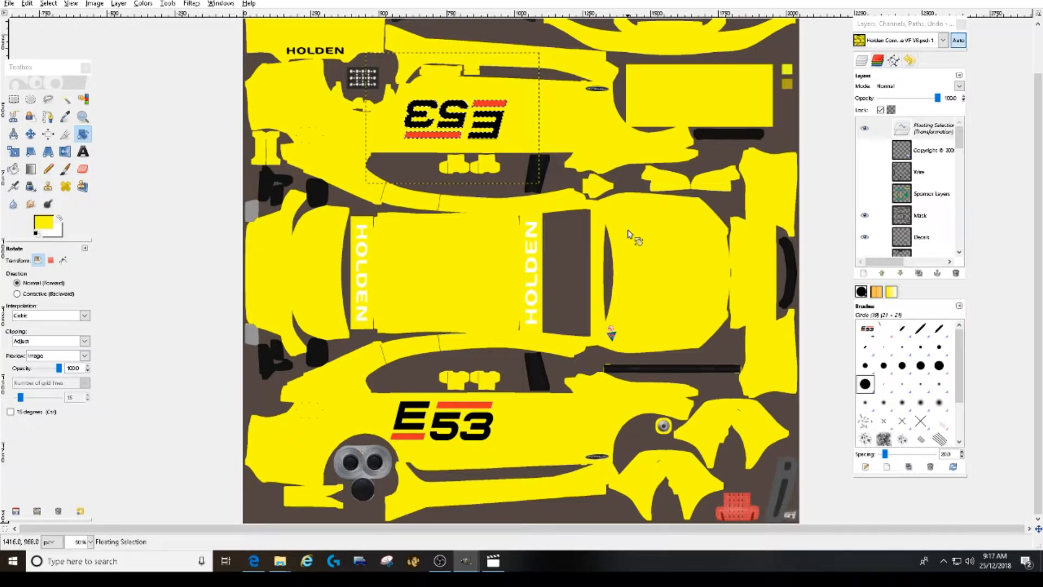
Anchor the rotated floating selection to its layer and reposition the upside-down E53 logo on the car's upper side panel
right_click(931, 128)
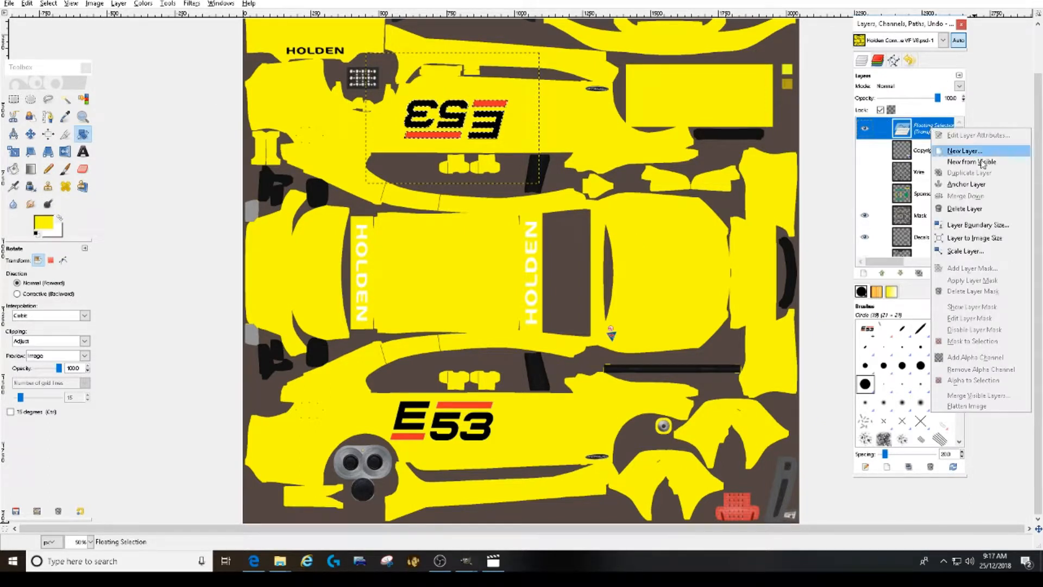
click(966, 184)
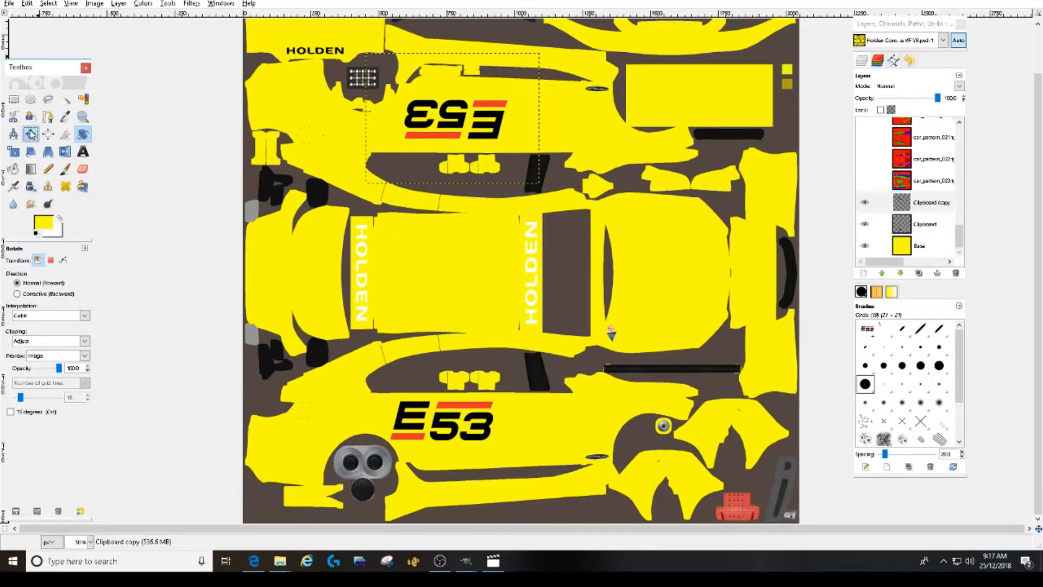
click(31, 134)
drag(487, 137, 474, 143)
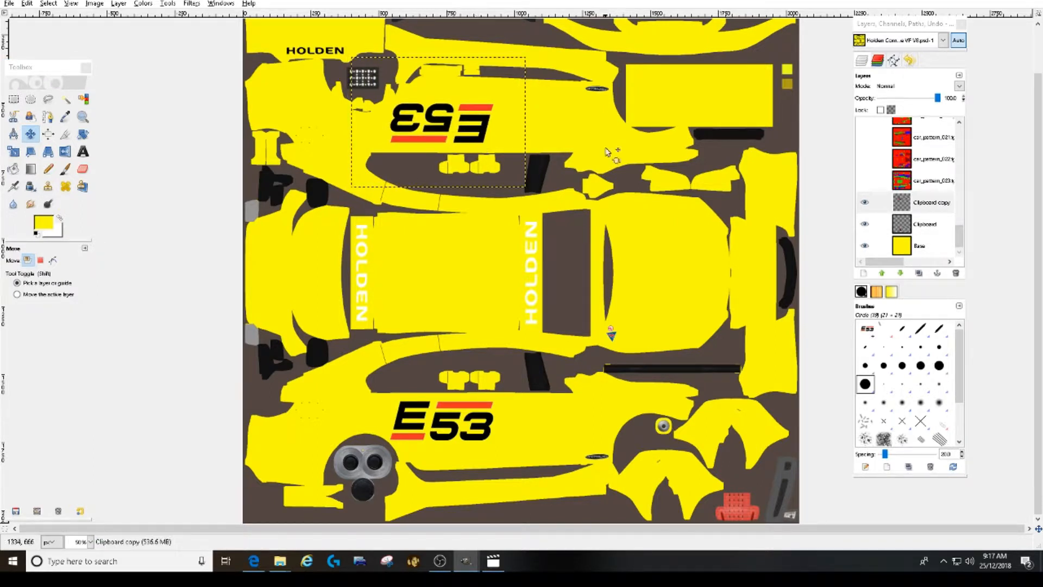
Turn on the Wire layer, toggling its visibility to compare the template with and without the wireframe
drag(962, 244, 961, 144)
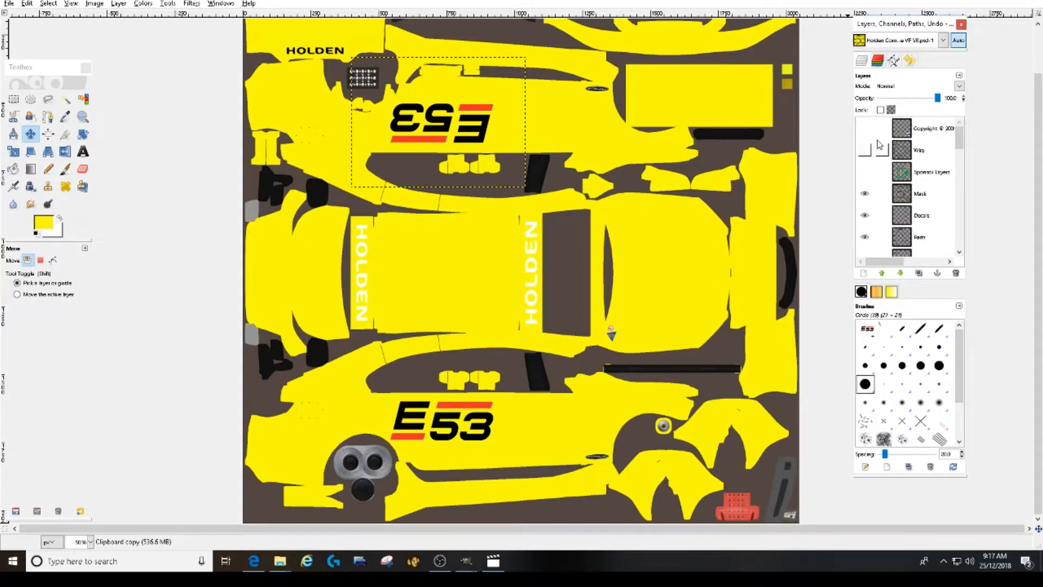
click(927, 152)
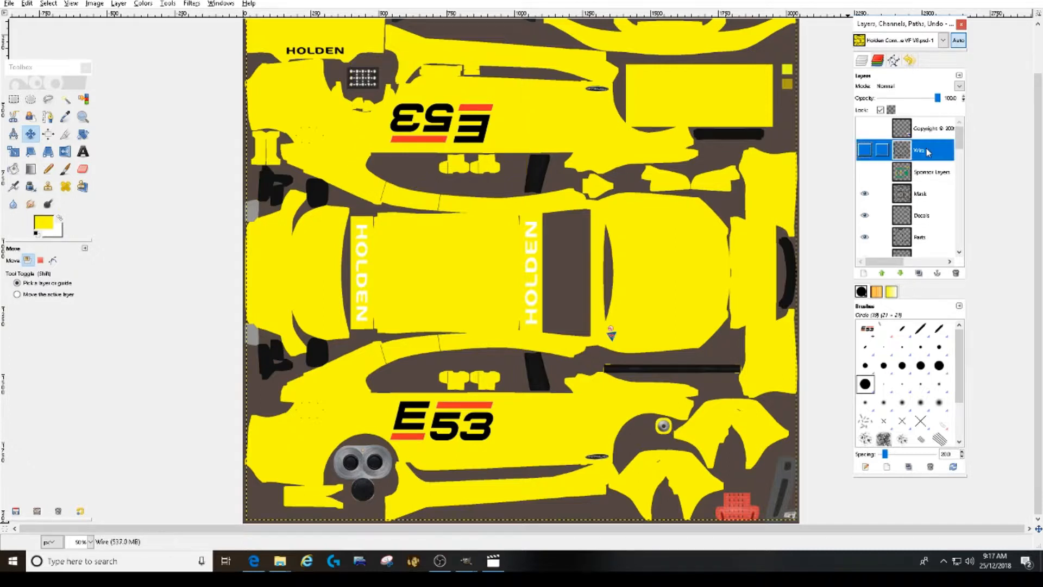
click(865, 151)
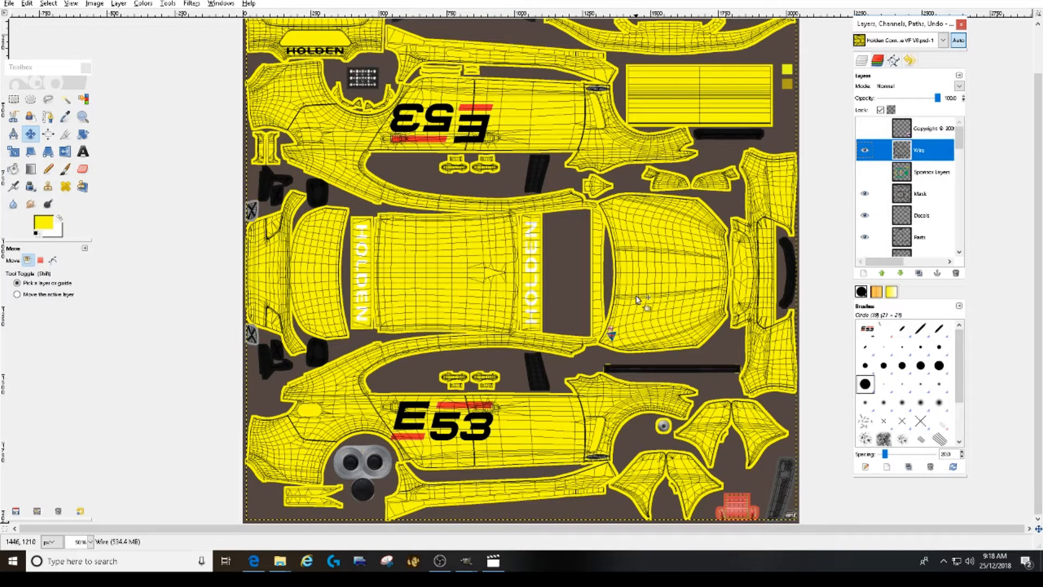
click(865, 150)
click(865, 151)
click(865, 150)
click(865, 150)
Copy the Performance logo black.png image and paste it as a new layer into the Holden Commodore template
click(466, 562)
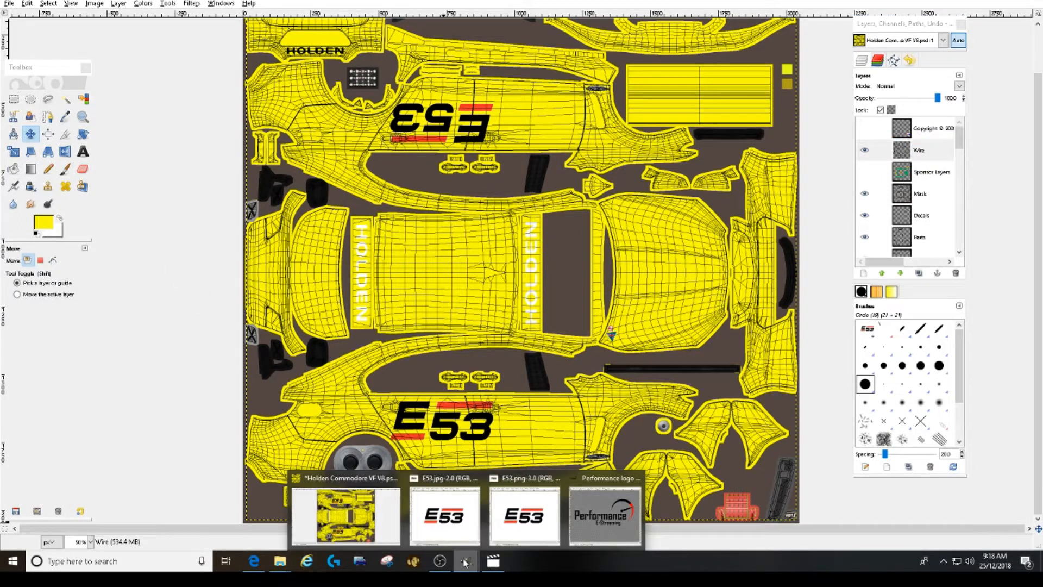
click(589, 521)
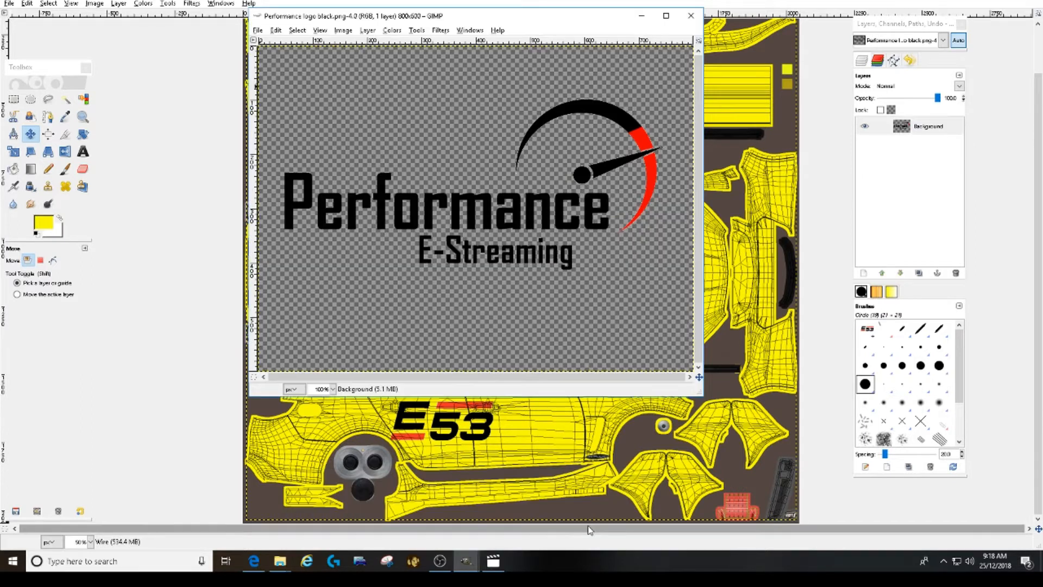
click(258, 30)
click(290, 65)
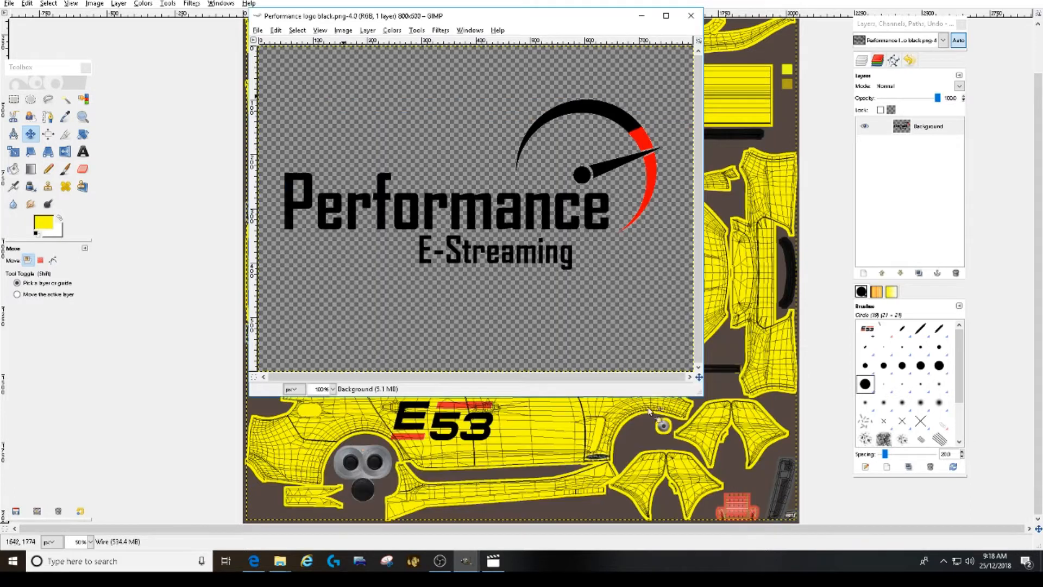
click(749, 511)
click(276, 30)
click(288, 106)
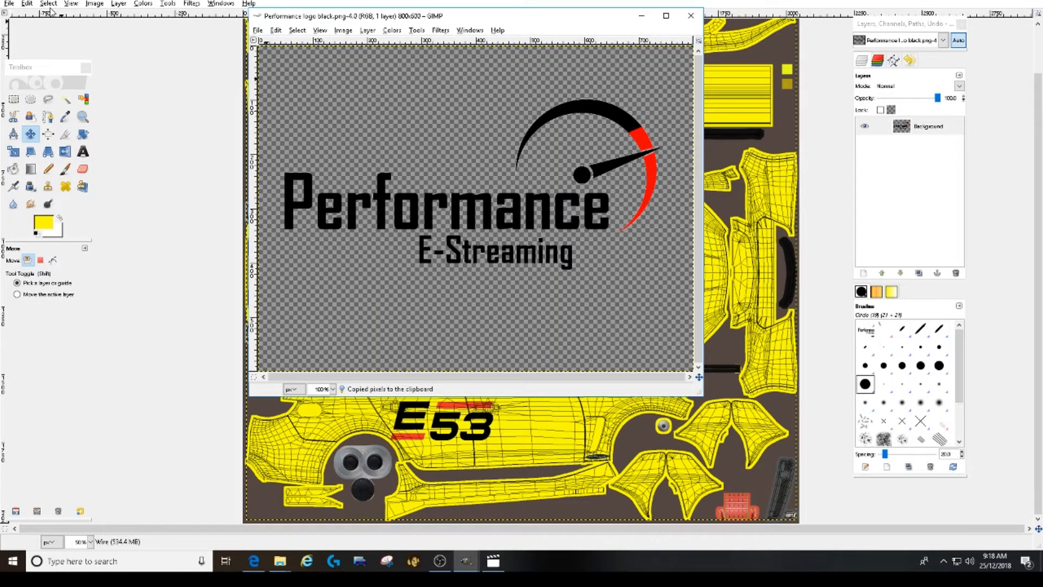
click(27, 3)
mouse_move(79, 125)
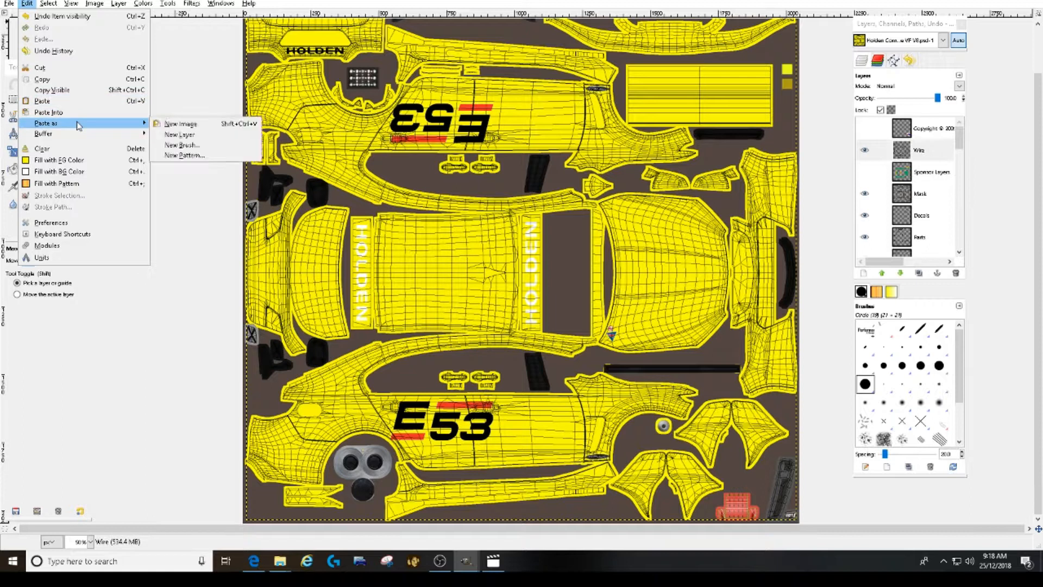
click(201, 135)
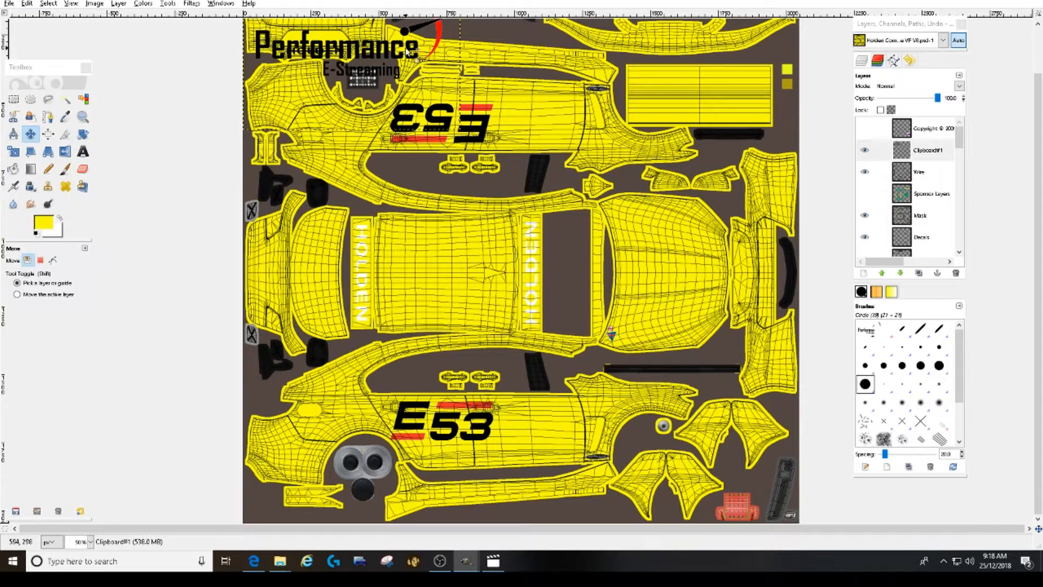
Move the pasted Performance E-Streaming logo onto the car's bonnet
click(31, 134)
click(395, 57)
mouse_move(395, 57)
mouse_down()
mouse_move(611, 152)
mouse_move(720, 281)
mouse_up()
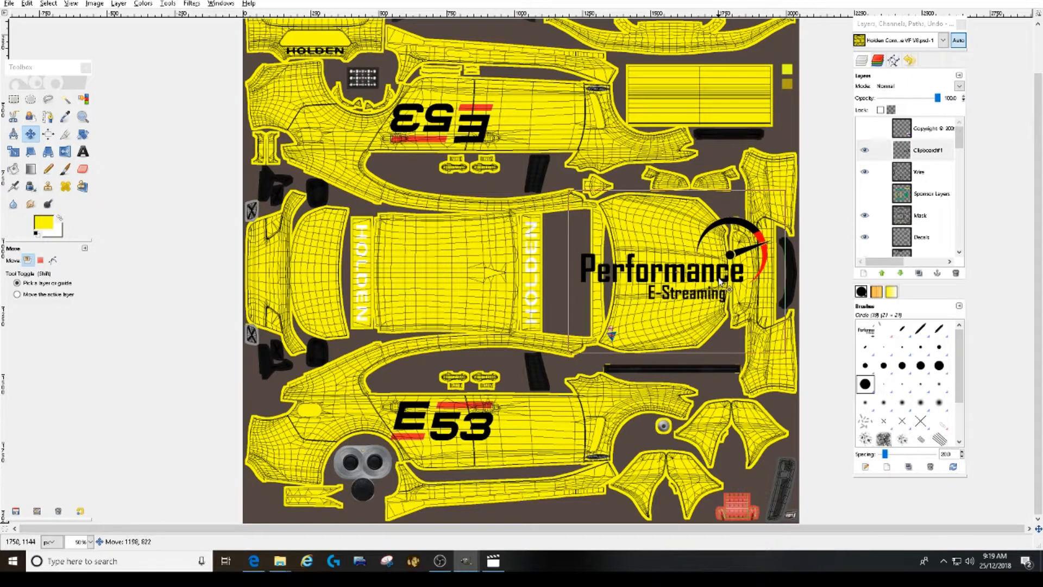
Rotate the Performance E-Streaming logo by -90 degrees so it reads across the bonnet
click(83, 134)
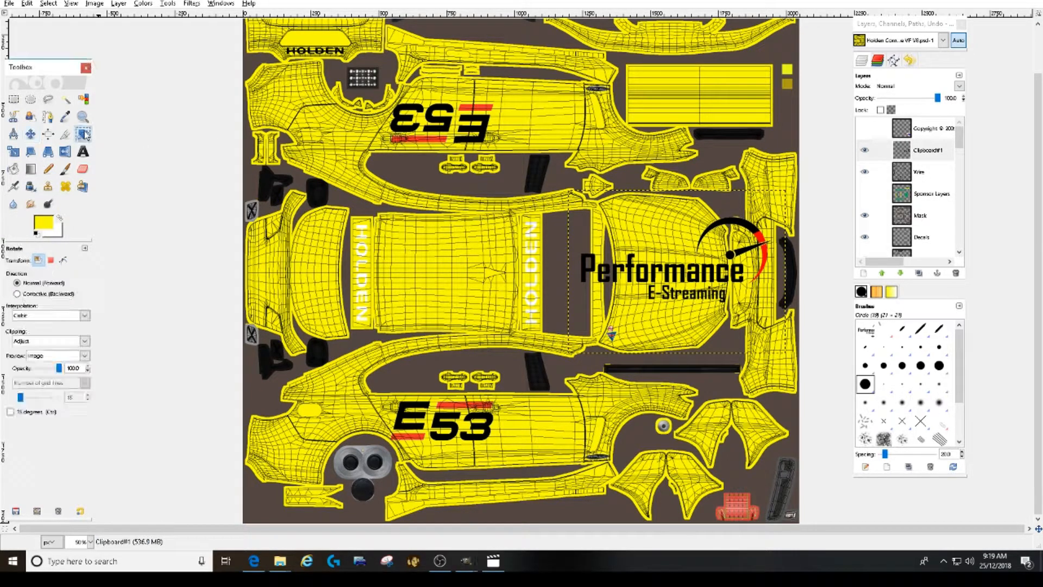
click(687, 281)
drag(133, 60, 62, 48)
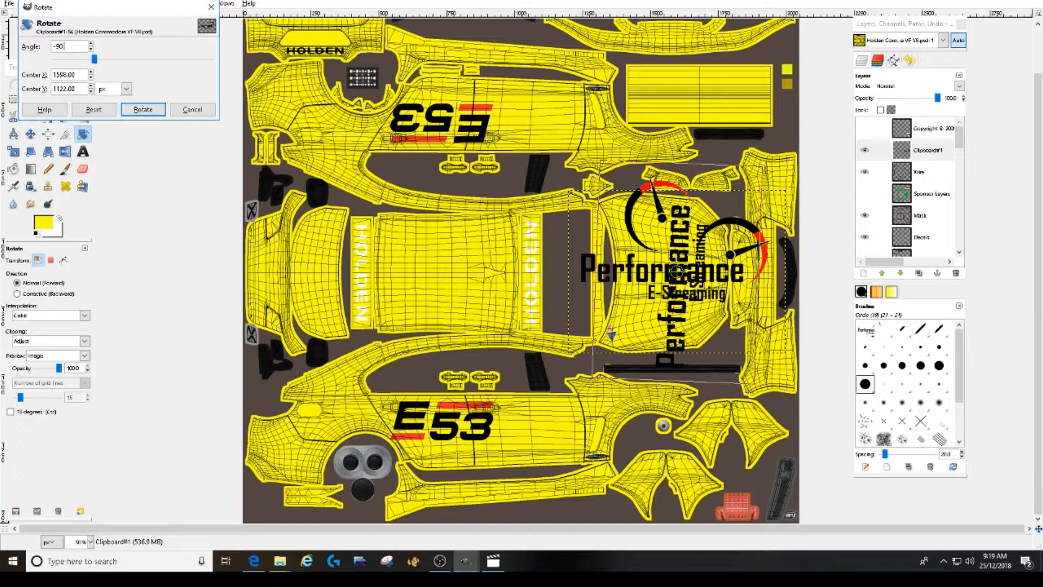
click(143, 109)
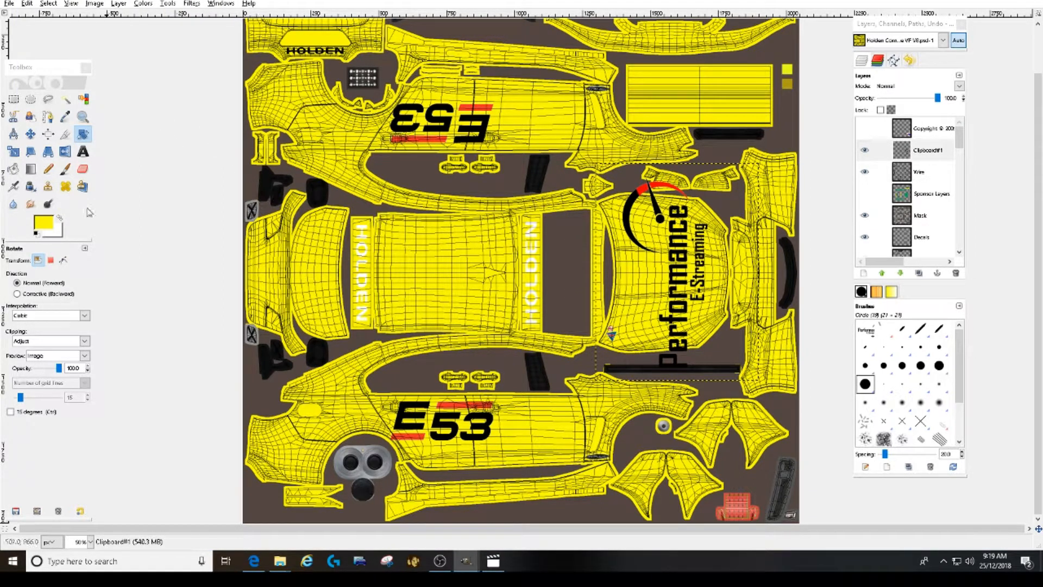
Scale the Performance E-Streaming logo down to about 439 pixels wide and 604 pixels high
click(14, 151)
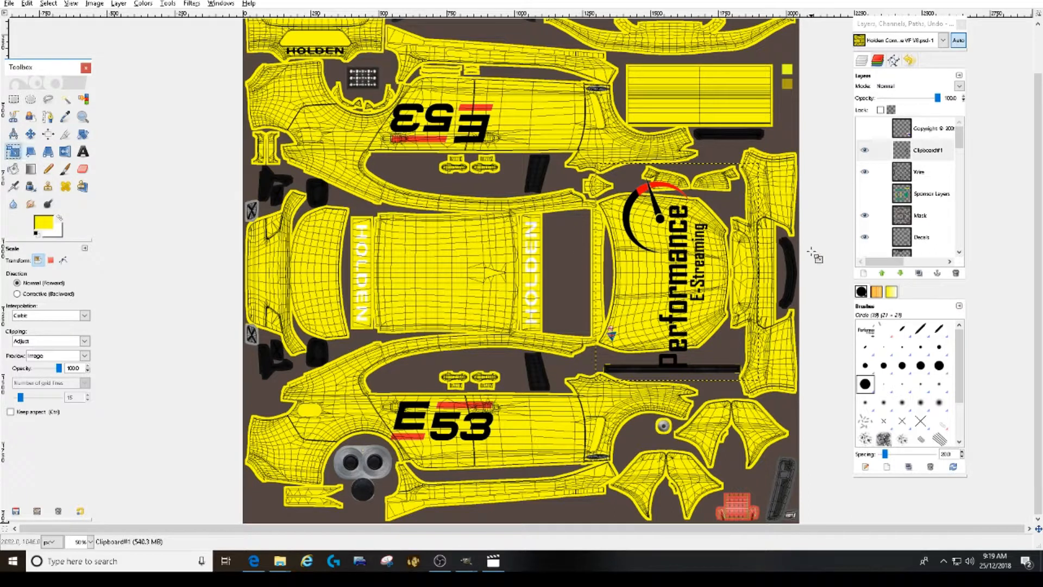
click(692, 266)
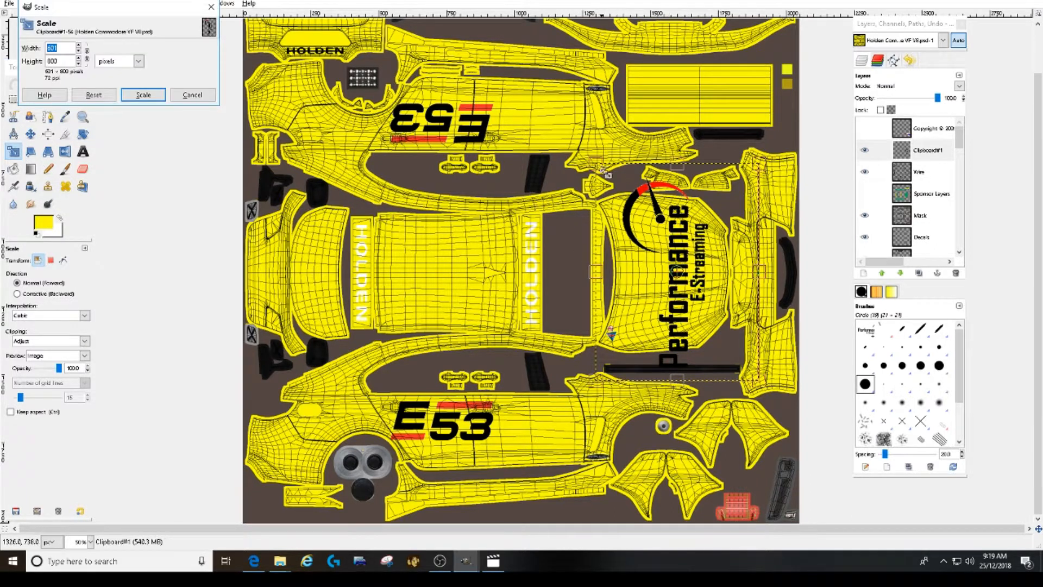
drag(603, 173, 643, 224)
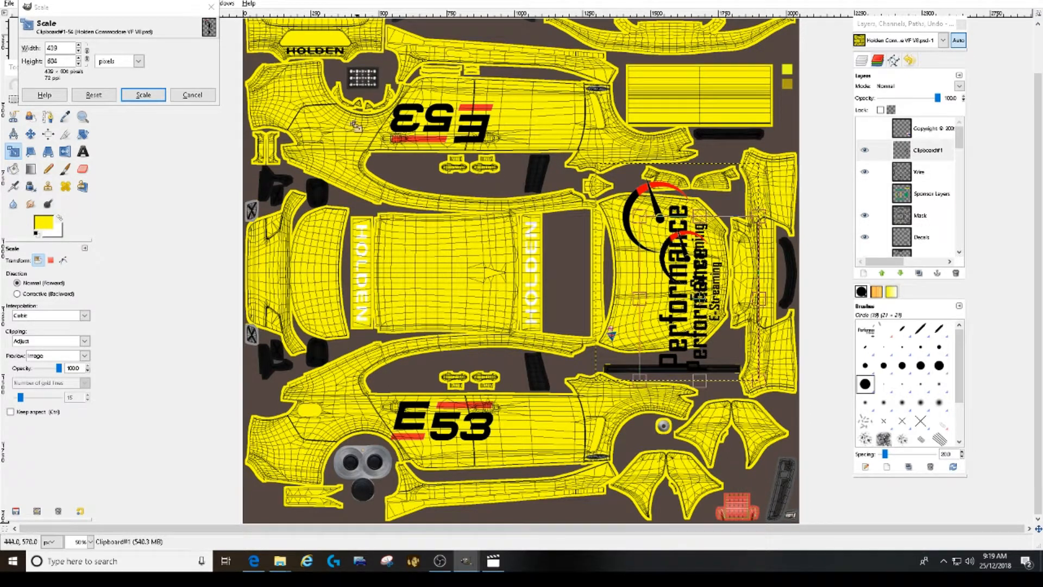
click(157, 99)
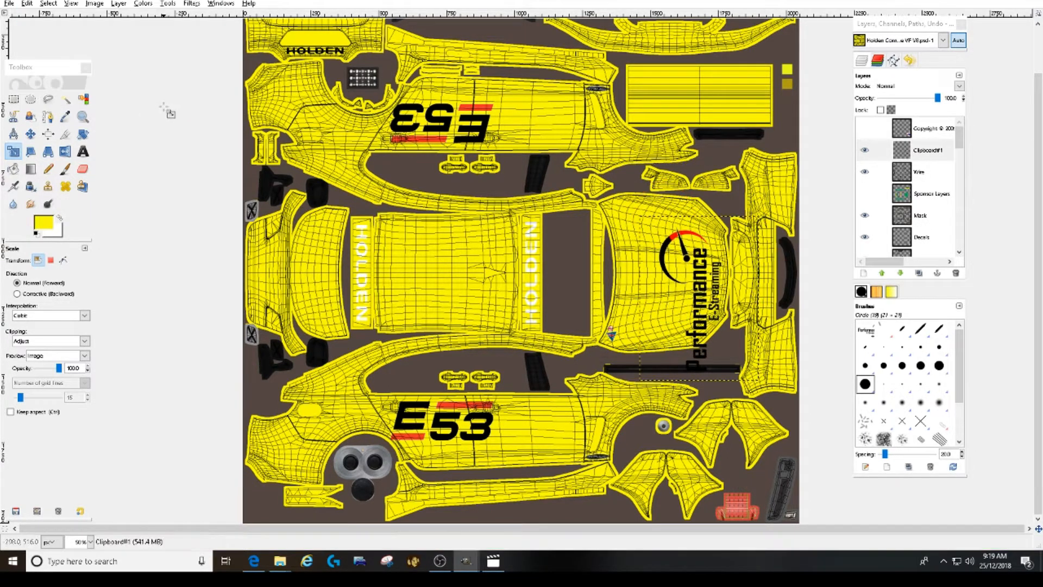
Center the scaled Performance E-Streaming logo on the bonnet and hide the Wire layer
click(29, 134)
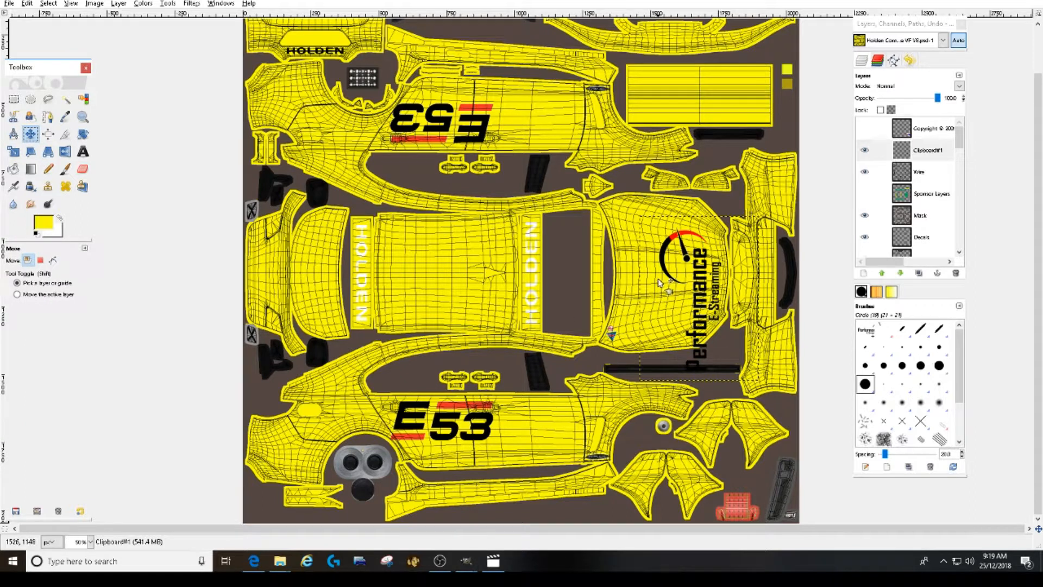
drag(665, 272, 652, 247)
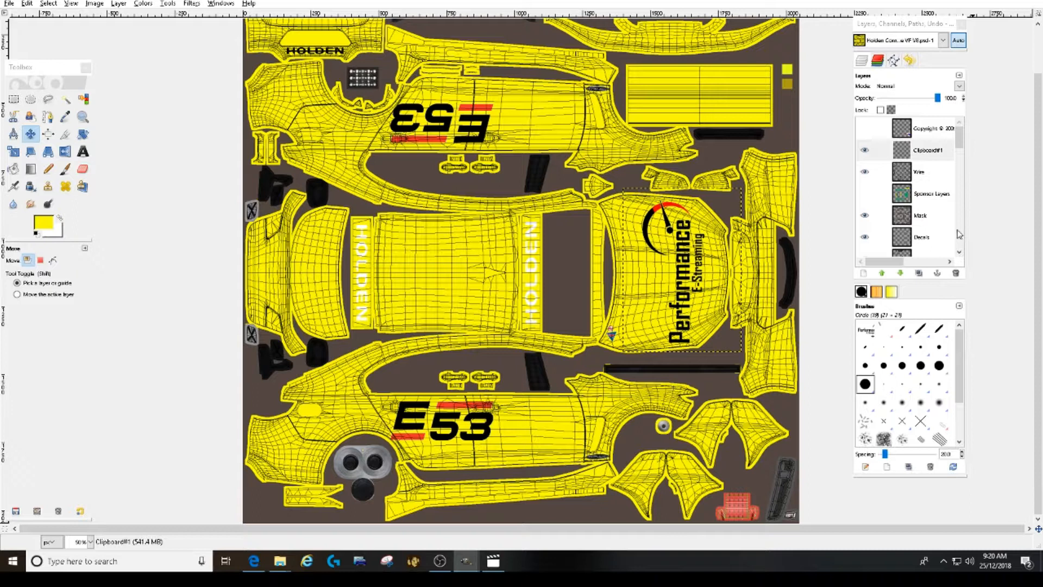
click(864, 173)
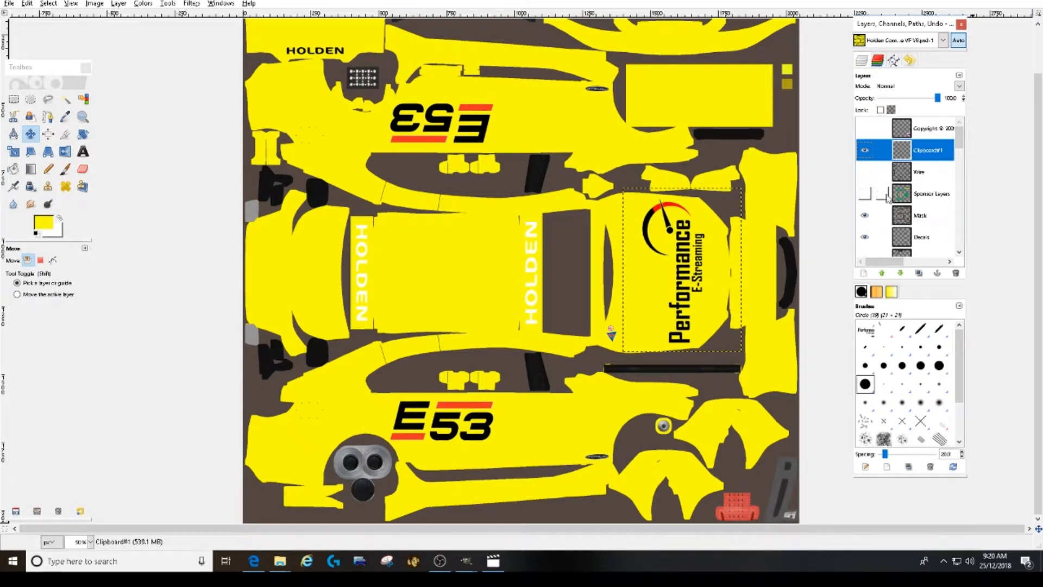
Toggle the Sponsor Layers on and off to examine the reserved sponsor areas, and look through the layer list
click(864, 194)
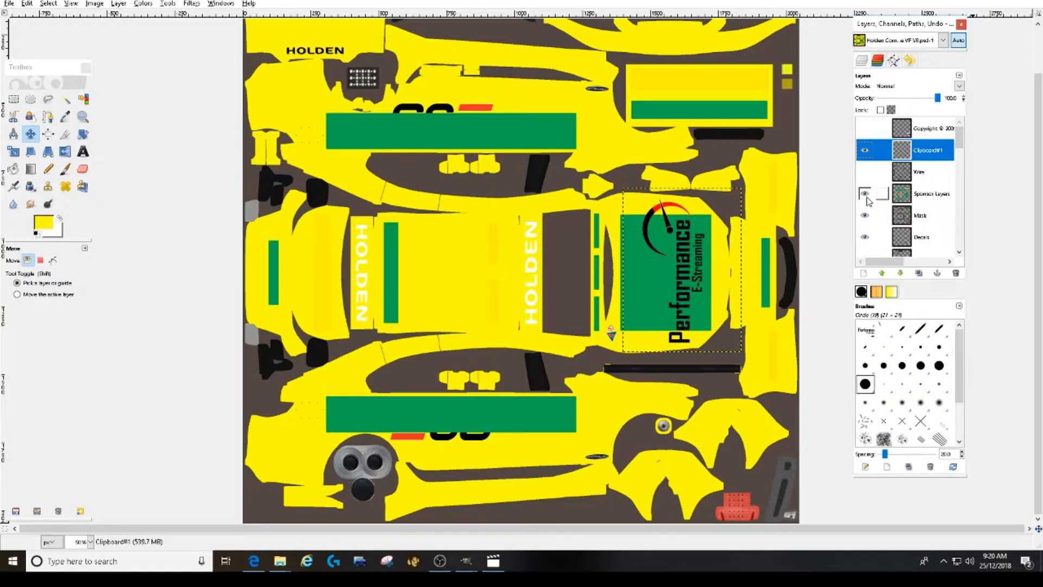
click(865, 195)
click(866, 195)
click(865, 195)
click(866, 196)
click(865, 195)
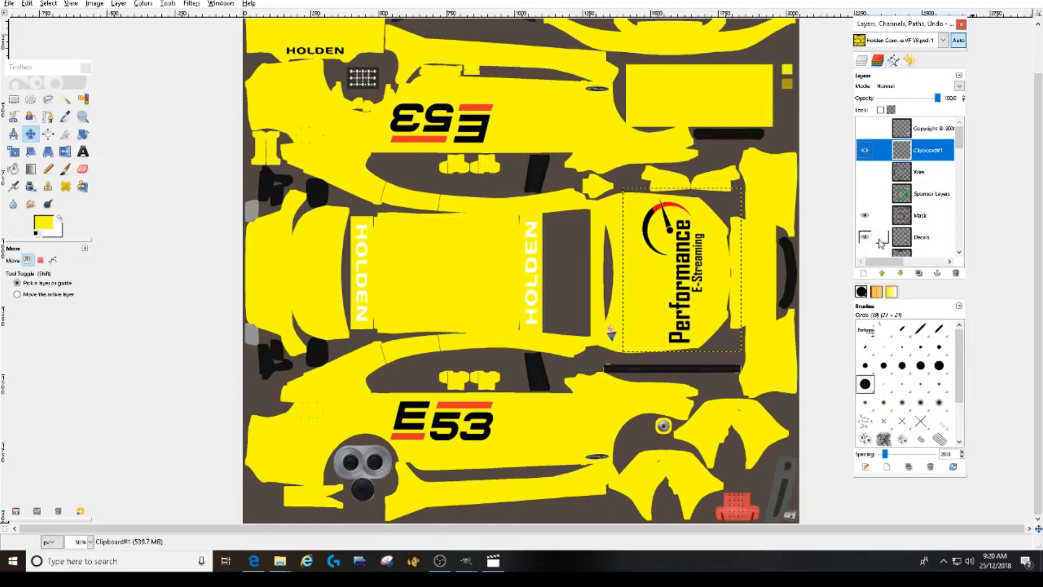
scroll(929, 194, down, 3)
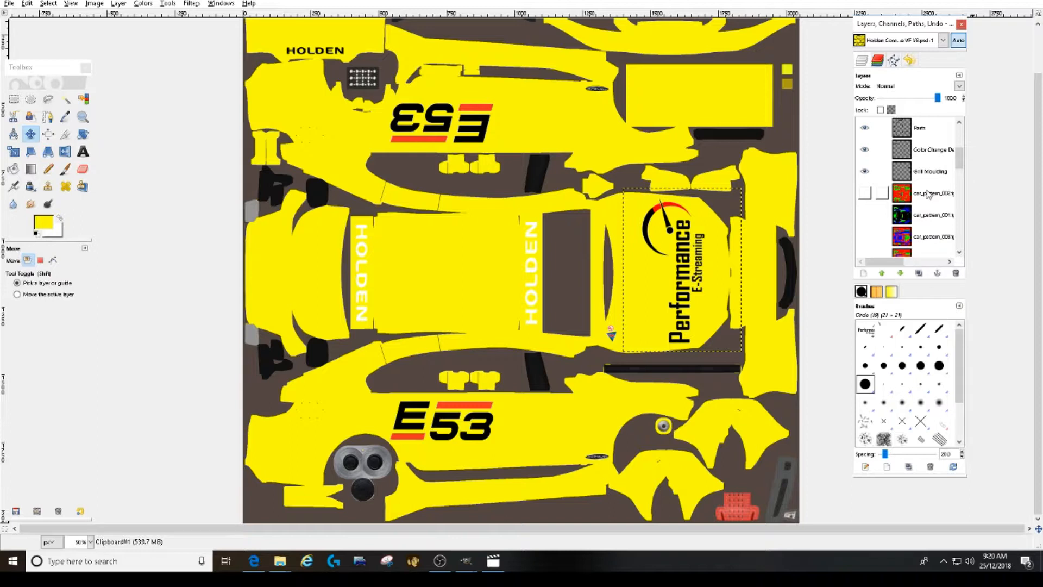
scroll(929, 194, up, 3)
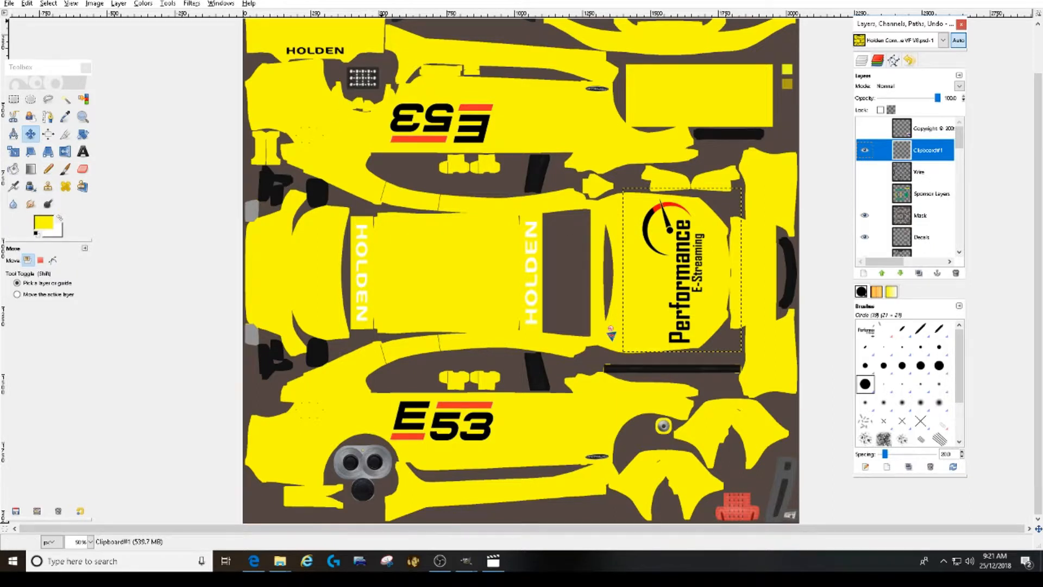
Save the livery under the new name e53 VF V8.psd in the 60_template_HCV8 folder
click(9, 4)
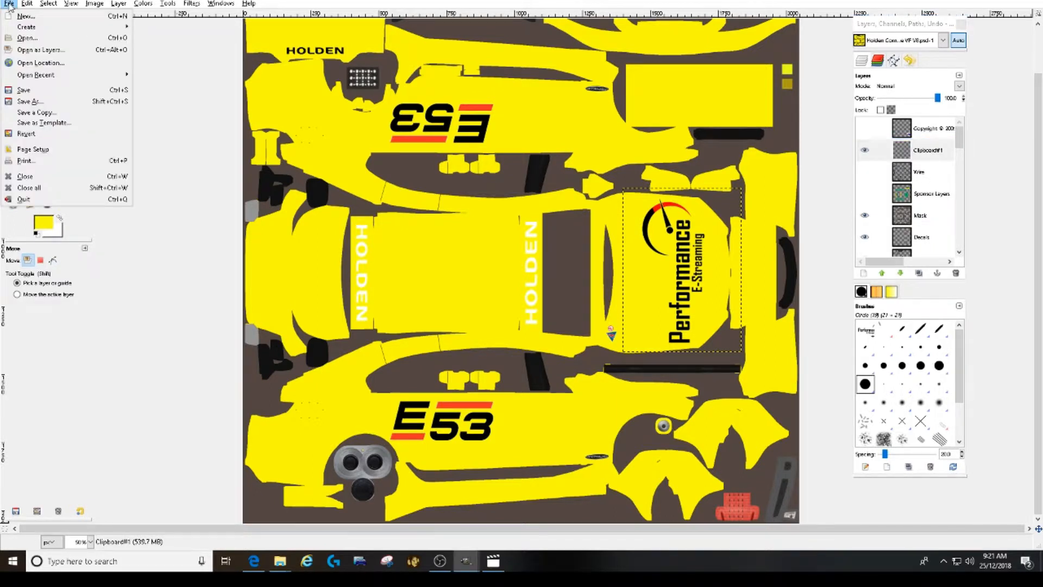
click(48, 104)
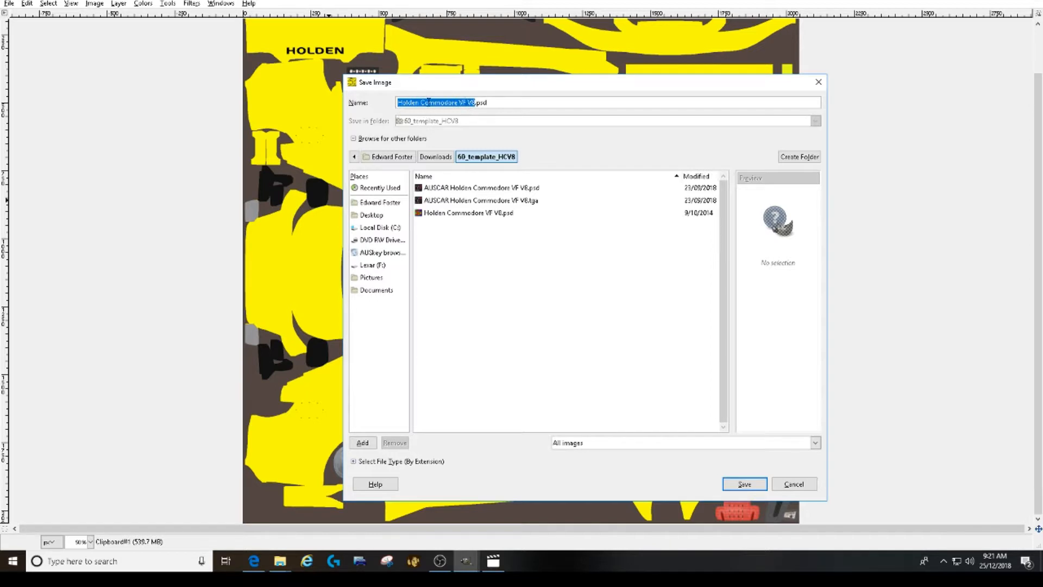
click(421, 103)
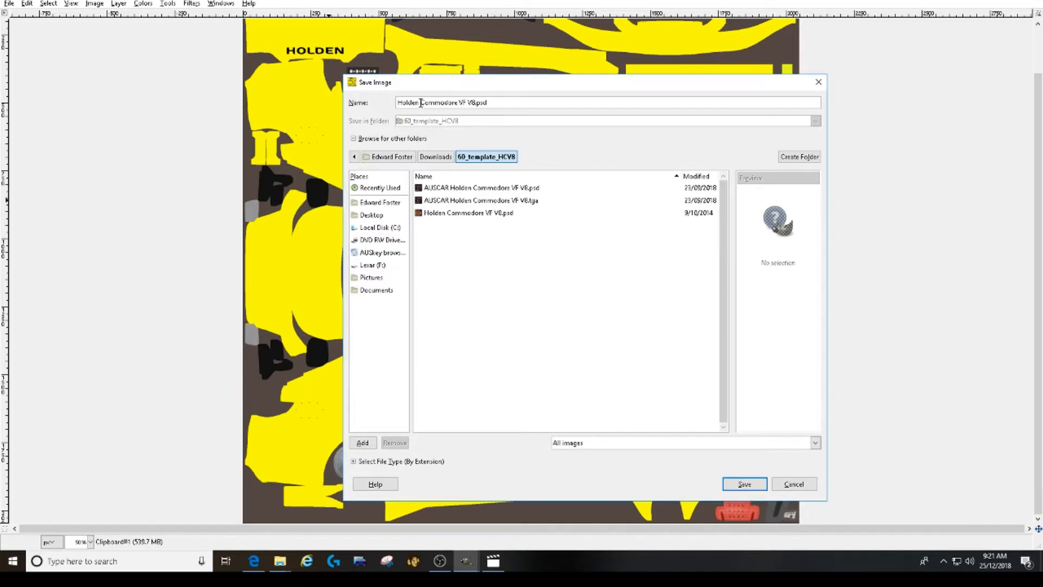
drag(397, 103, 455, 103)
text(e55)
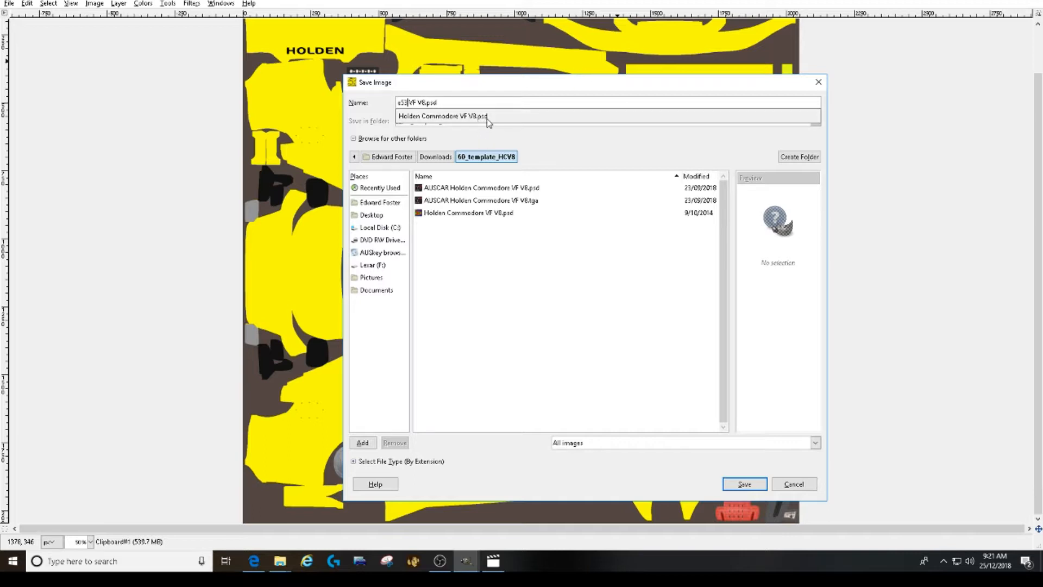
click(747, 488)
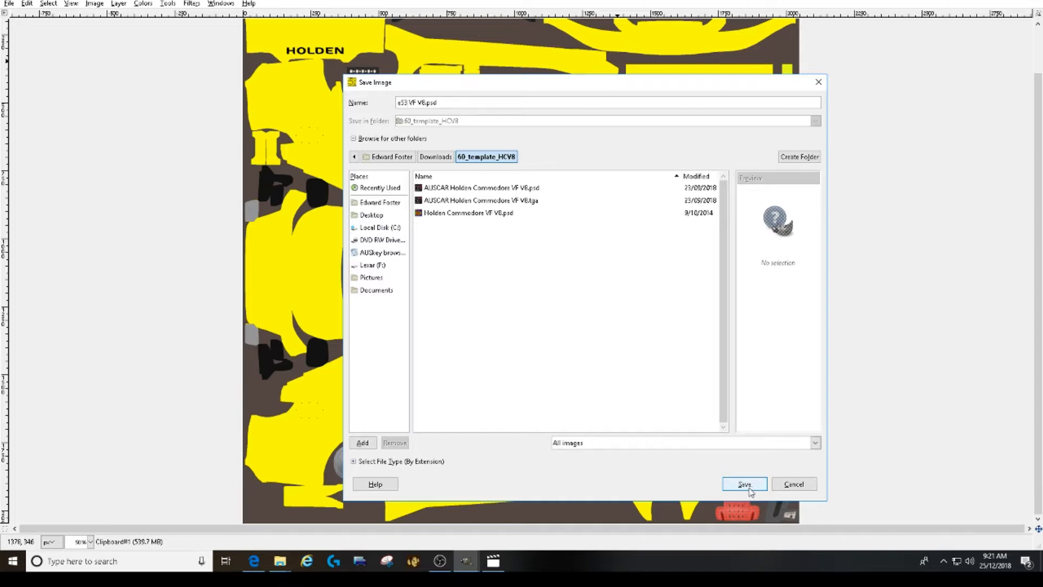
click(750, 486)
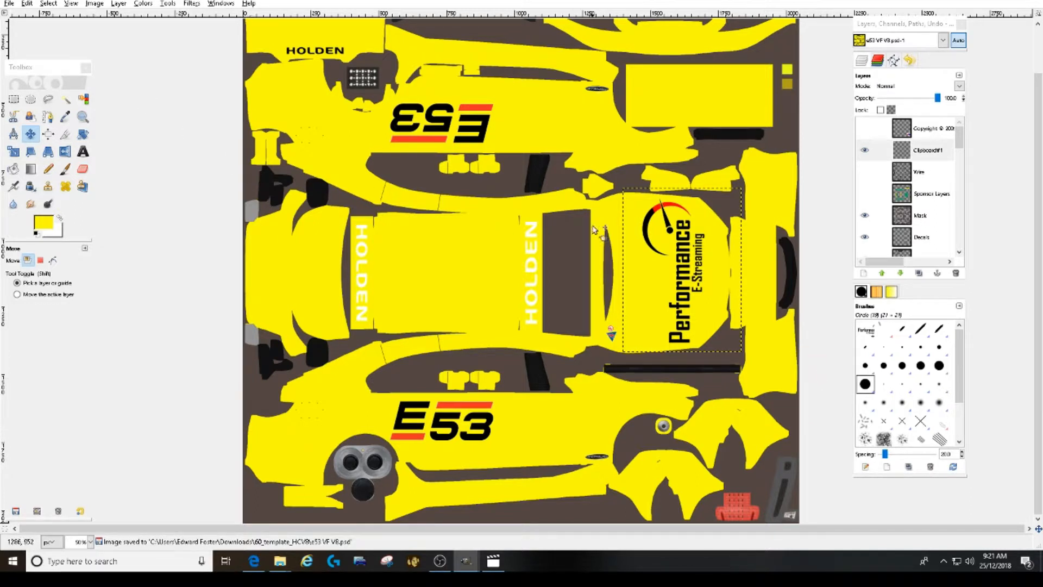
Save the livery as the TarGA image e53 VF V8.tga, merging visible layers, with RLE compression and bottom left origin
click(10, 4)
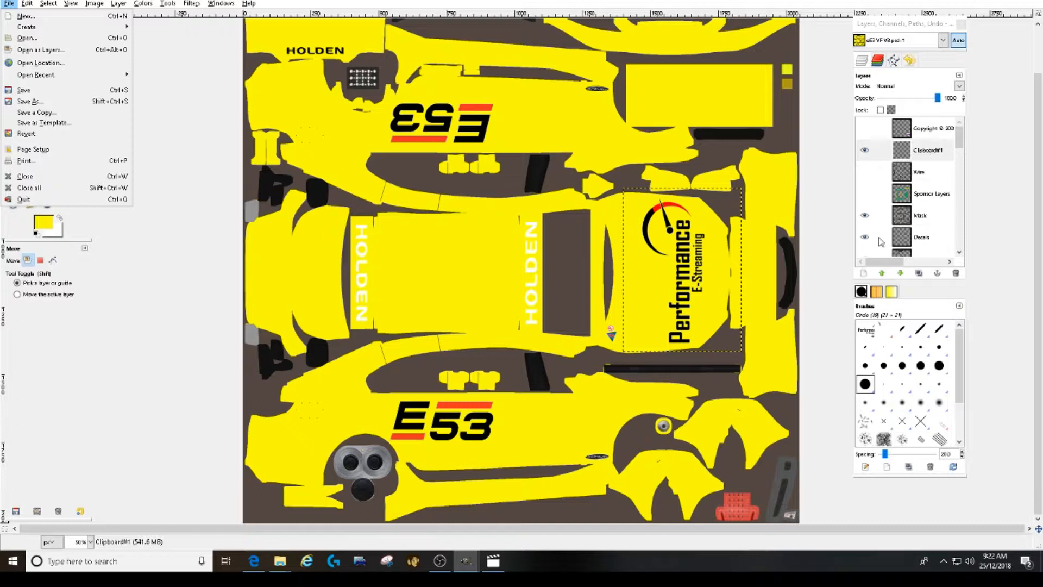
click(25, 102)
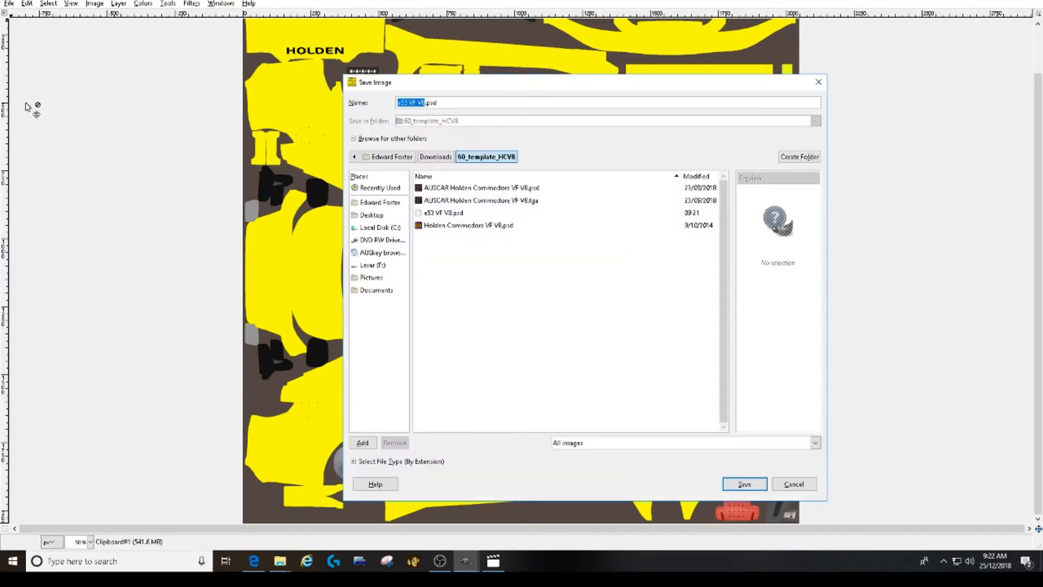
click(355, 462)
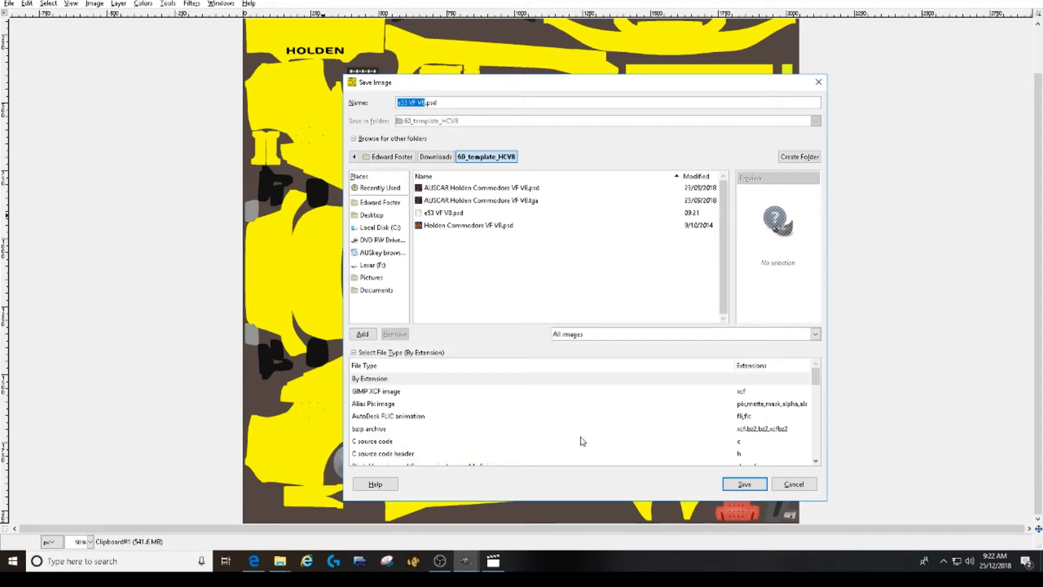
scroll(624, 383, down, 5)
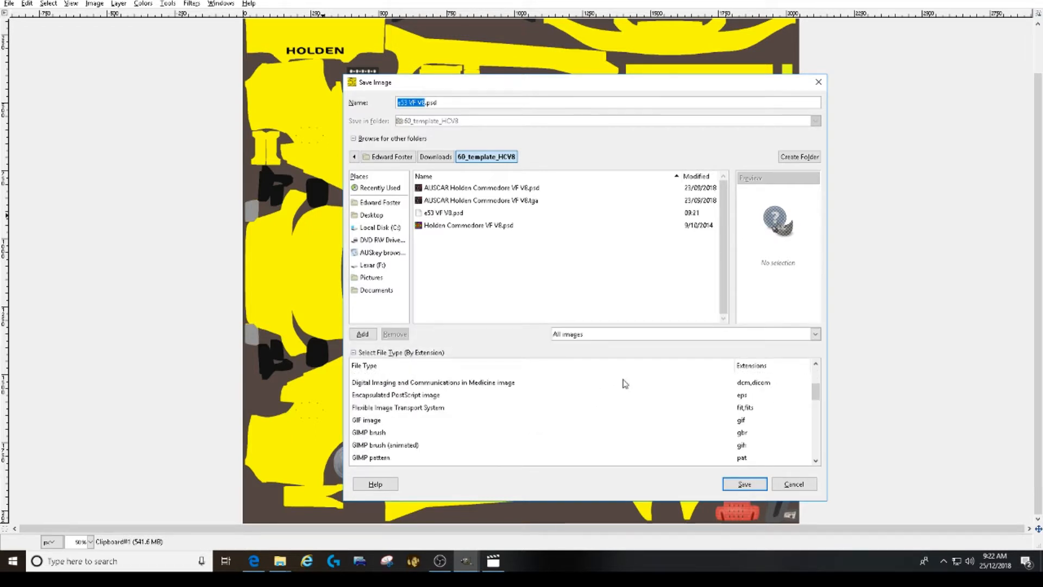
scroll(626, 384, down, 10)
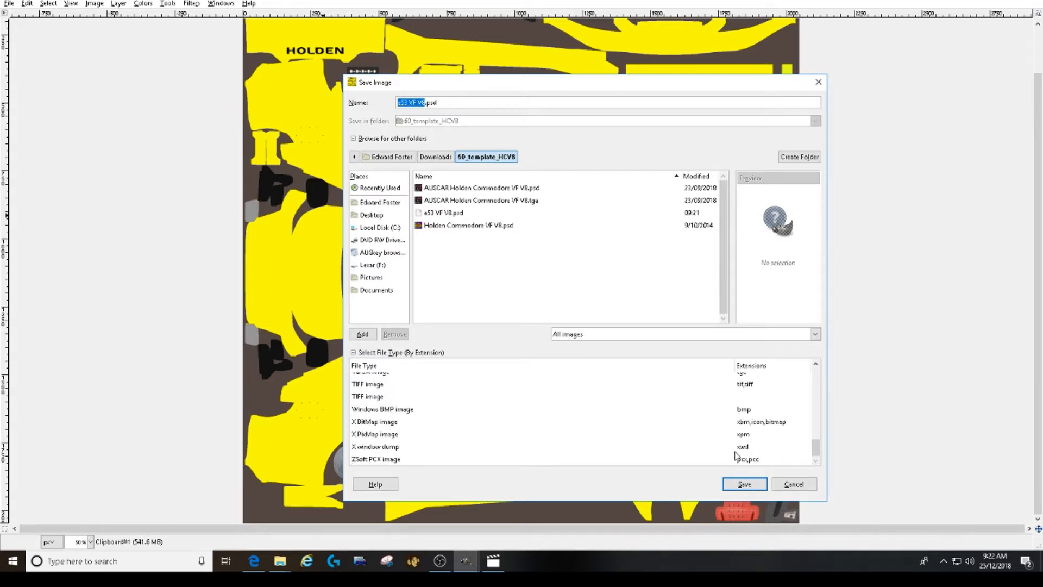
scroll(711, 430, up, 2)
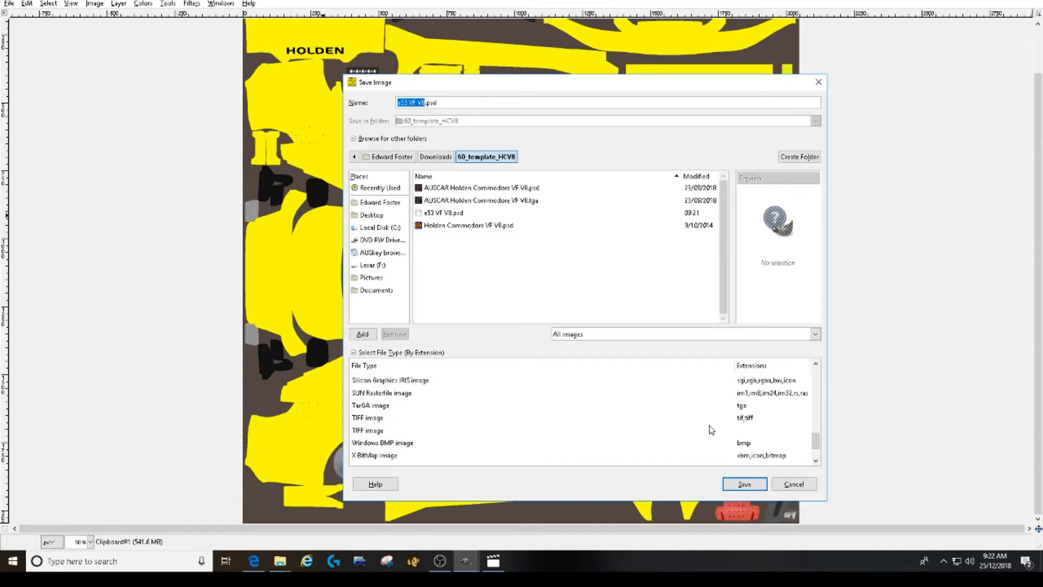
click(741, 408)
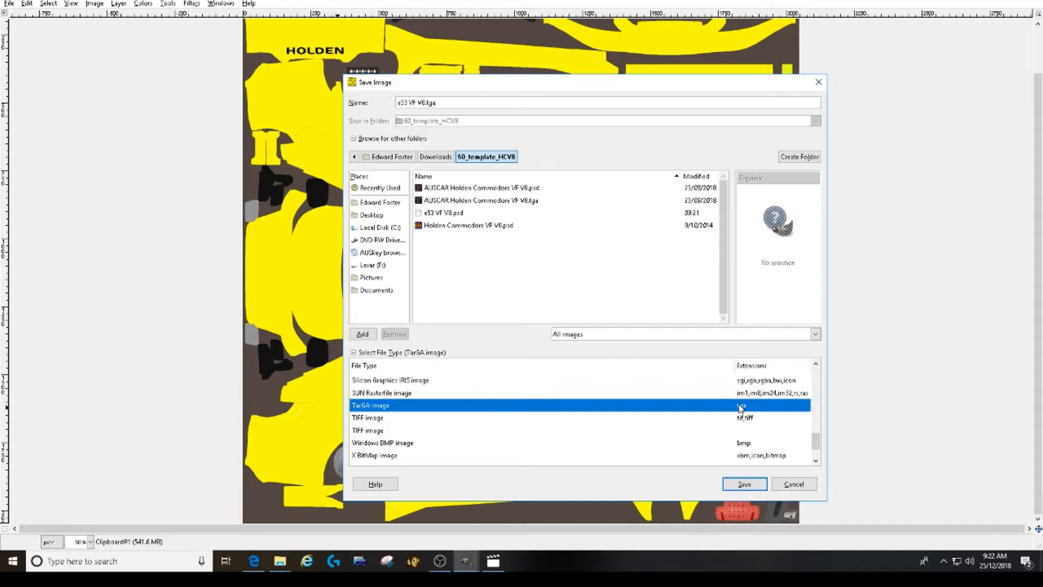
click(751, 486)
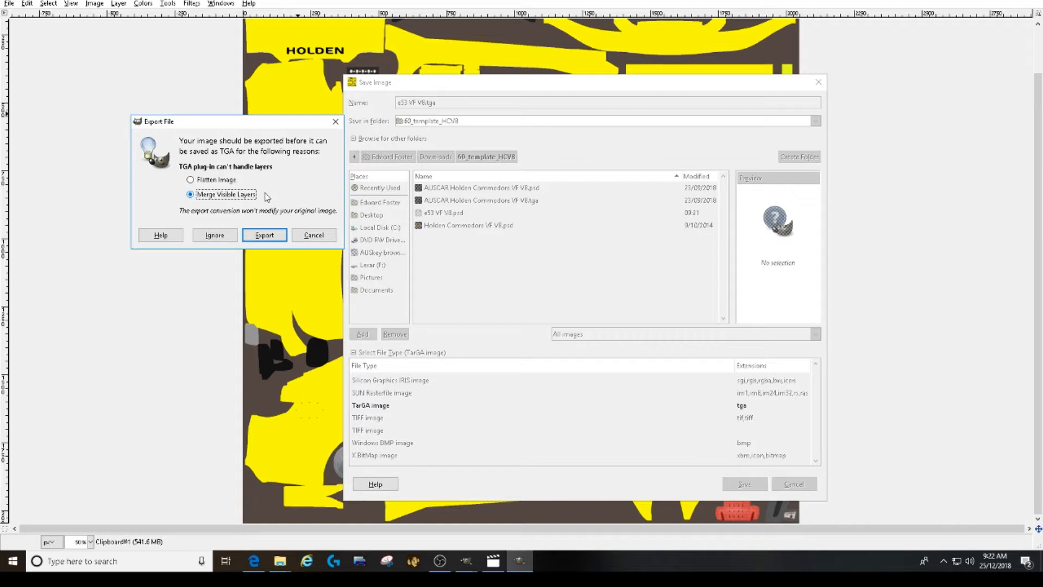
click(265, 235)
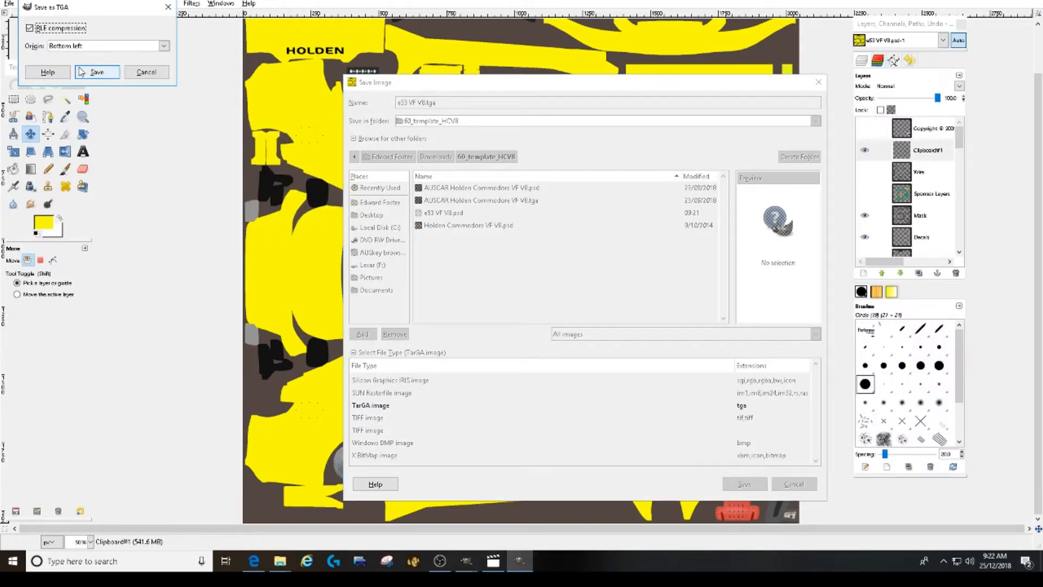
click(100, 73)
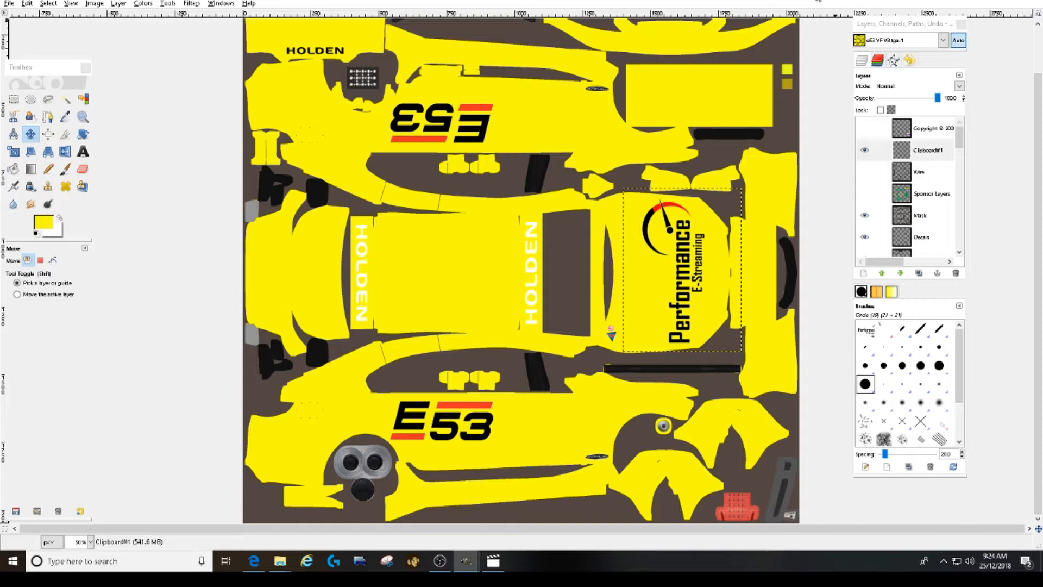
Switch to Trading Paints in the browser and open the Holden Commodore VF V8 from the list of iRacing cars
click(254, 561)
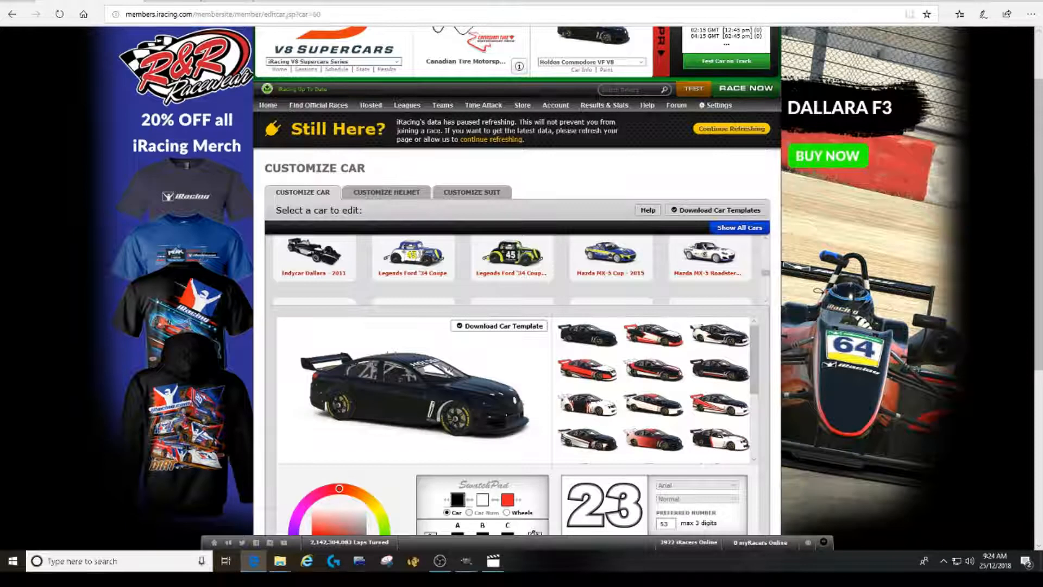
click(206, 1)
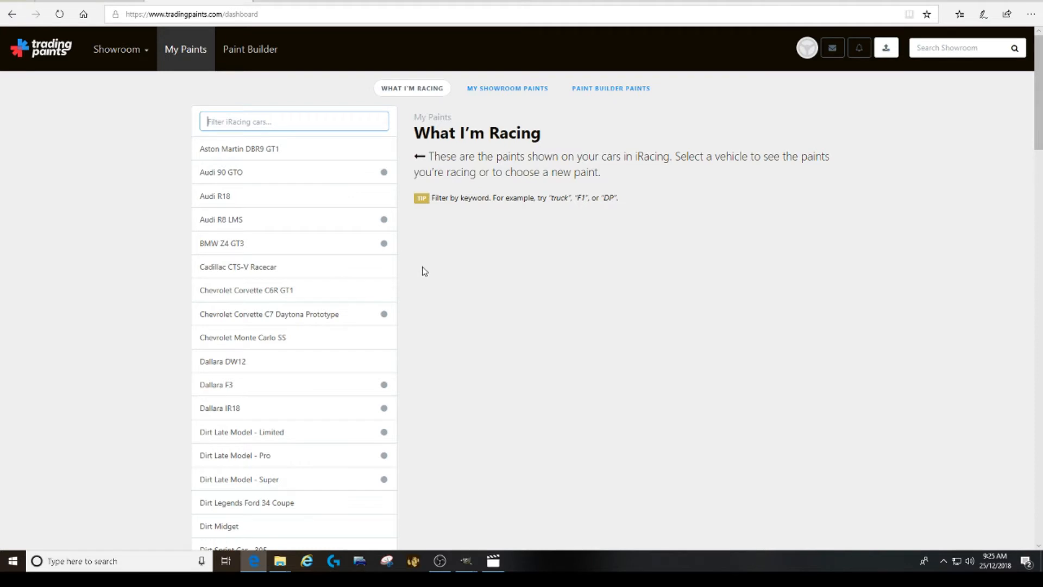
scroll(424, 271, down, 10)
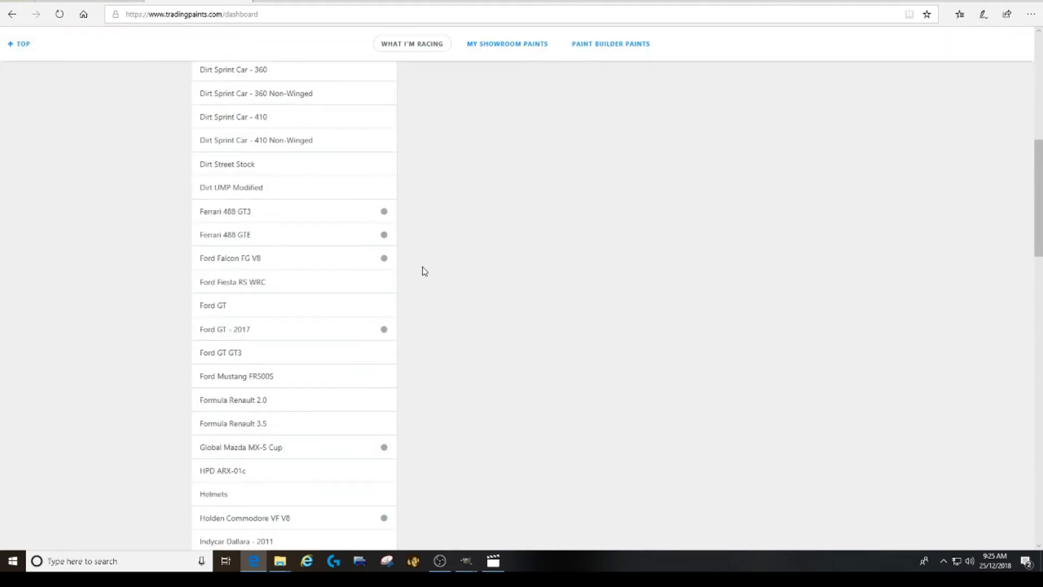
scroll(424, 271, down, 5)
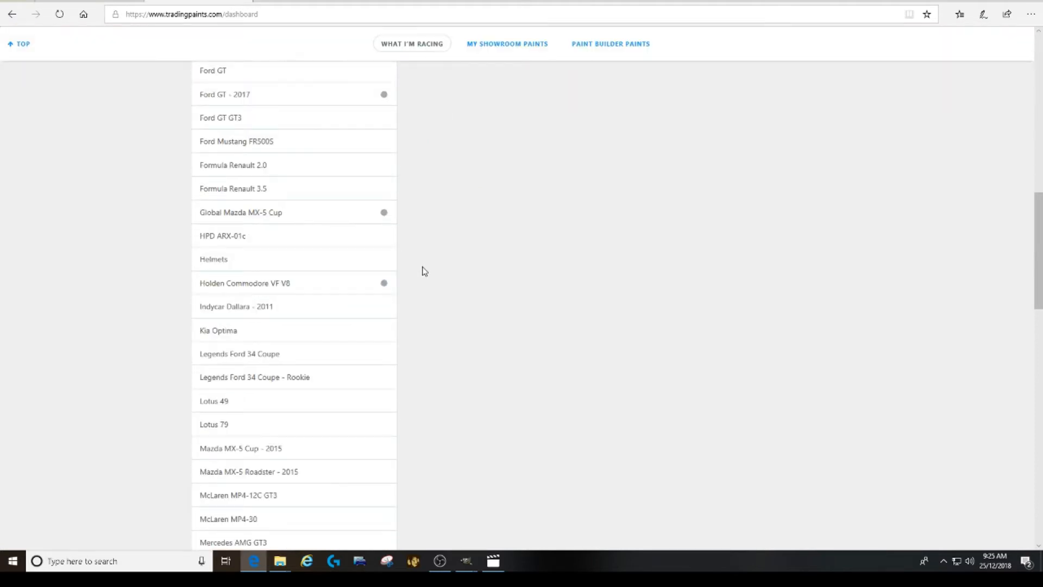
click(344, 290)
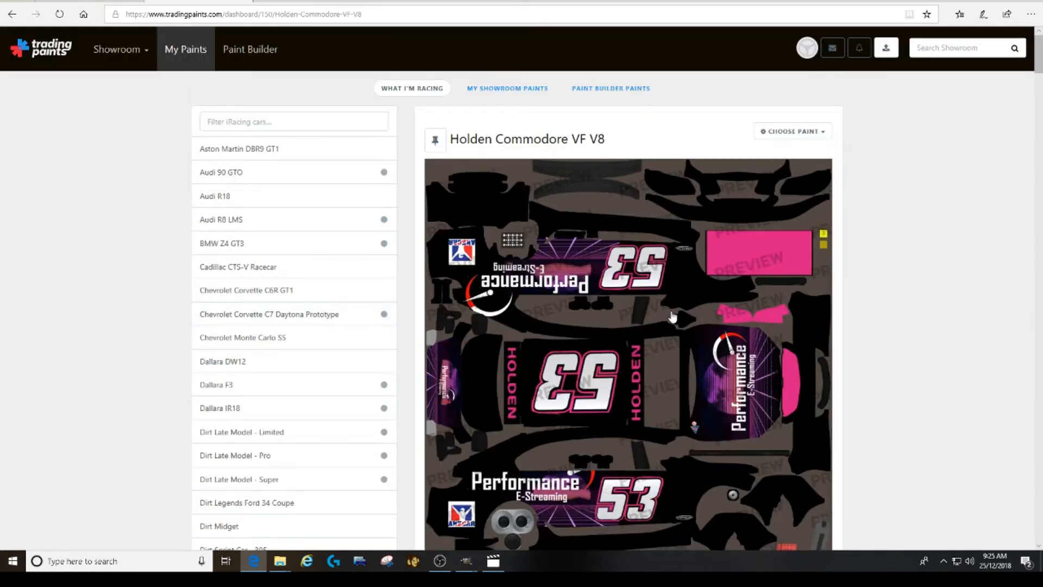
Look over the car's current paint and start a personal paint upload to replace it
scroll(774, 308, down, 4)
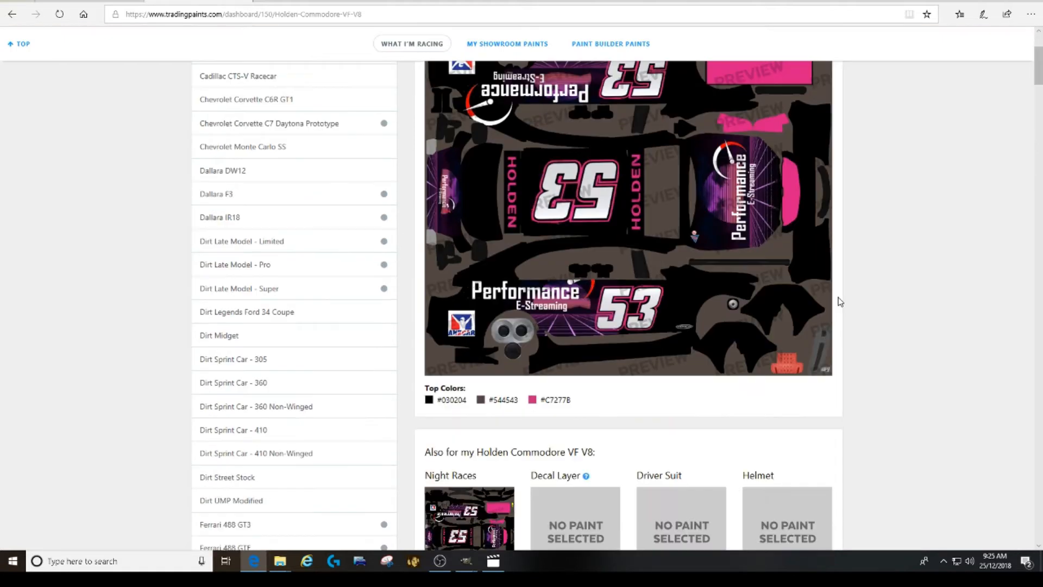
scroll(893, 353, up, 2)
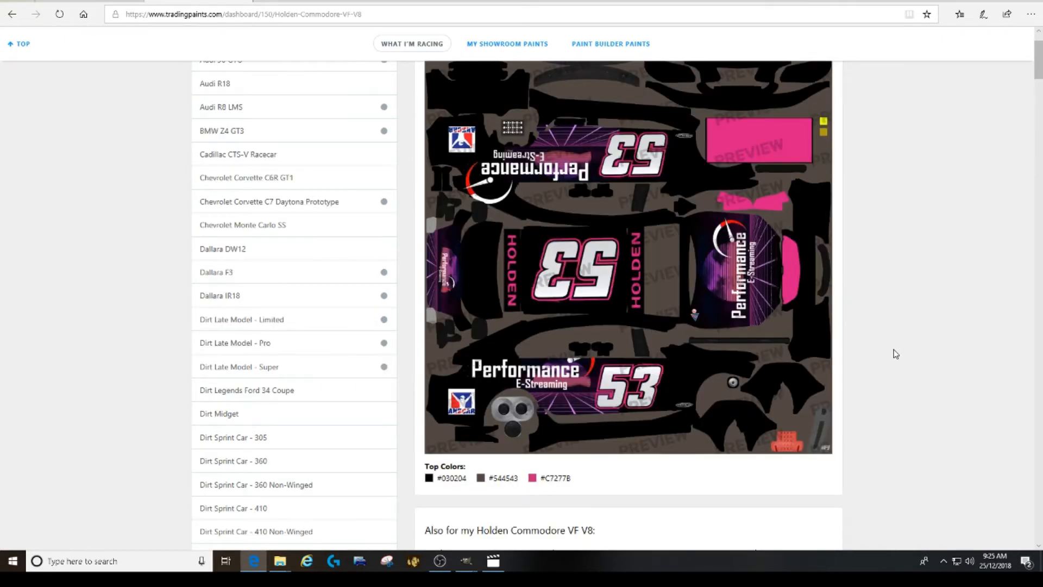
scroll(896, 354, up, 2)
scroll(896, 354, down, 2)
scroll(896, 353, up, 2)
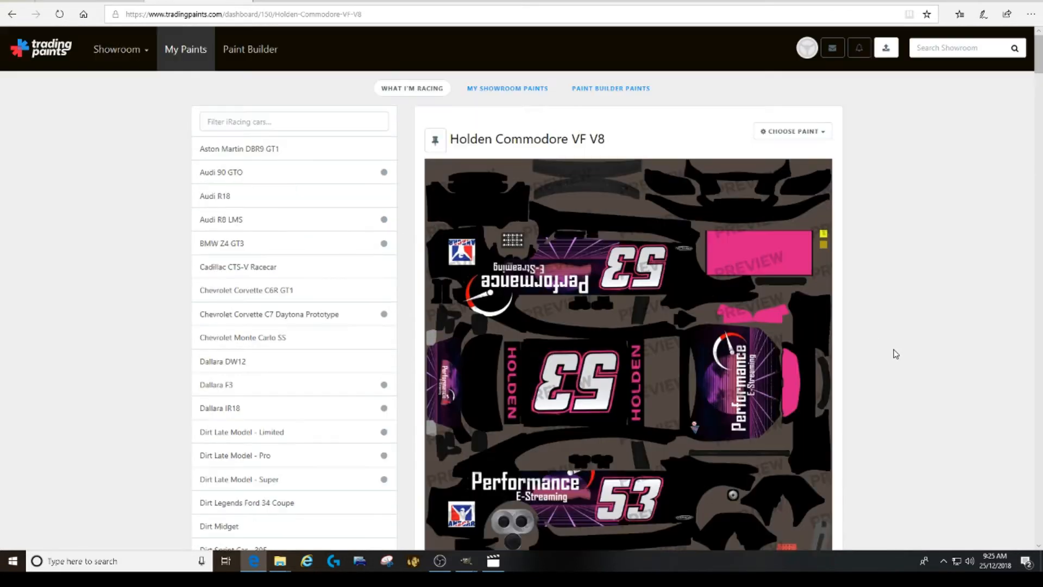
click(806, 133)
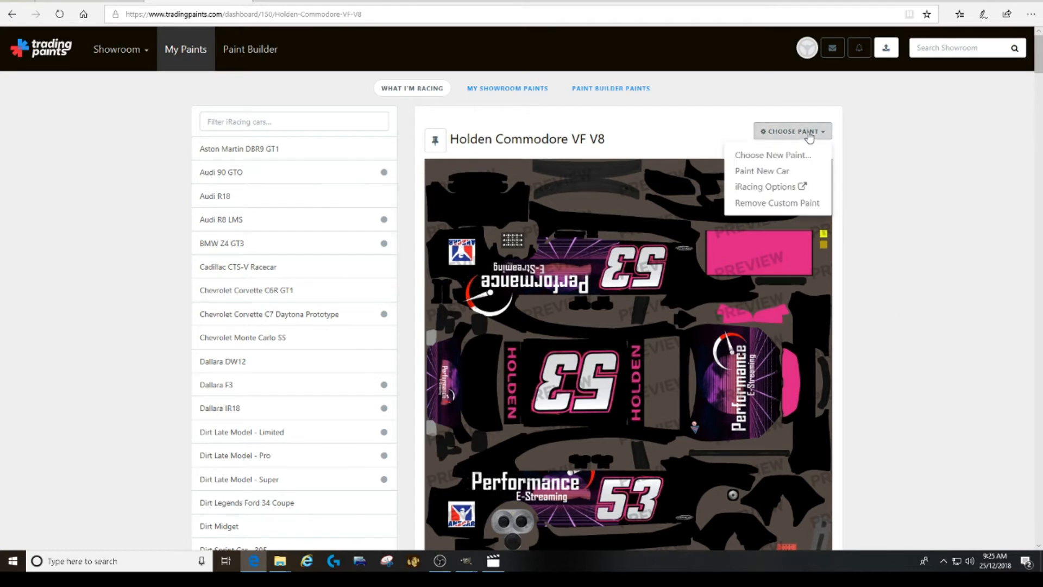
click(792, 155)
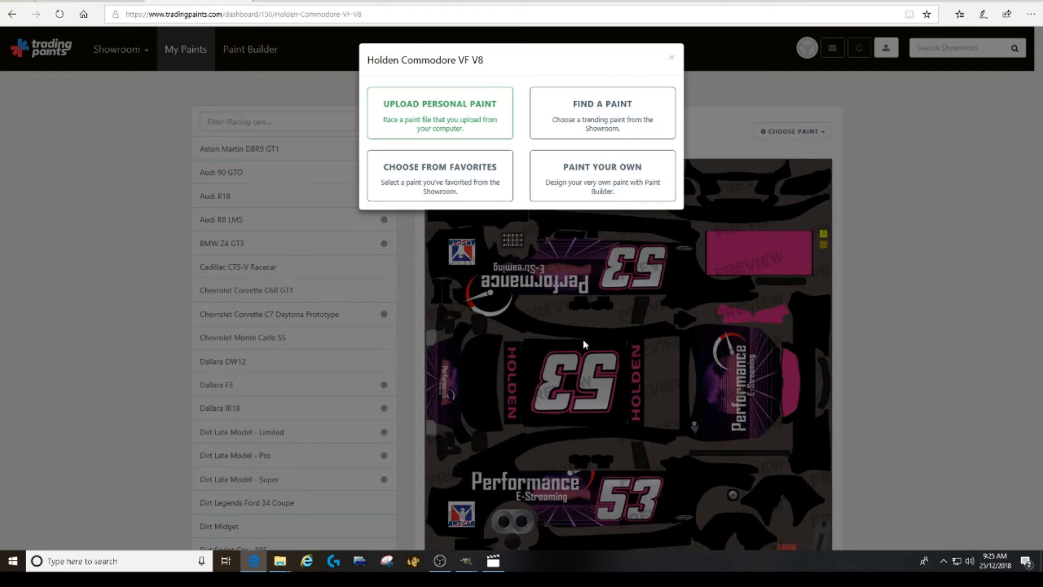
click(492, 107)
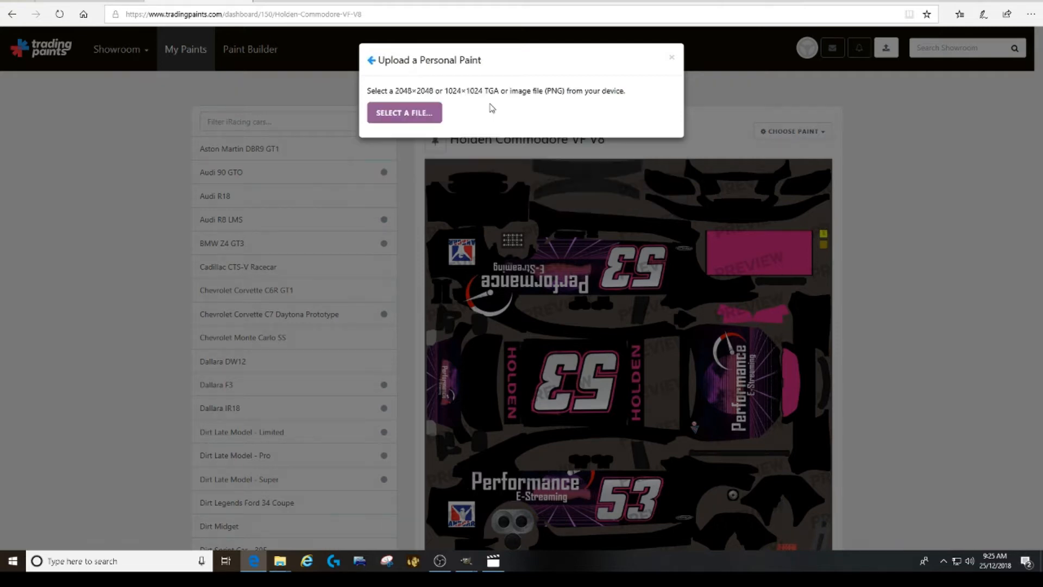
Upload the TGA file e53 VF V8 from the 60_template_HCV8 folder in Downloads and dismiss the upload dialog
click(416, 115)
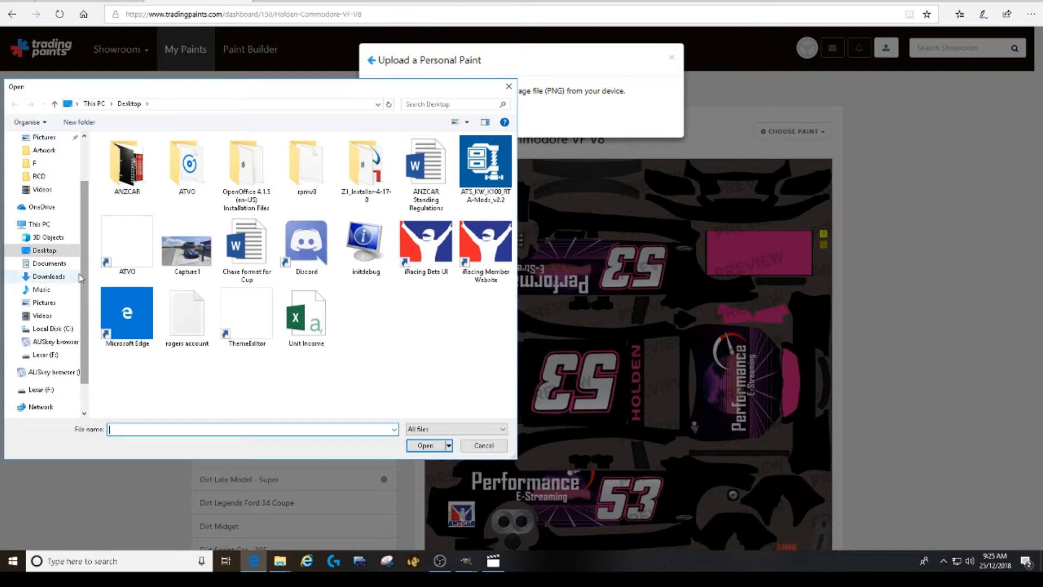
click(48, 277)
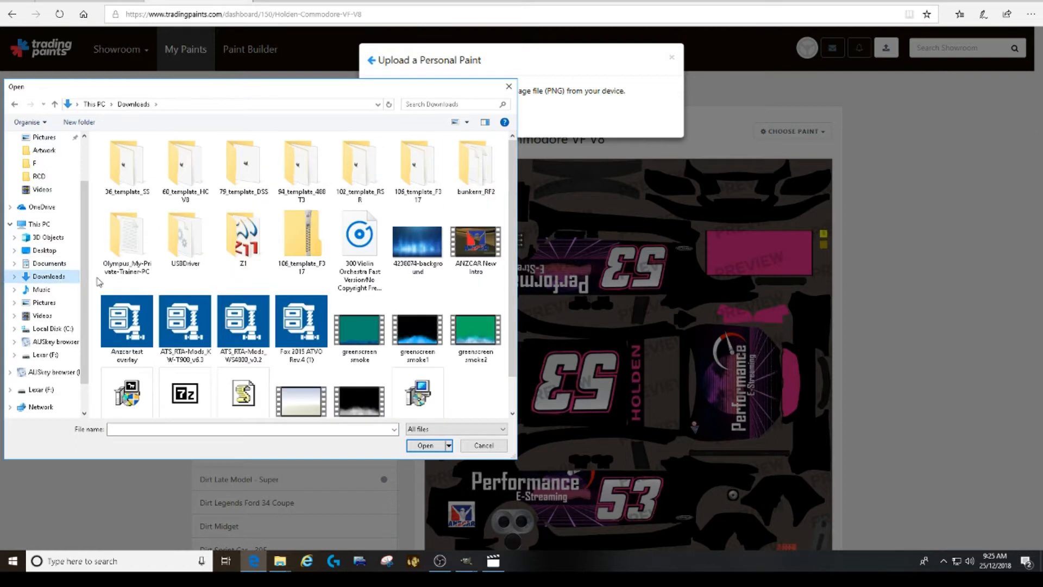
double_click(184, 165)
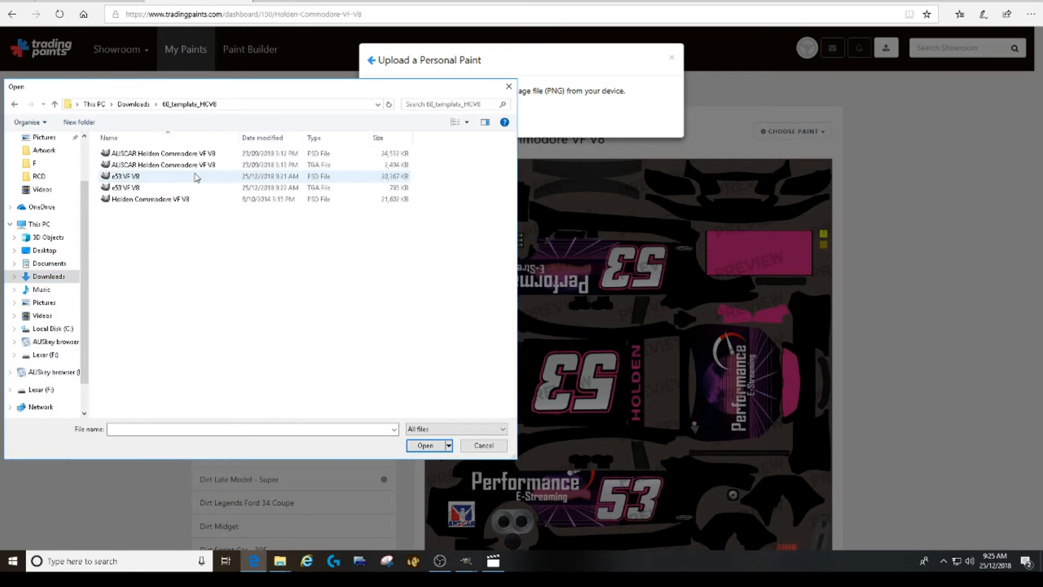
click(133, 192)
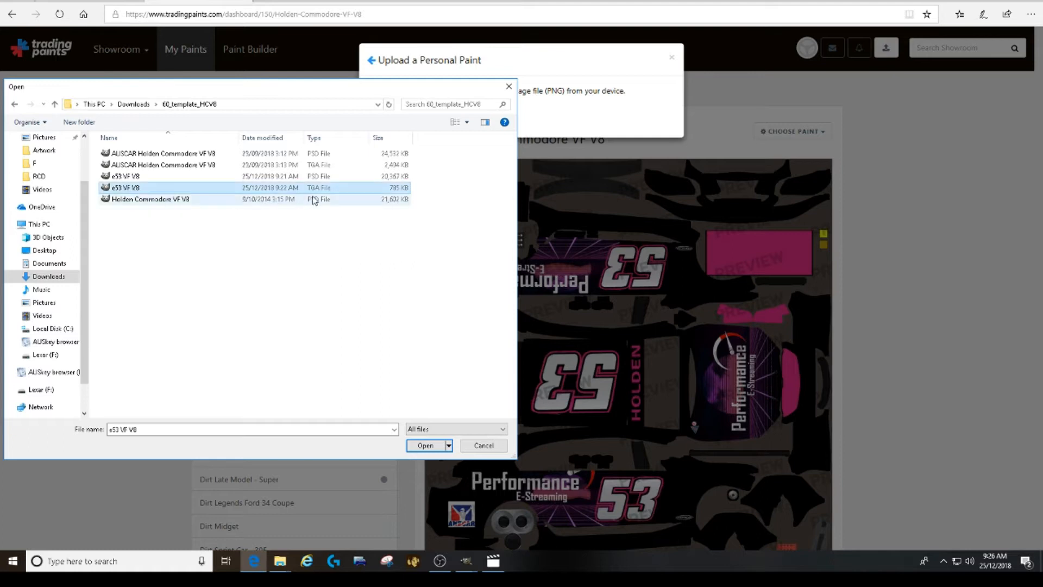
click(427, 446)
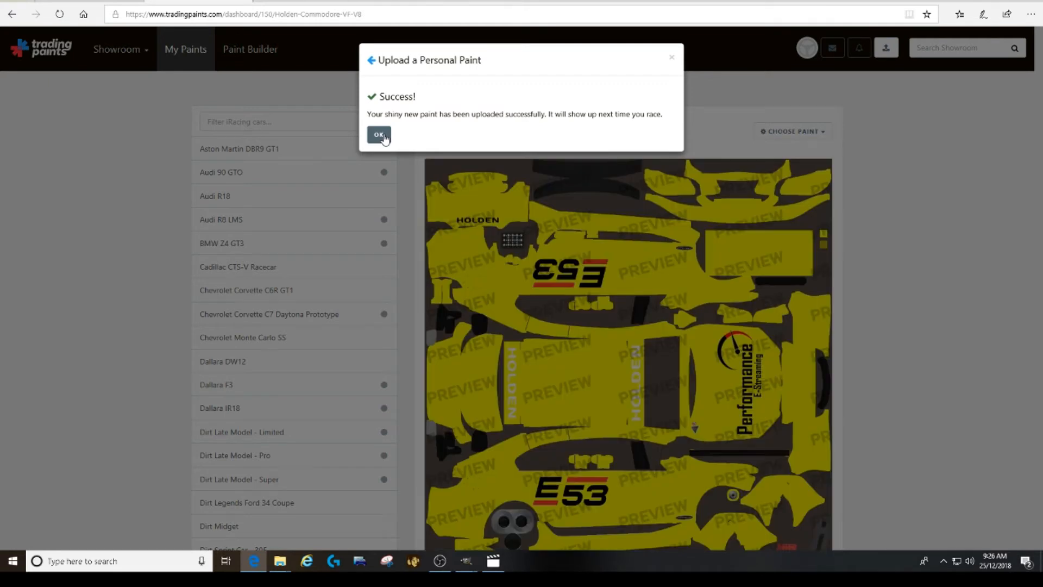
click(381, 135)
Examine the preview of the uploaded yellow E53 paint and its top colors on the Holden Commodore VF V8 page
scroll(978, 211, down, 2)
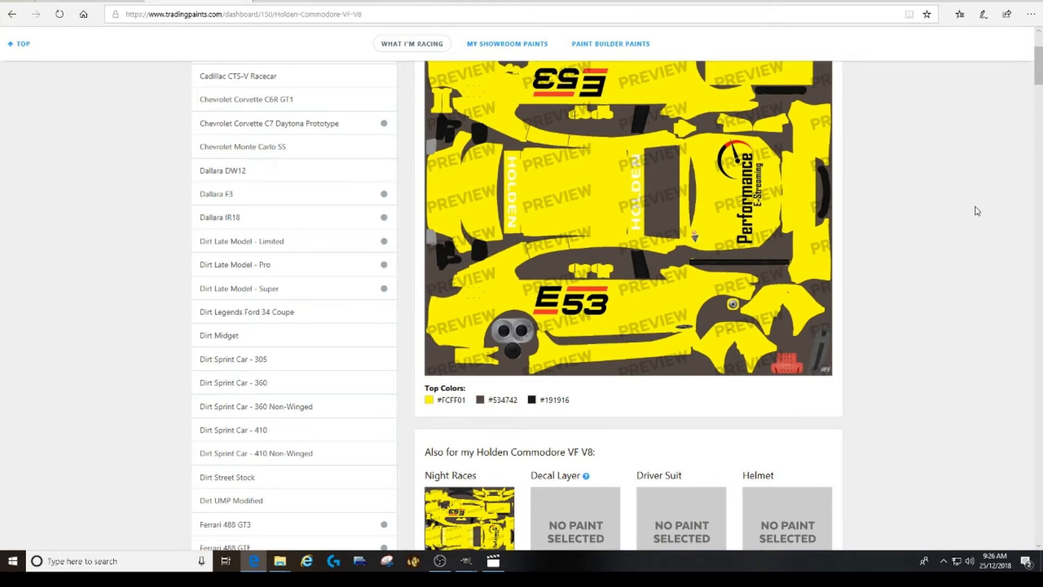
scroll(977, 211, up, 1)
scroll(977, 210, up, 2)
scroll(978, 210, down, 2)
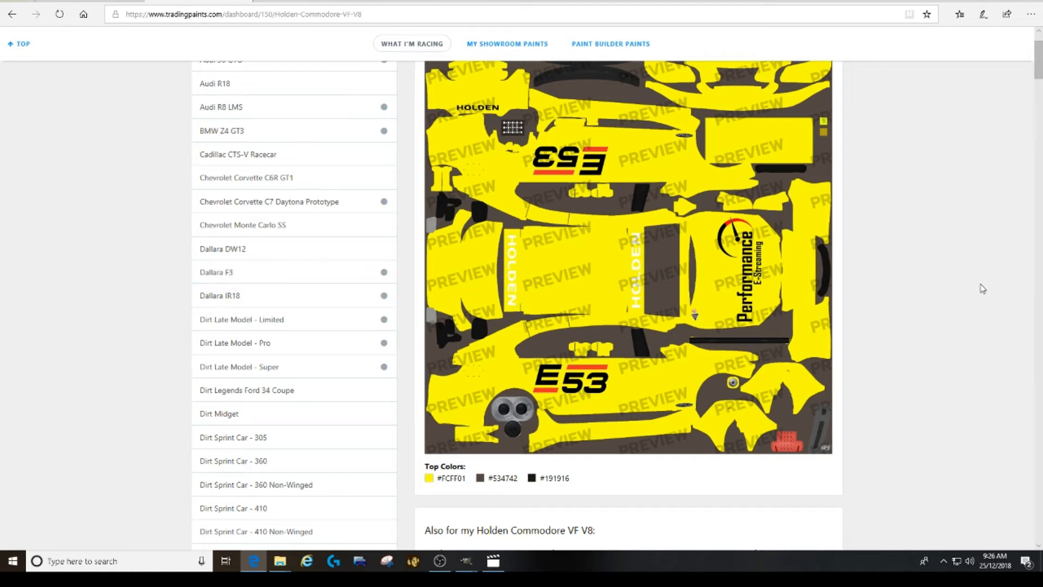
scroll(980, 294, up, 3)
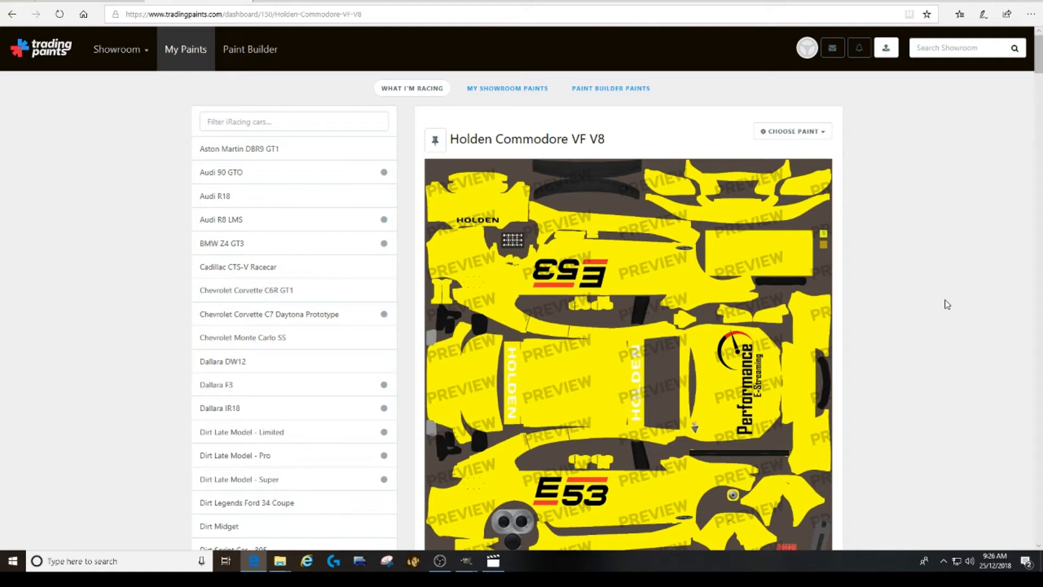
Launch the Trading Paints desktop downloader and move its window clear of the GIMP toolbox
click(943, 561)
click(981, 0)
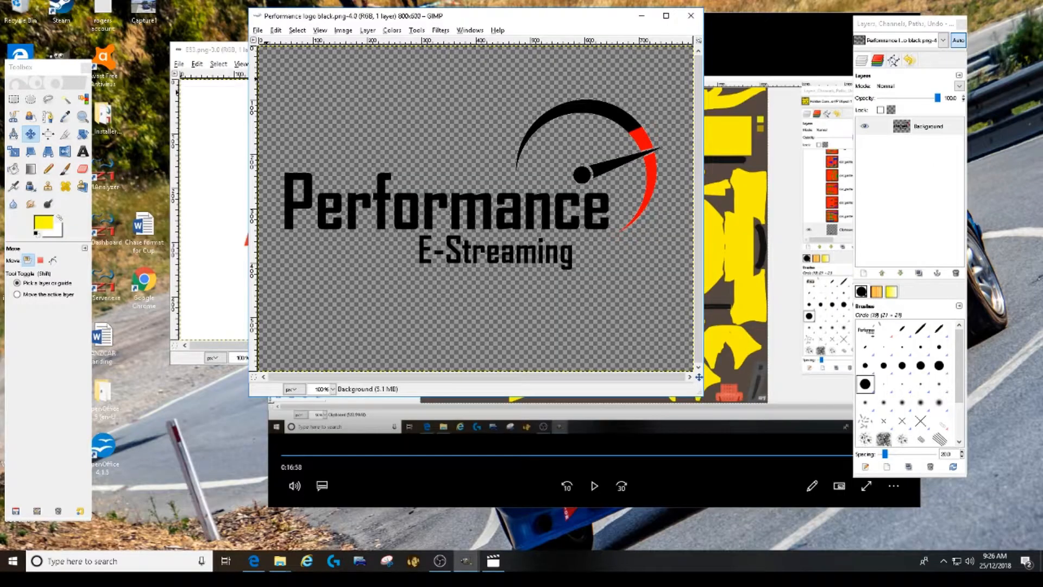
drag(45, 73, 111, 55)
double_click(30, 395)
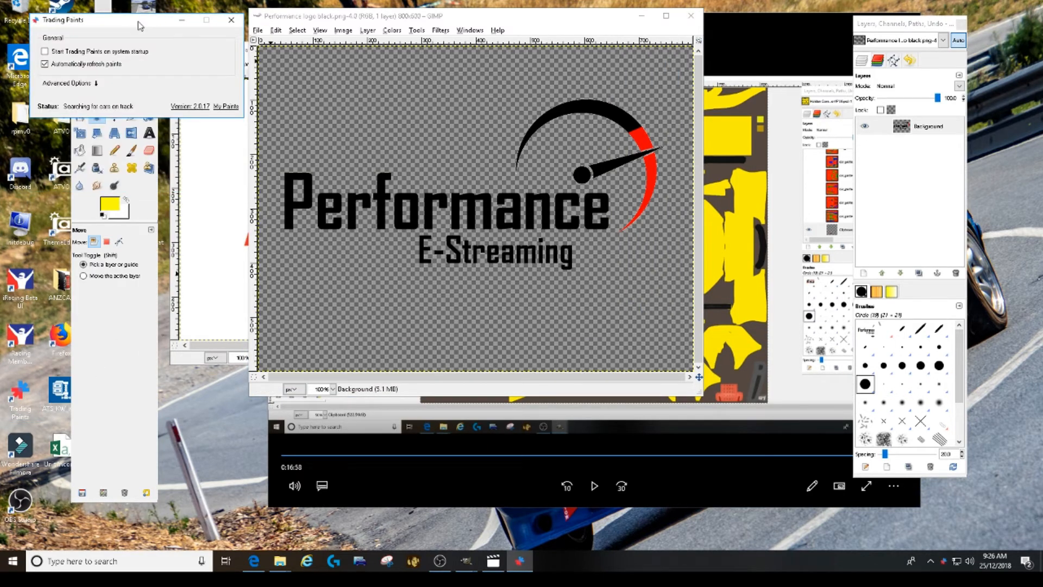
drag(123, 25, 128, 6)
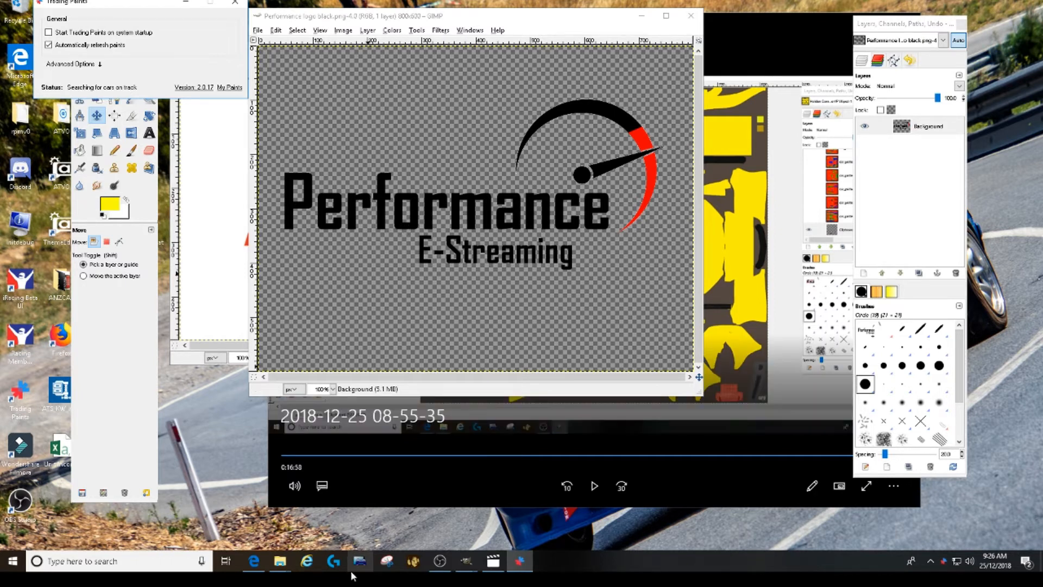
Switch to the iRacing member site, test the Holden Commodore VF V8 on track at Canadian Tire Motorsport Park, and leave the cockpit
click(256, 566)
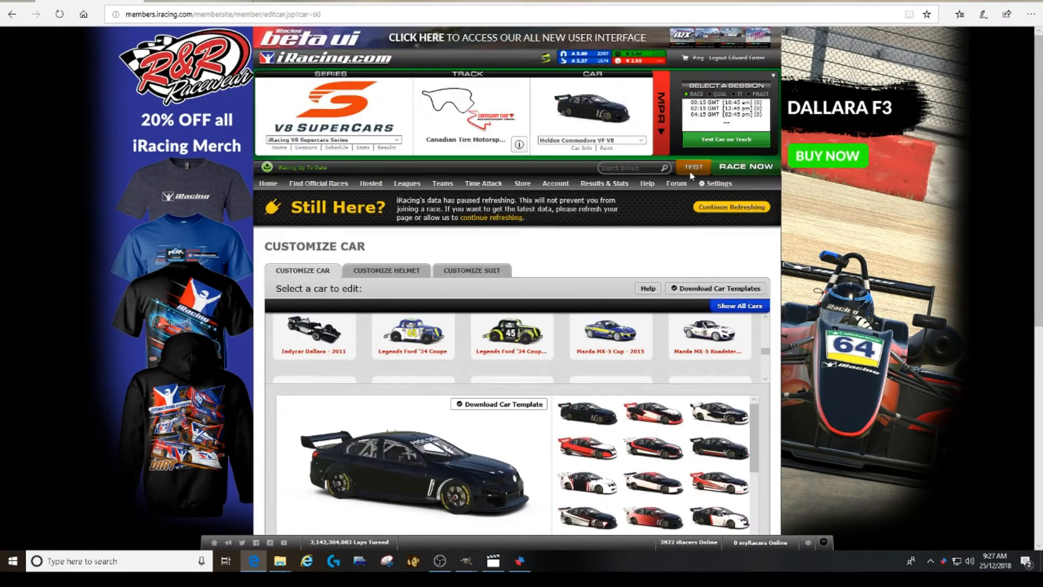
click(721, 143)
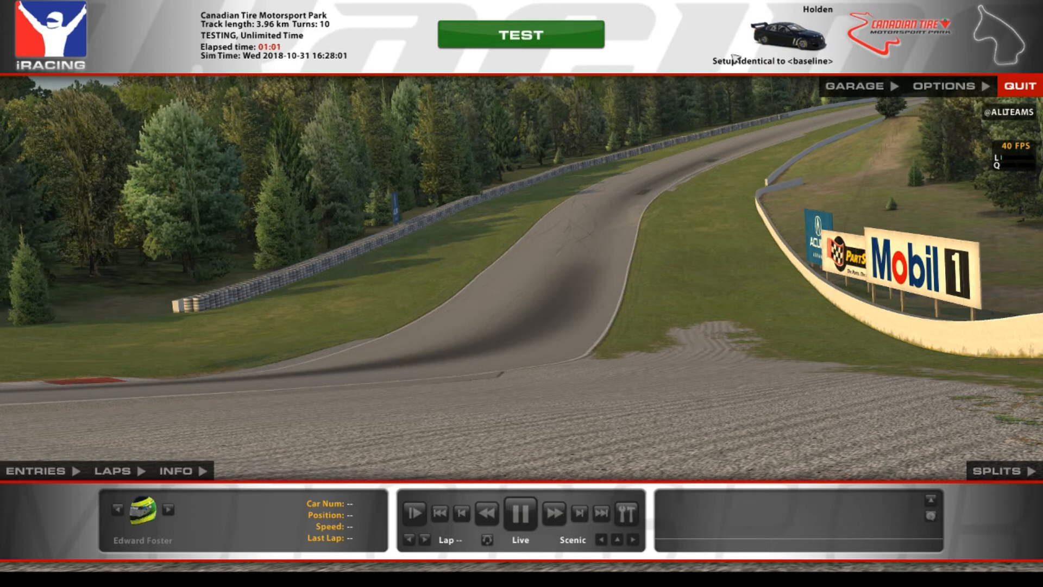
click(561, 43)
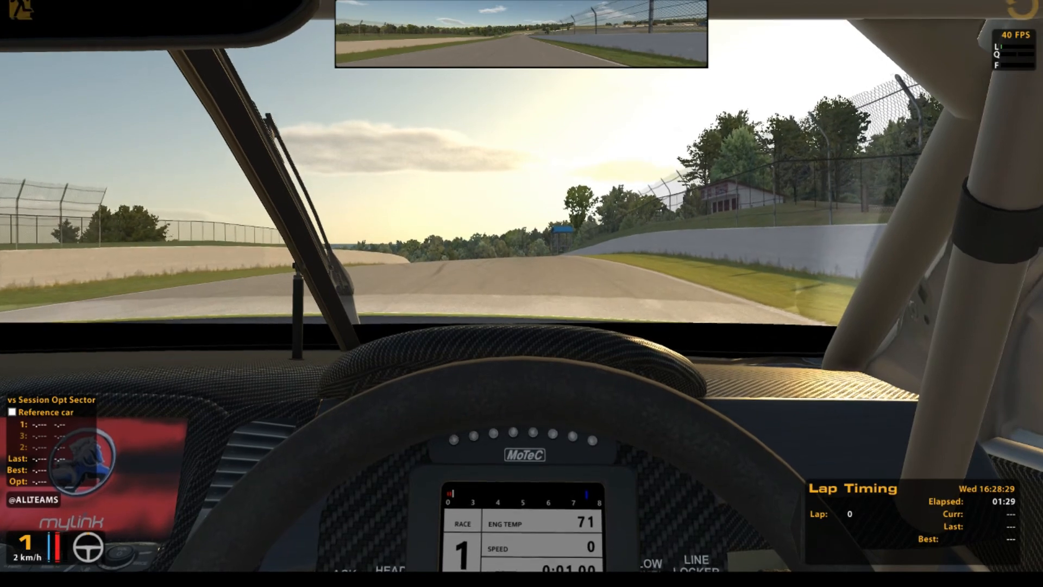
key(Escape)
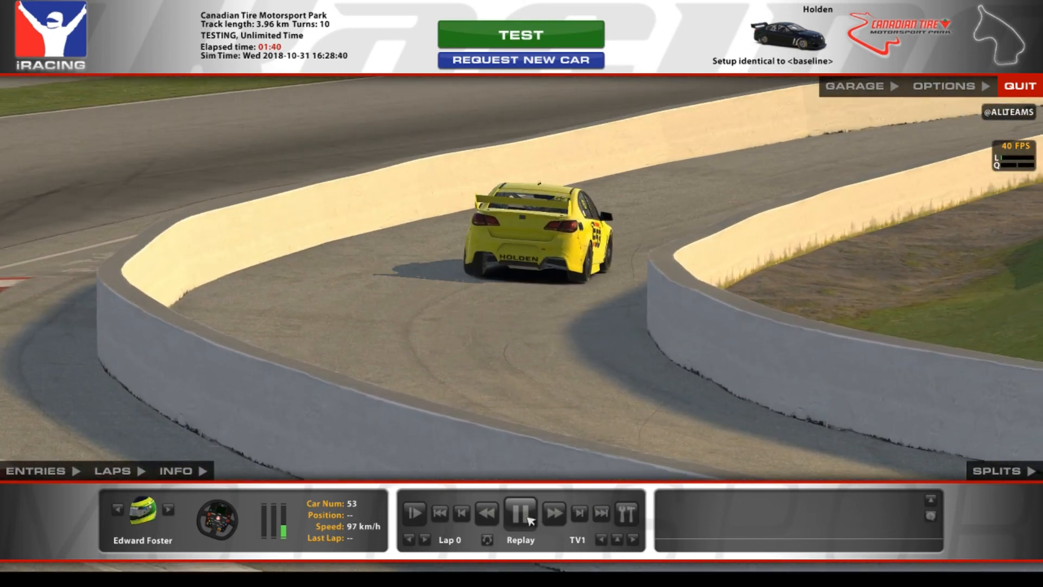
Pause the replay and switch to the Rear Chase camera to examine the front of the car
click(520, 513)
click(618, 540)
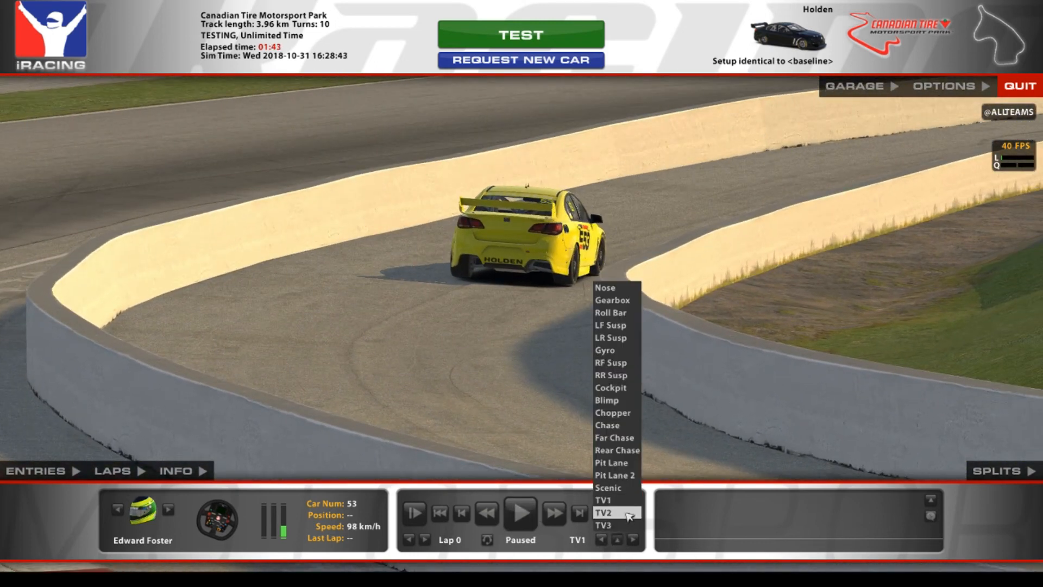
click(617, 450)
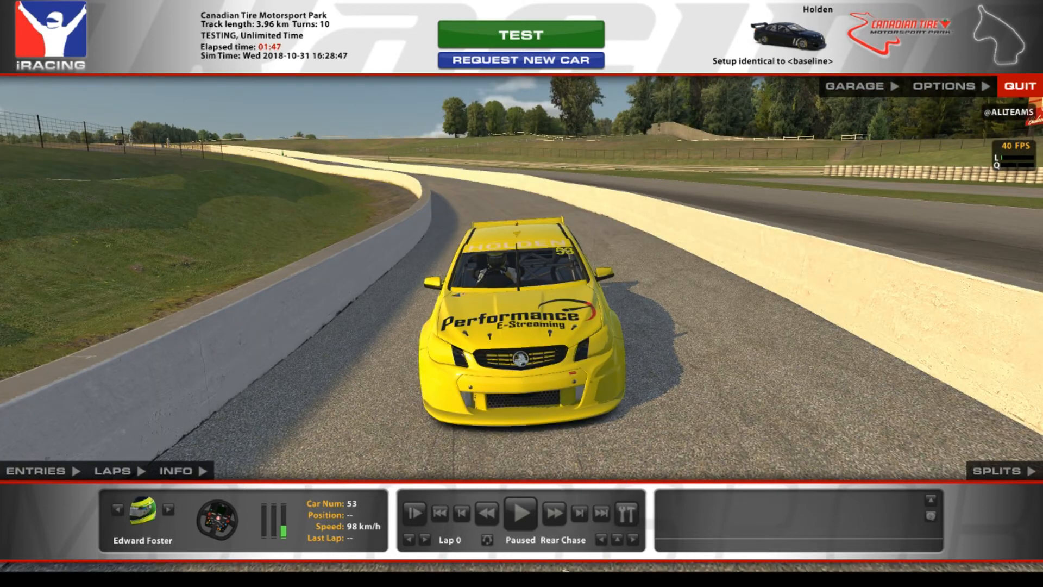
Cycle backwards through the replay cameras to TV1, and run the replay on briefly to inspect the livery from other angles
click(601, 539)
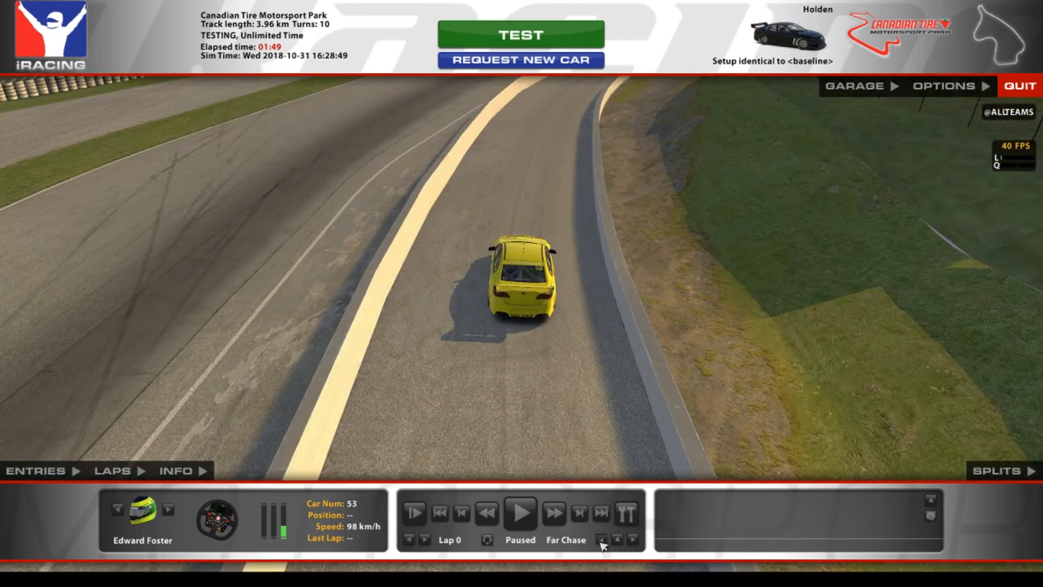
click(601, 540)
click(601, 539)
click(601, 539)
click(601, 540)
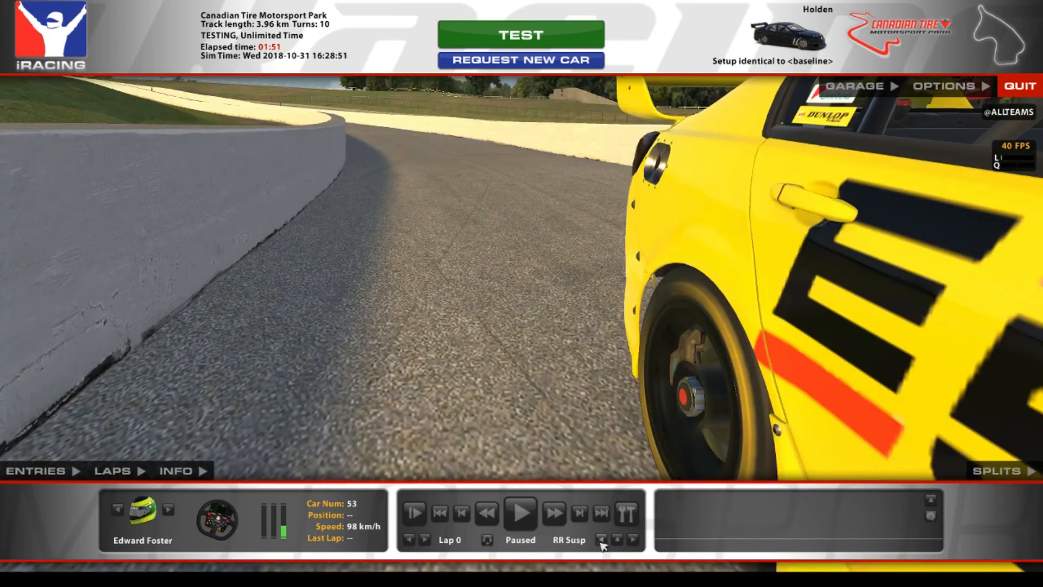
click(601, 540)
click(600, 540)
click(601, 539)
click(600, 539)
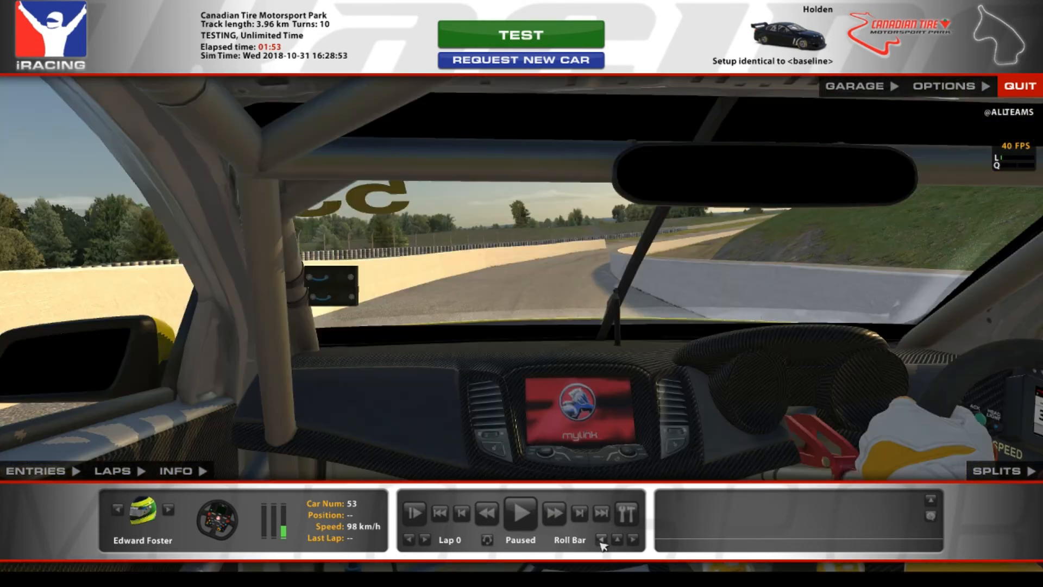
click(601, 540)
click(600, 539)
click(601, 540)
click(601, 539)
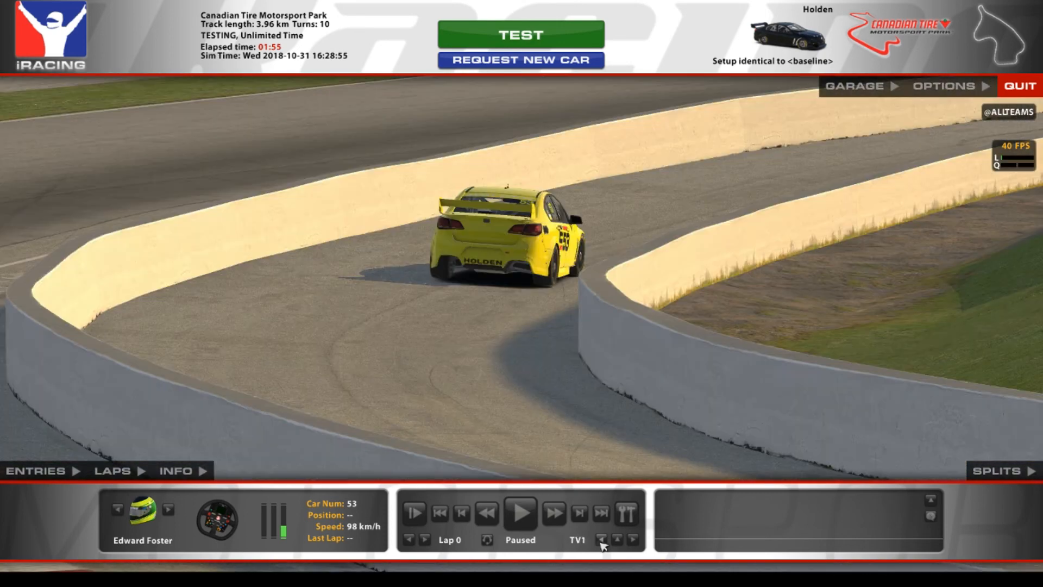
click(520, 512)
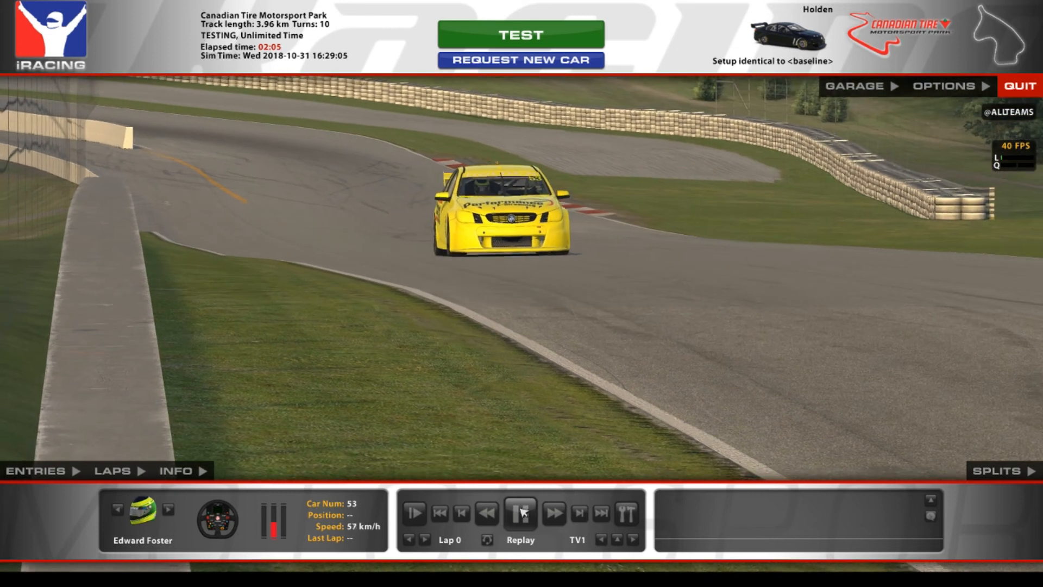
click(521, 512)
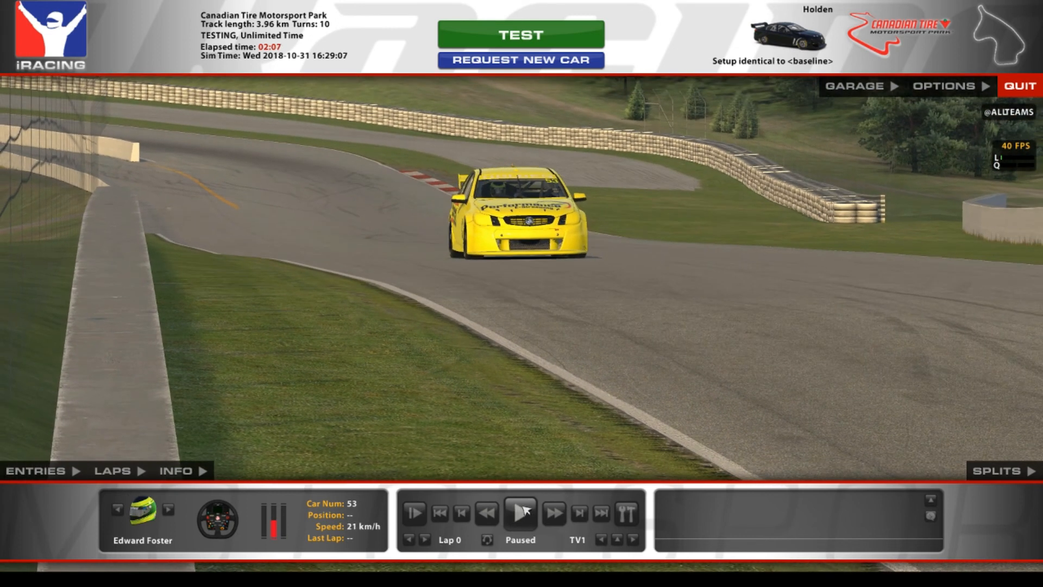